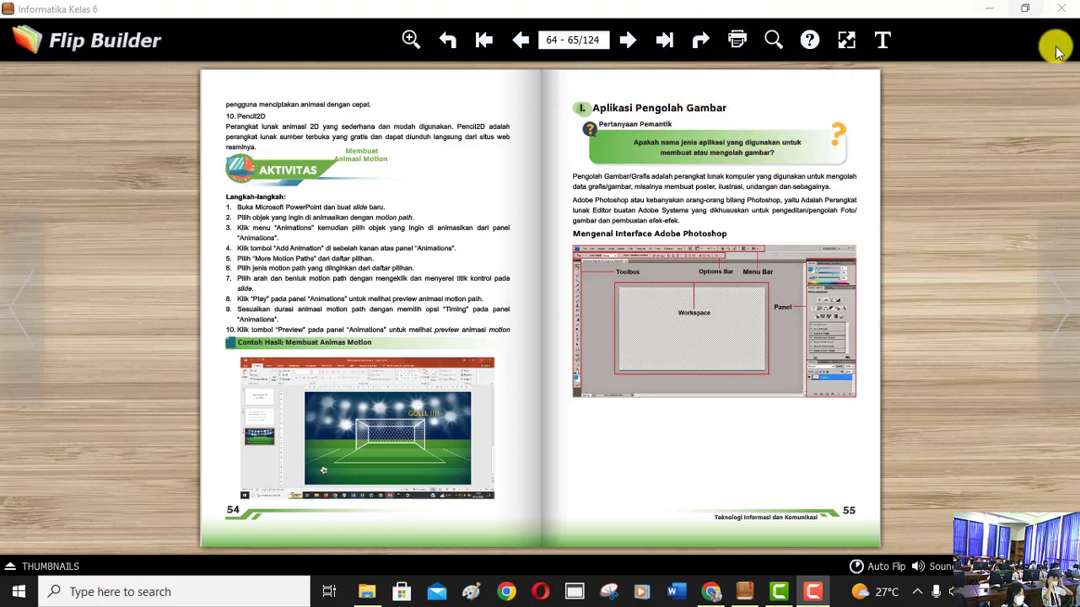
# Flip the e-book forward two spreads, from pages 54–55 to pages 58–59.
pyautogui.click(1068, 322)
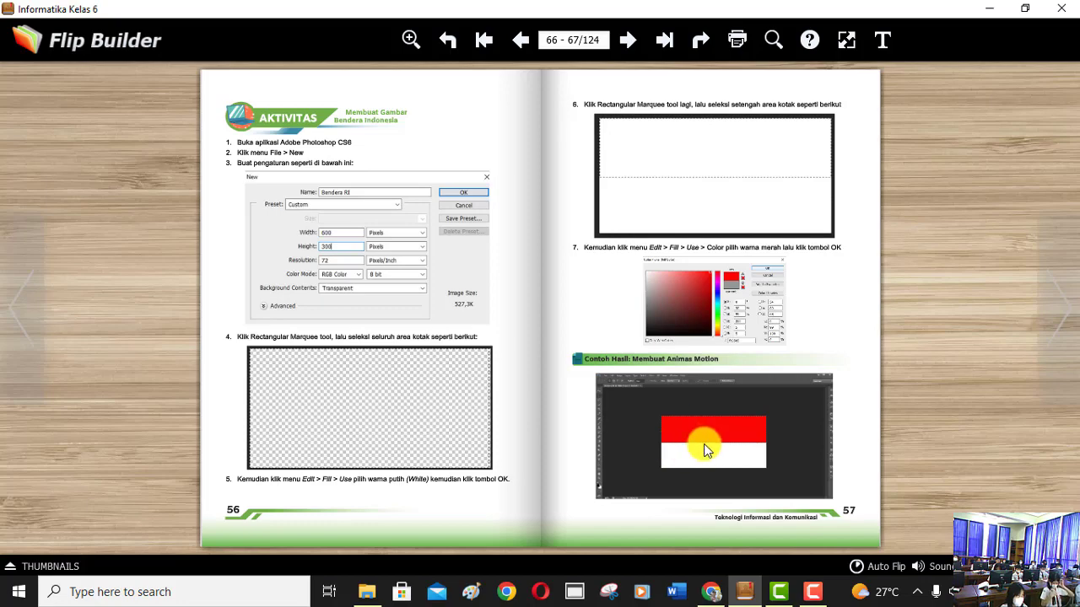
pyautogui.click(1068, 315)
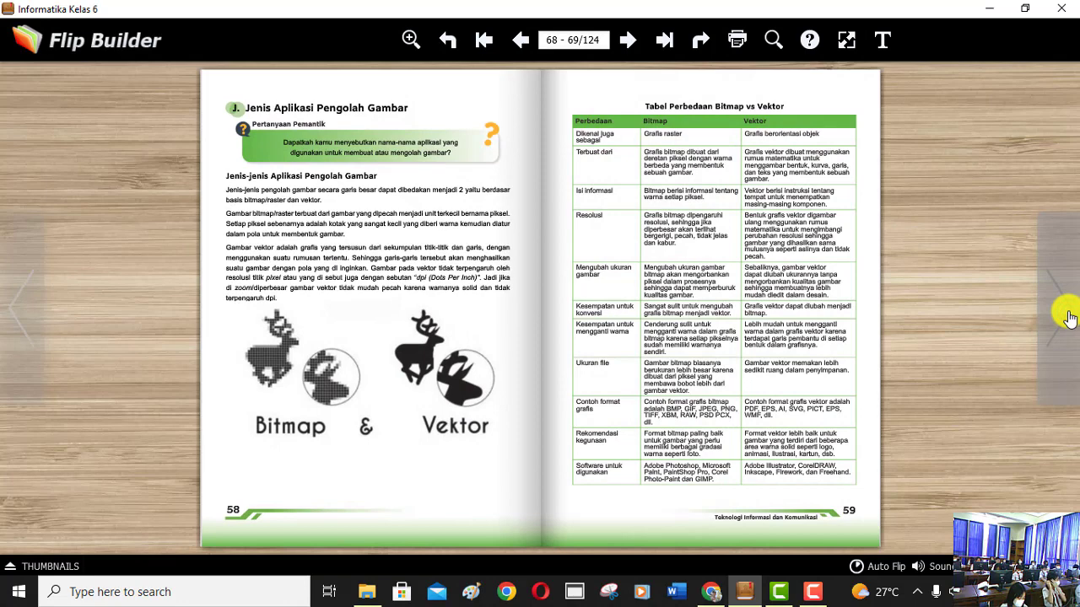
# Zoom well into page 58 and pan to the 'J. Jenis Aplikasi Pengolah Gambar' heading.
pyautogui.click(423, 42)
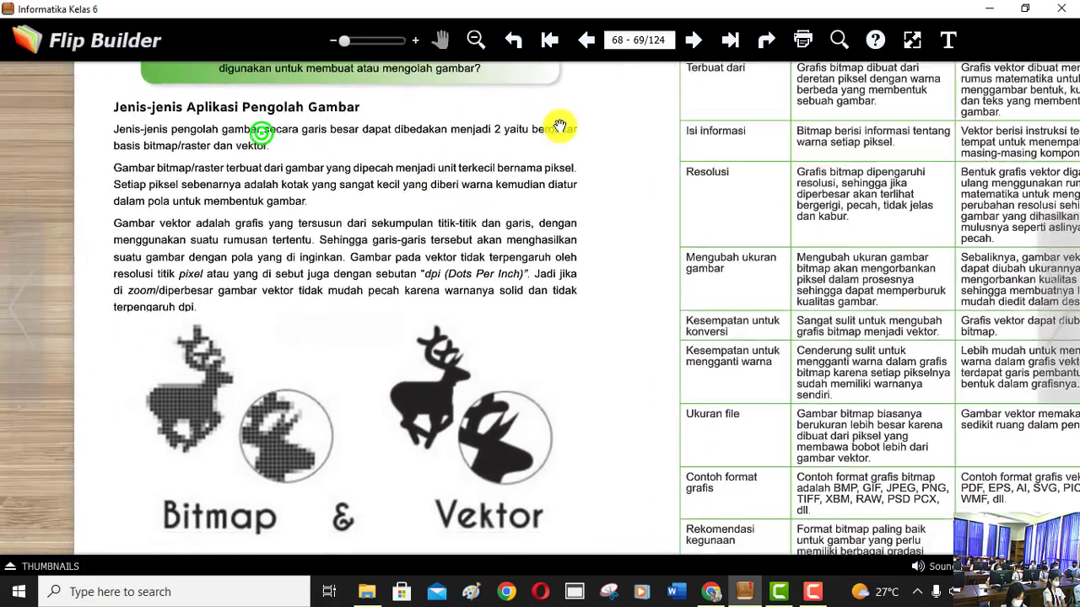
pyautogui.moveTo(443, 359); pyautogui.dragTo(501, 278)
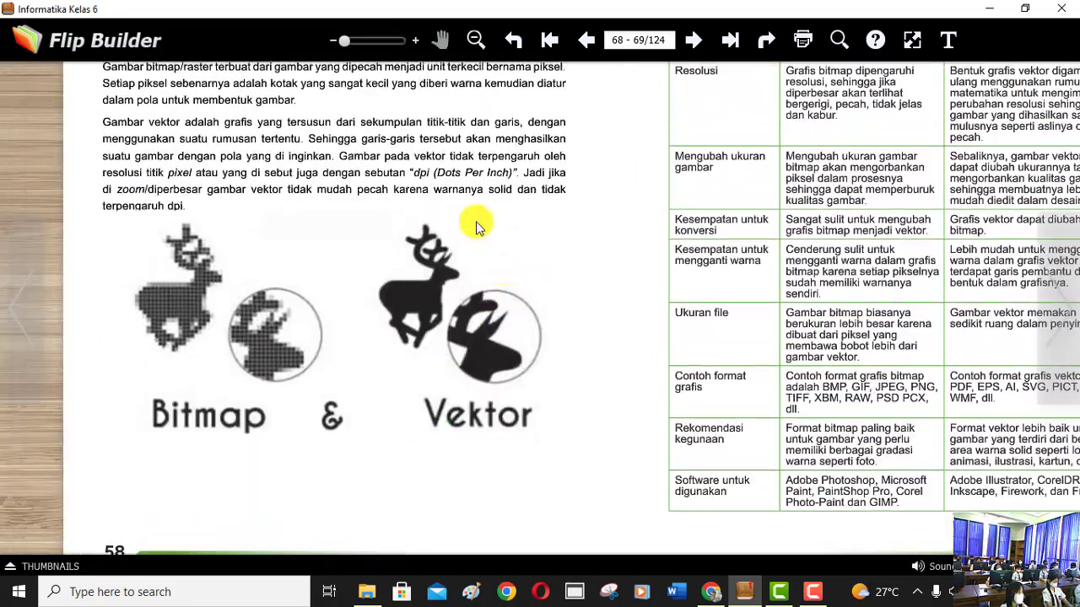
pyautogui.moveTo(425, 120); pyautogui.dragTo(438, 351)
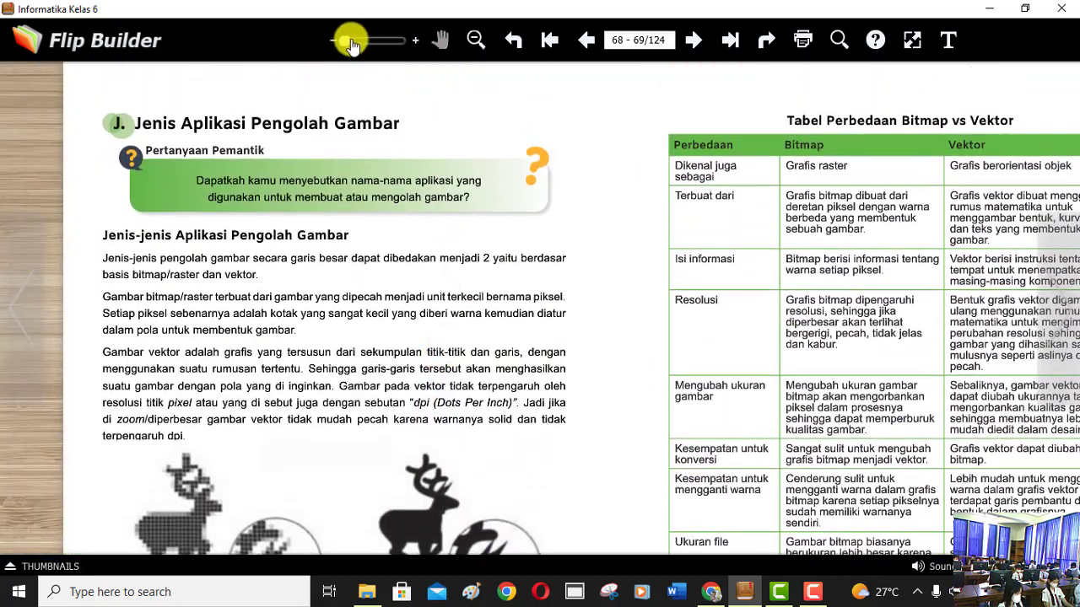
pyautogui.moveTo(344, 40); pyautogui.dragTo(394, 40)
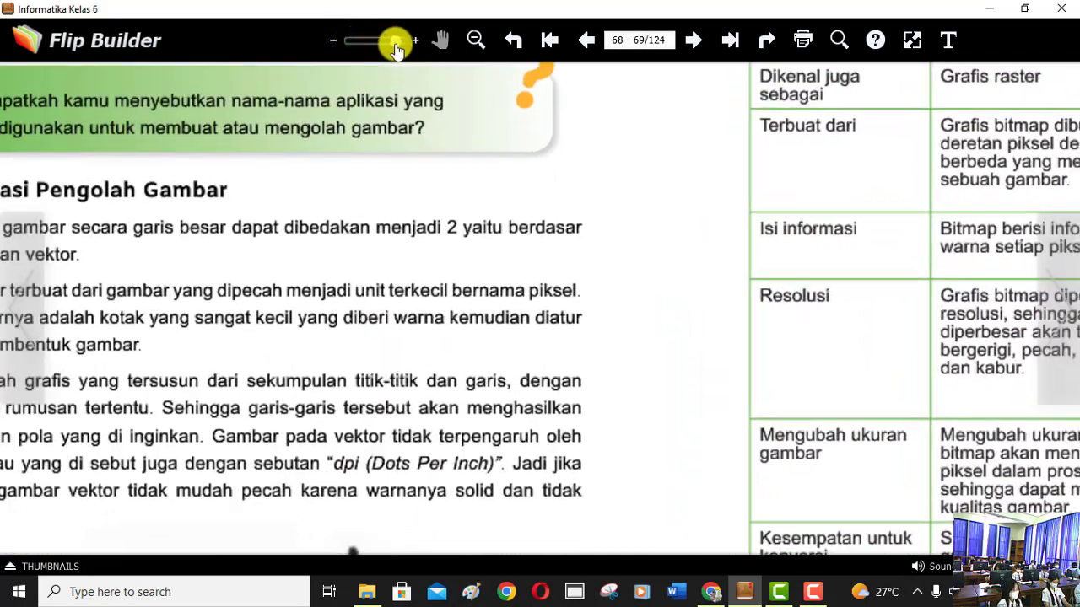
pyautogui.moveTo(212, 126)
pyautogui.mouseDown()
pyautogui.moveTo(453, 138)
pyautogui.moveTo(577, 206)
pyautogui.mouseUp()
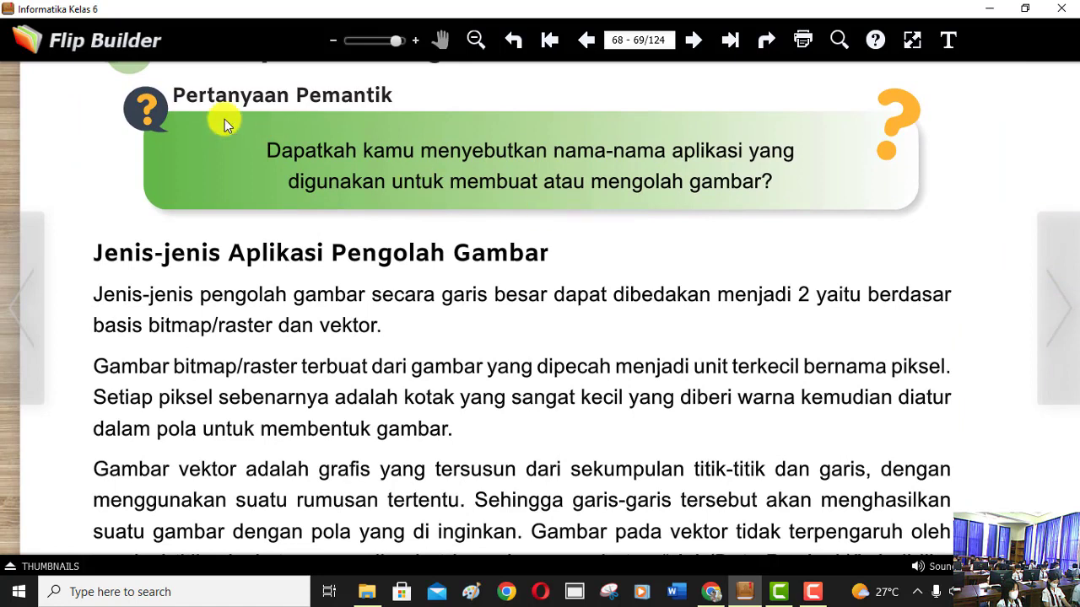
pyautogui.moveTo(348, 156); pyautogui.dragTo(324, 233)
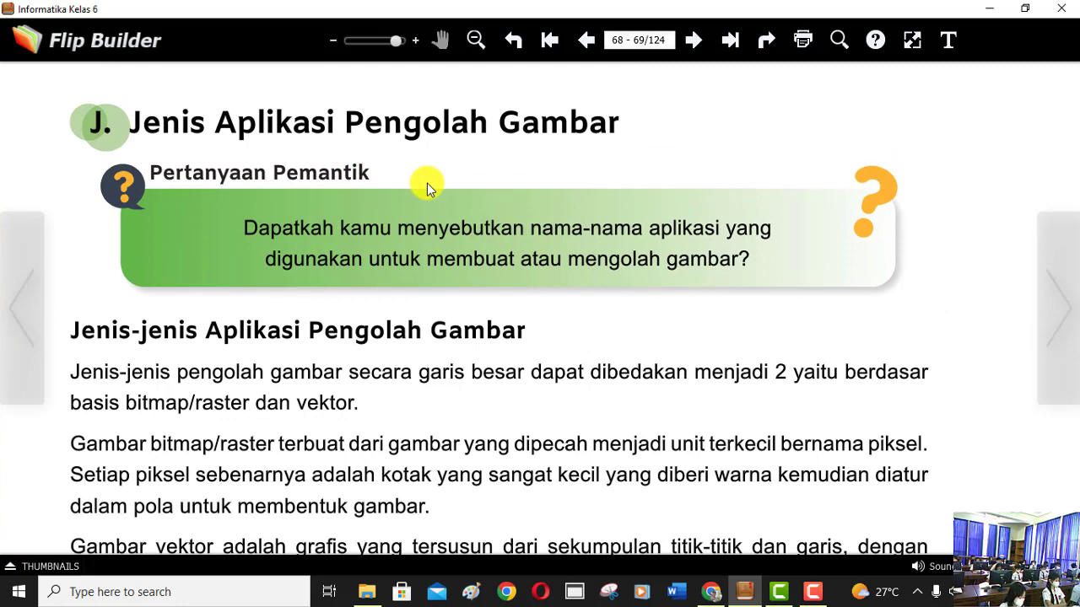
pyautogui.moveTo(379, 272); pyautogui.dragTo(386, 327)
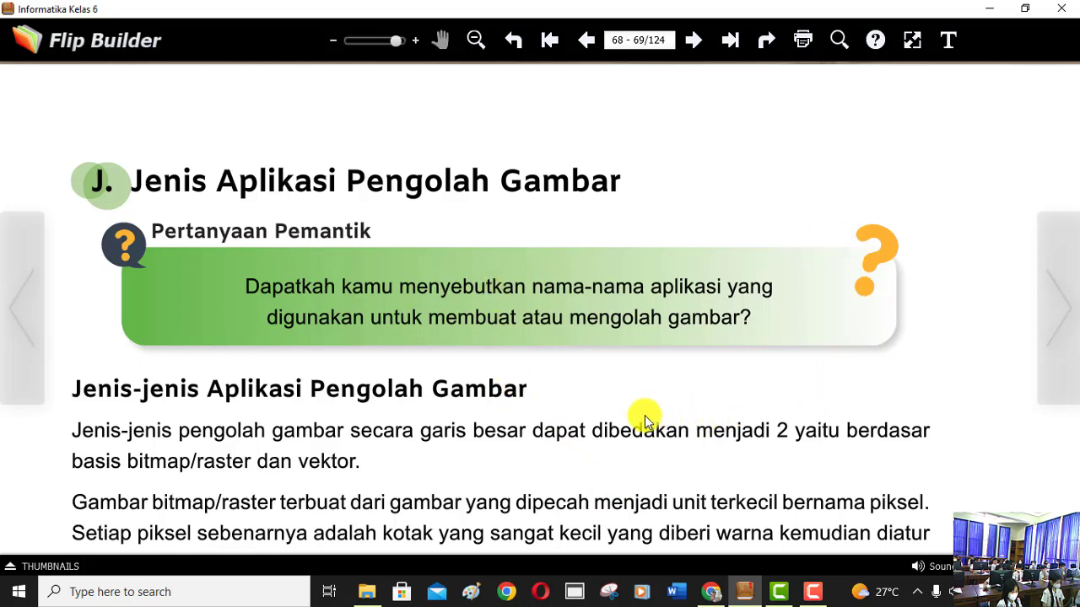
pyautogui.moveTo(646, 437); pyautogui.dragTo(663, 515)
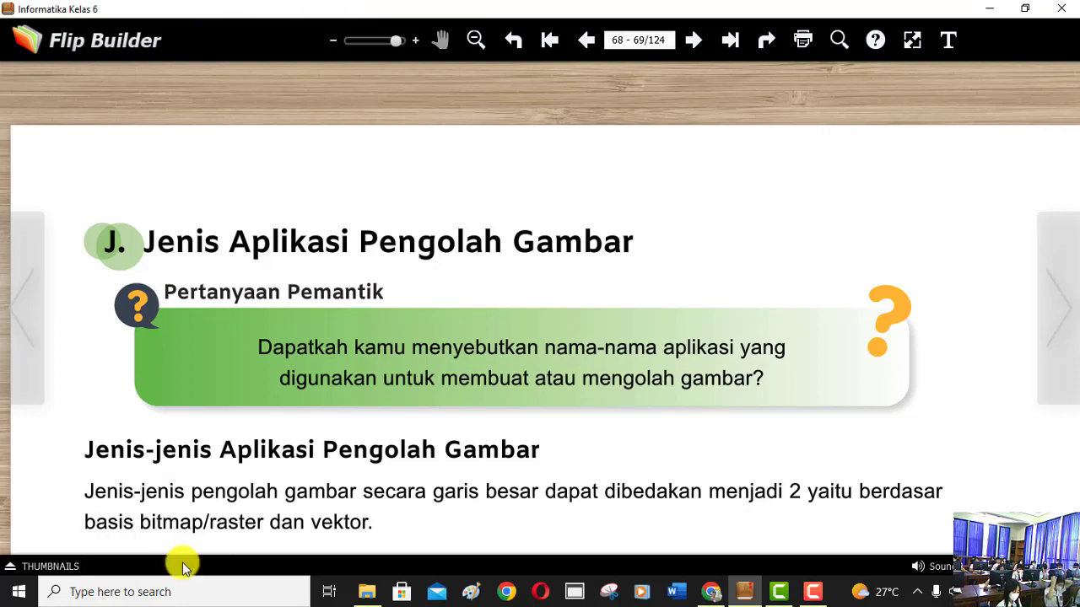
pyautogui.click(987, 9)
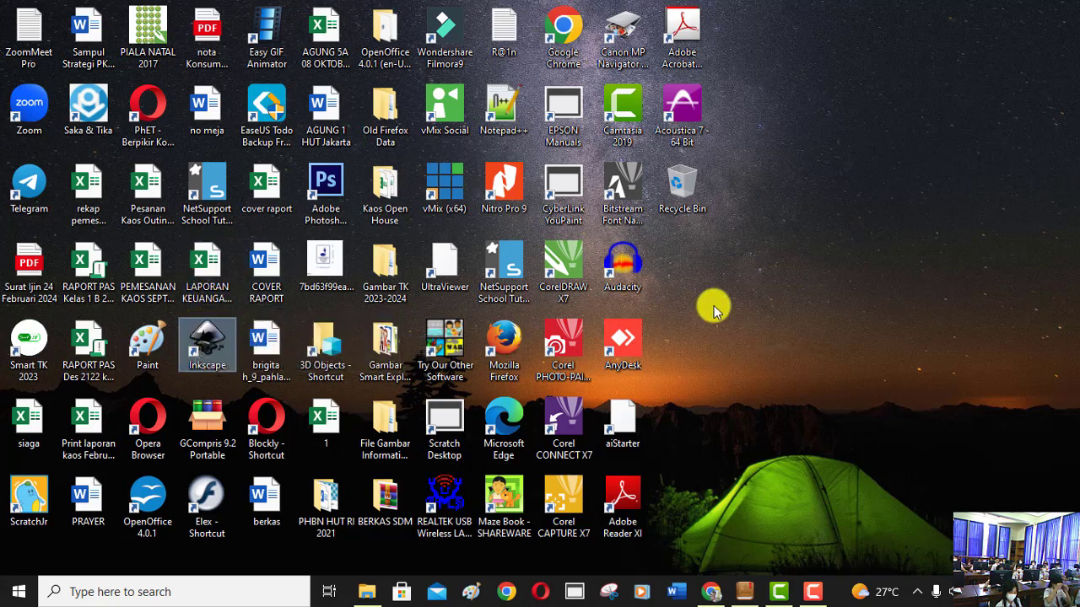
pyautogui.doubleClick(562, 268)
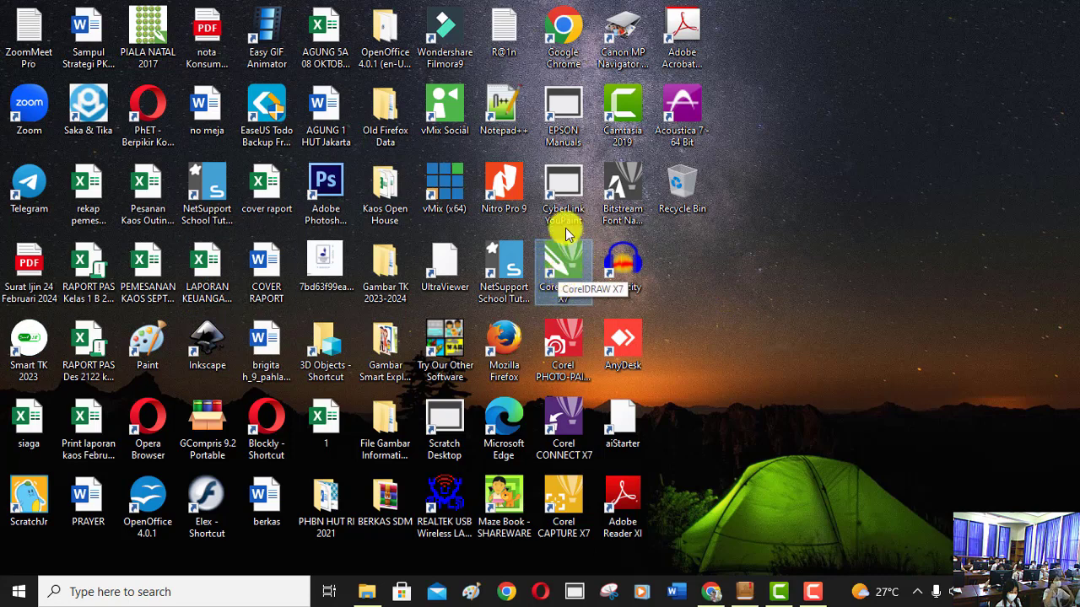
pyautogui.doubleClick(325, 192)
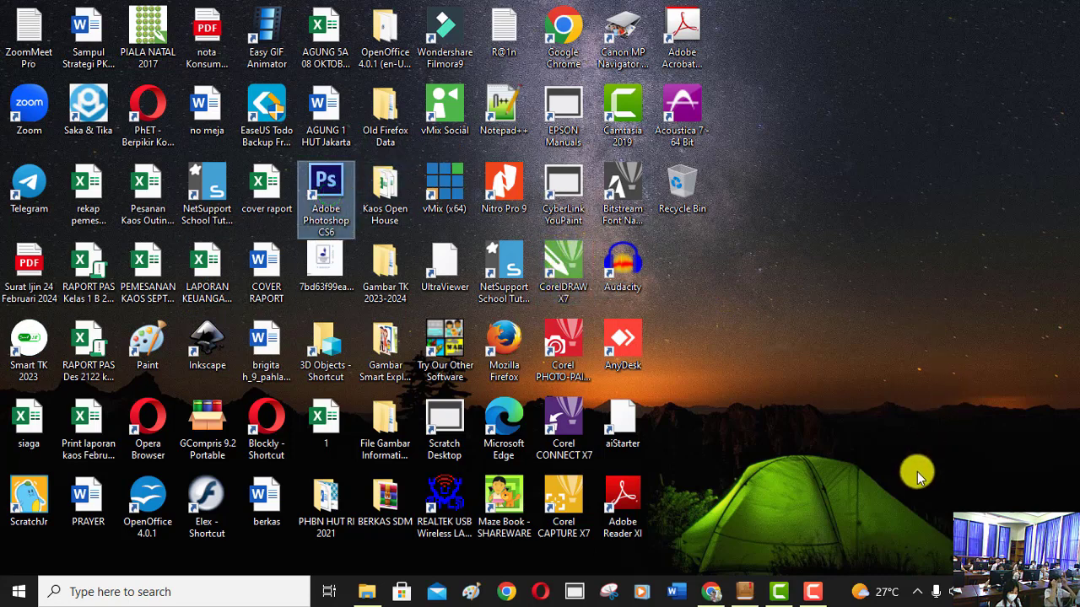
pyautogui.click(748, 592)
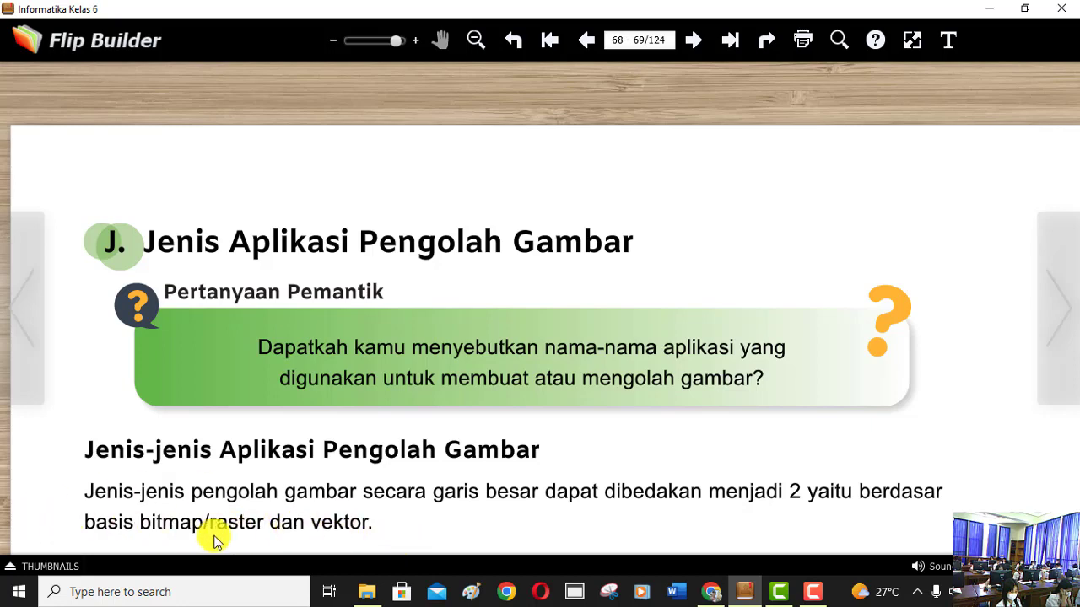
# Pan down page 58 to the paragraph explaining bitmap/raster images are made of pixels.
pyautogui.moveTo(494, 535)
pyautogui.mouseDown()
pyautogui.moveTo(492, 419)
pyautogui.moveTo(491, 444)
pyautogui.mouseUp()
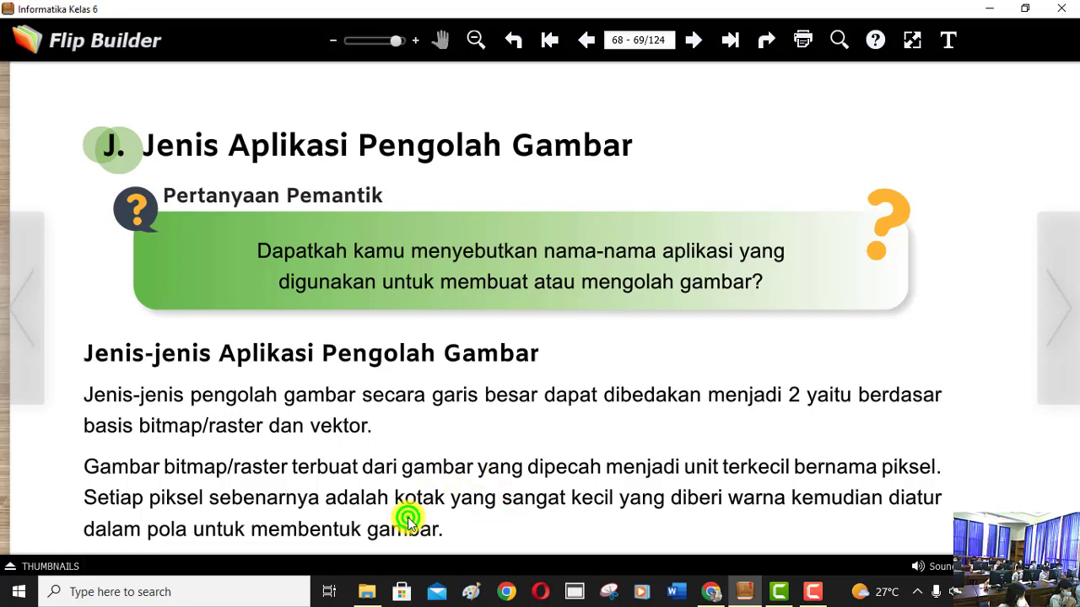
# Move down past the vector dpi paragraph to the pixelated versus solid deer illustrations.
pyautogui.moveTo(406, 516); pyautogui.dragTo(401, 413)
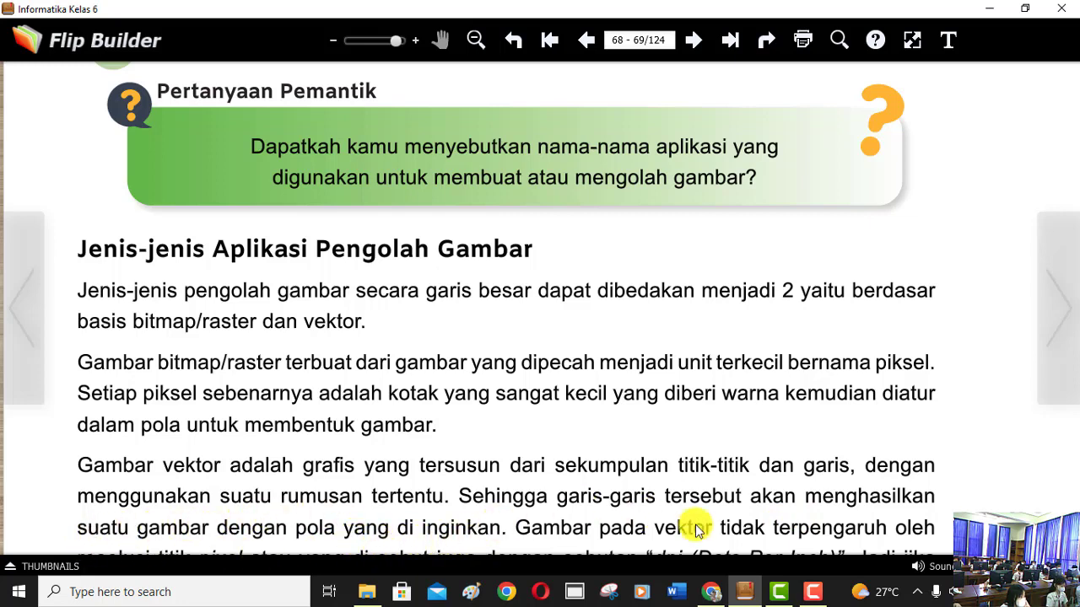
pyautogui.scroll(-1, 909, 491)
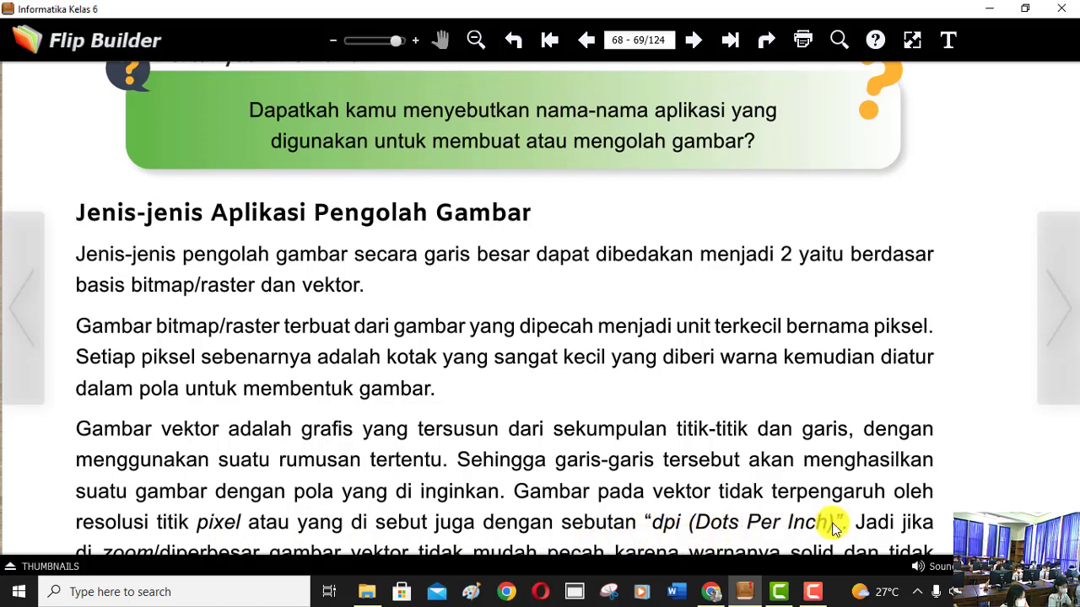
pyautogui.moveTo(613, 521); pyautogui.dragTo(609, 506)
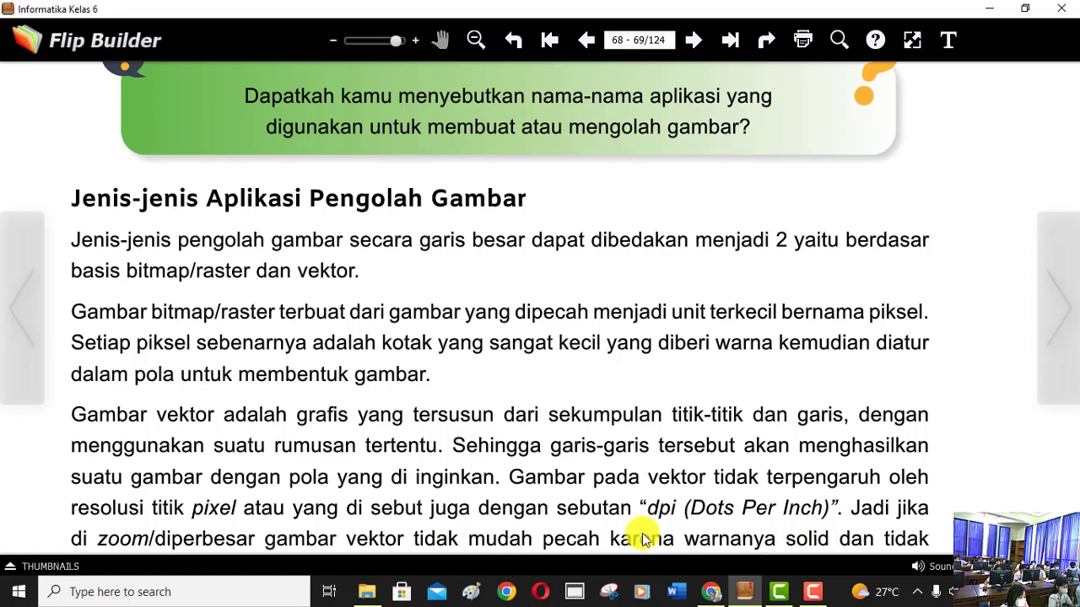
pyautogui.scroll(-1, 654, 508)
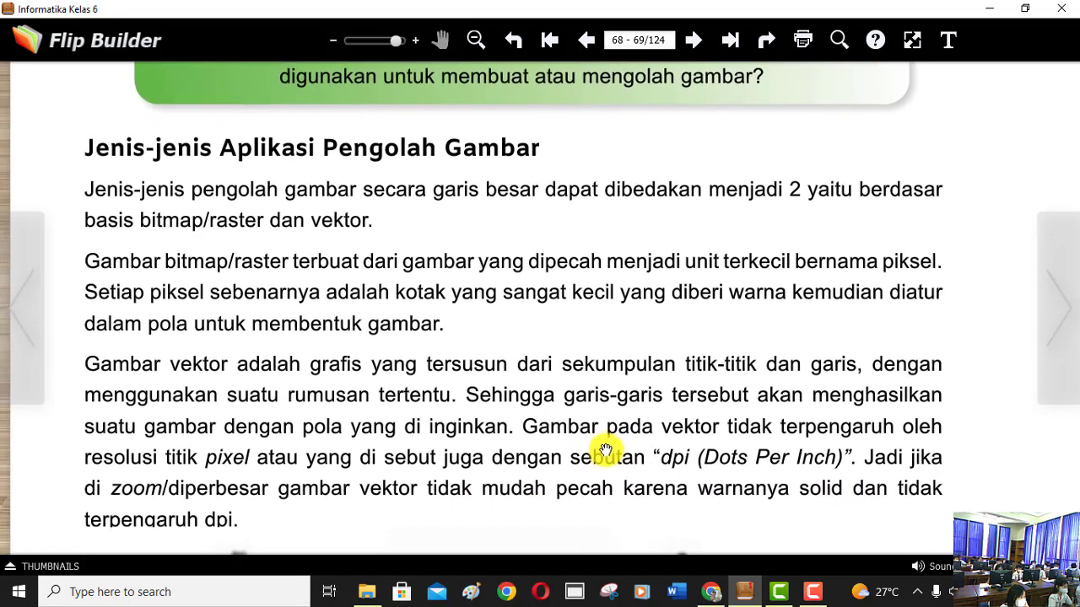
pyautogui.moveTo(436, 484); pyautogui.dragTo(436, 349)
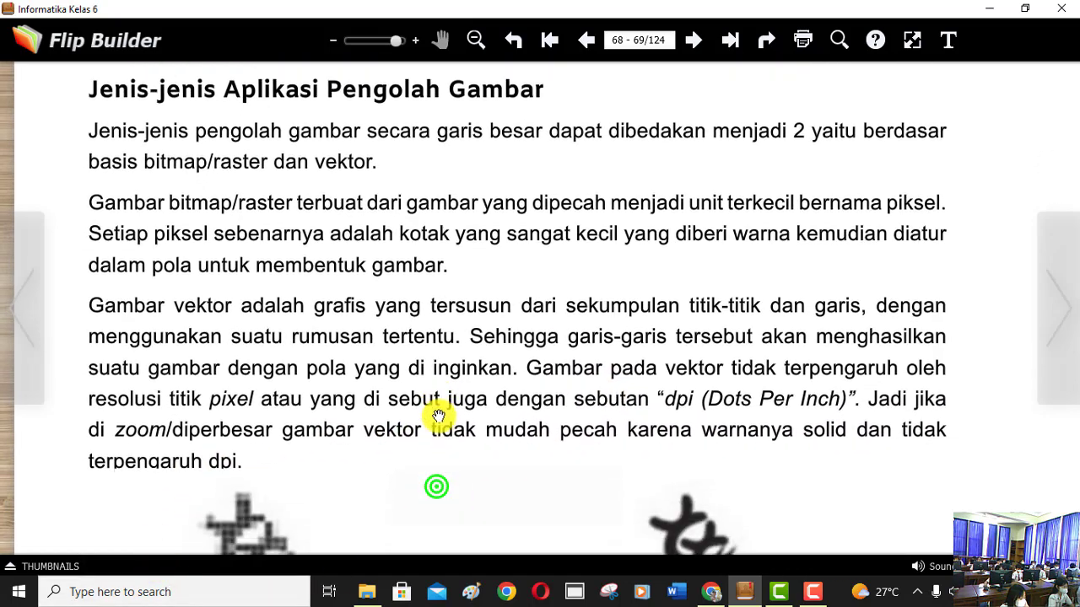
pyautogui.moveTo(520, 478); pyautogui.dragTo(528, 290)
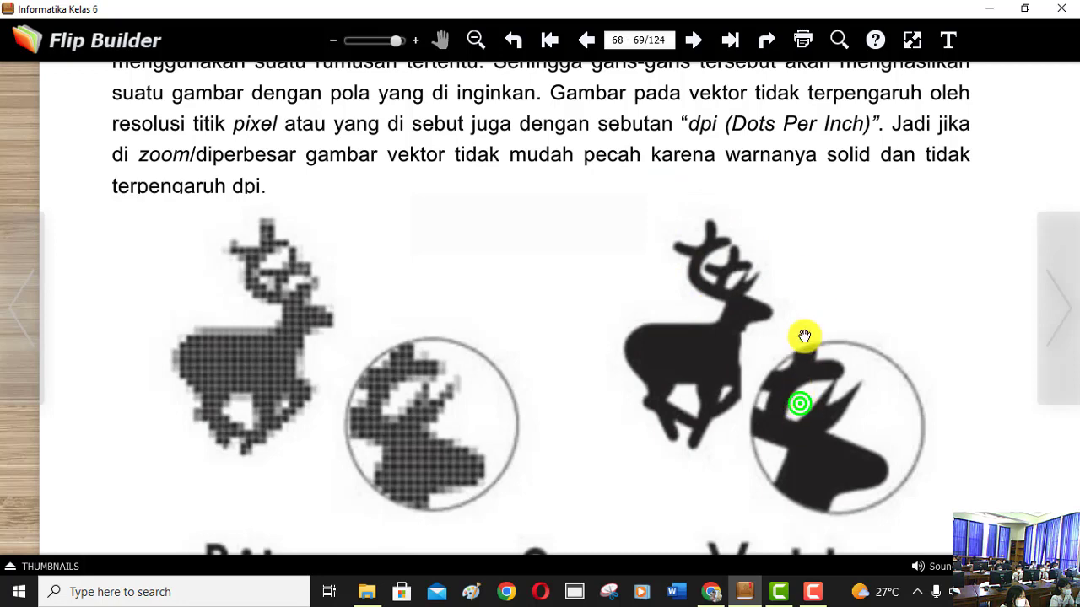
# Pan over to page 59's 'Tabel Perbedaan Bitmap vs Vektor' comparison table.
pyautogui.scroll(-3, 802, 337)
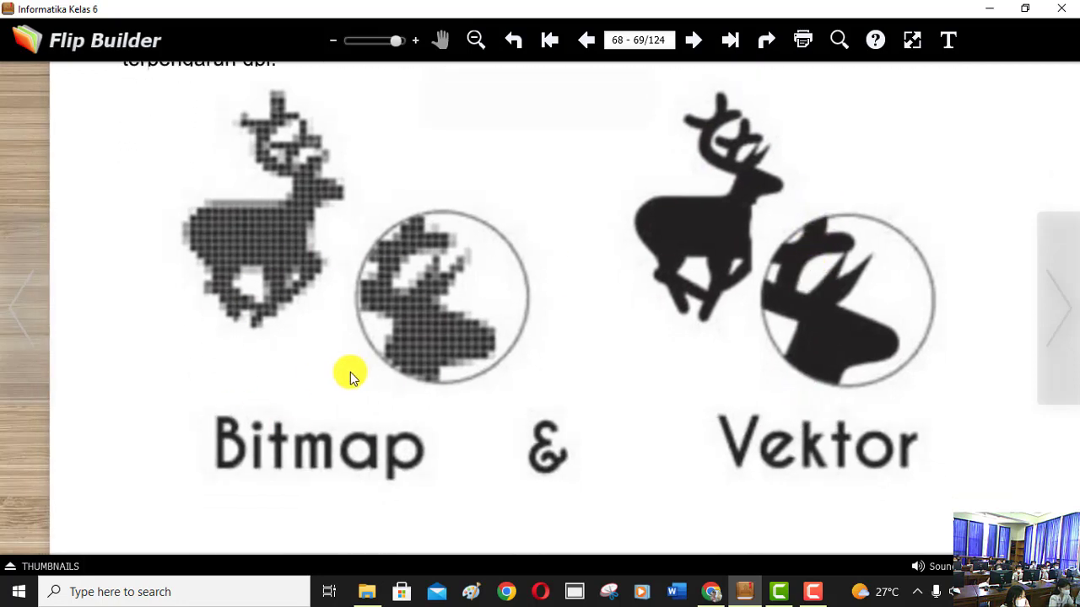
pyautogui.moveTo(525, 426)
pyautogui.mouseDown()
pyautogui.moveTo(499, 160)
pyautogui.moveTo(362, 345)
pyautogui.moveTo(222, 489)
pyautogui.mouseUp()
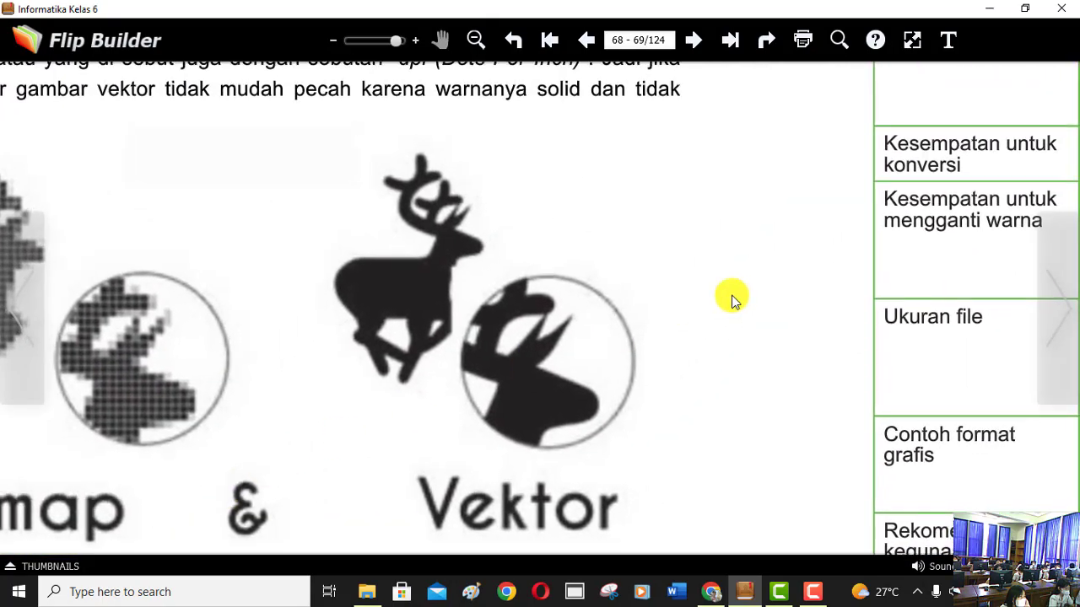
pyautogui.moveTo(776, 264)
pyautogui.mouseDown()
pyautogui.moveTo(366, 500)
pyautogui.moveTo(399, 309)
pyautogui.moveTo(446, 284)
pyautogui.moveTo(500, 394)
pyautogui.moveTo(464, 428)
pyautogui.mouseUp()
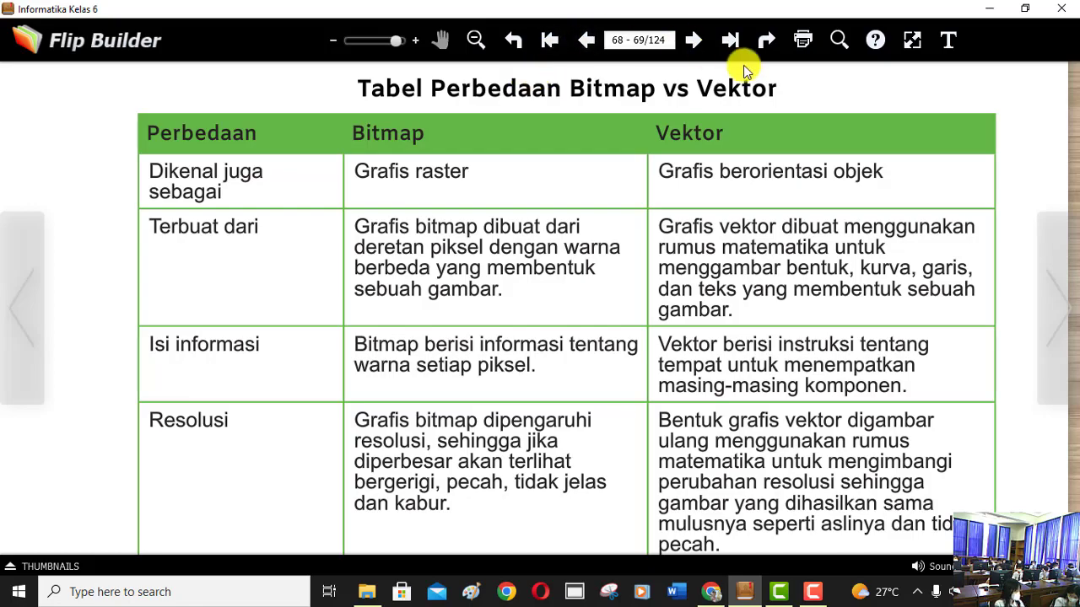
# Turn the book forward several spreads and zoom out to see the full two-page spread.
pyautogui.click(685, 42)
pyautogui.click(684, 46)
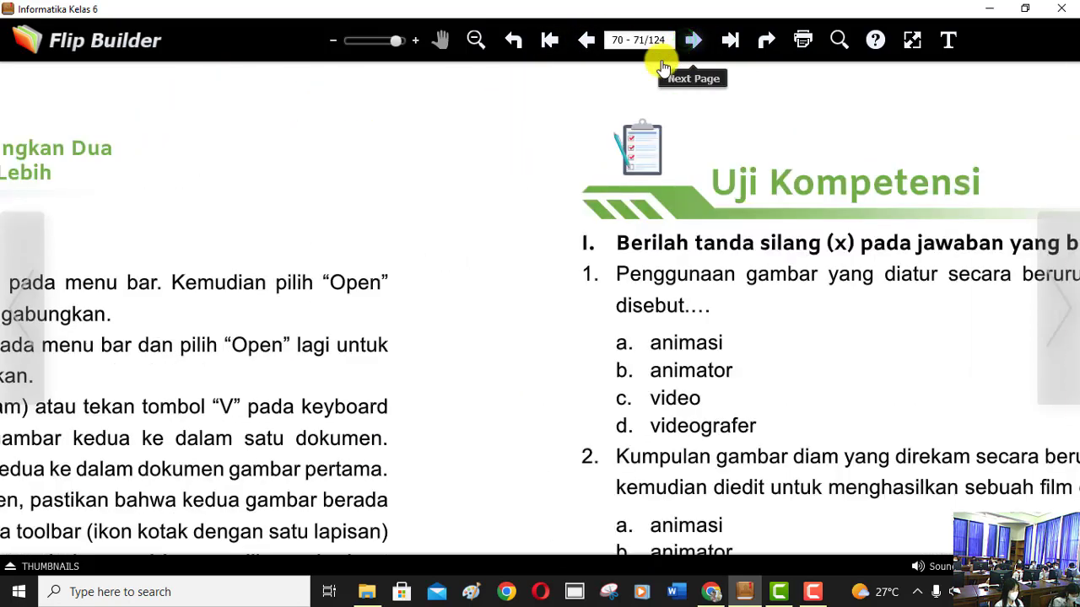
pyautogui.click(476, 40)
pyautogui.click(472, 43)
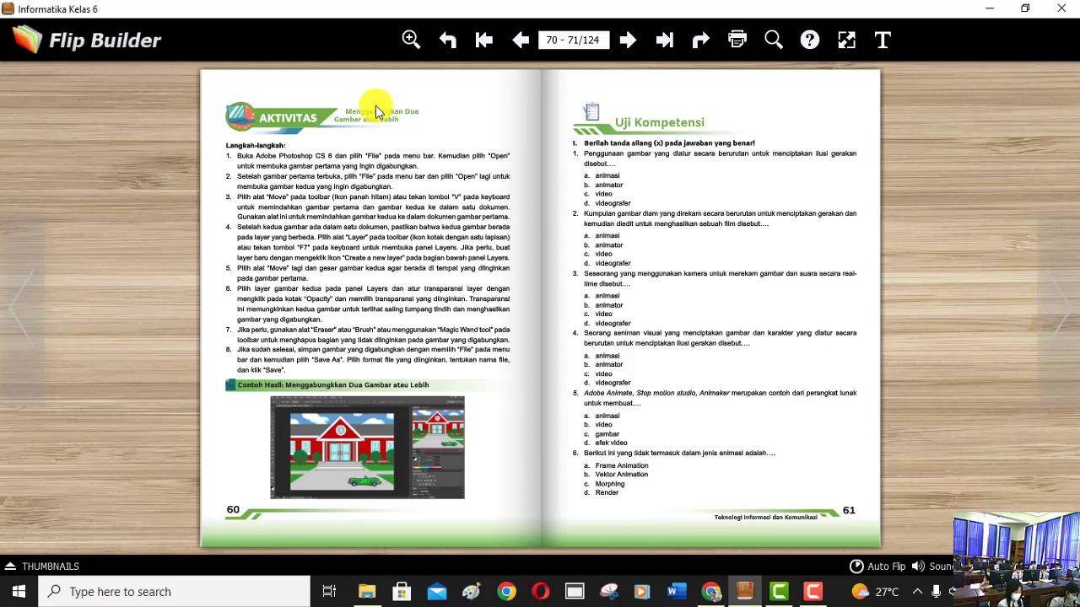
pyautogui.click(987, 8)
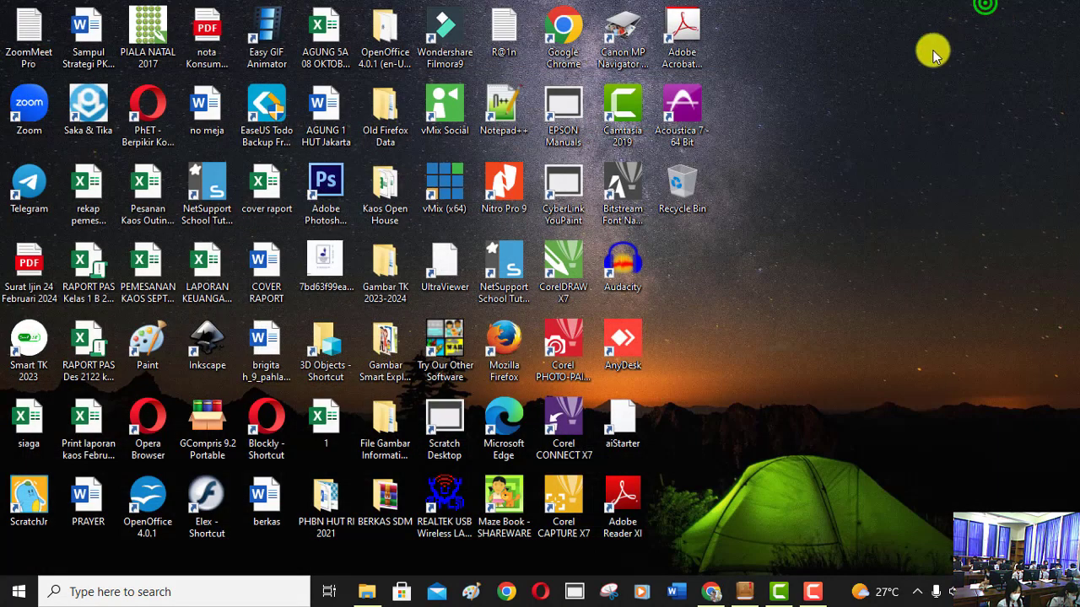
pyautogui.rightClick(718, 63)
pyautogui.click(761, 110)
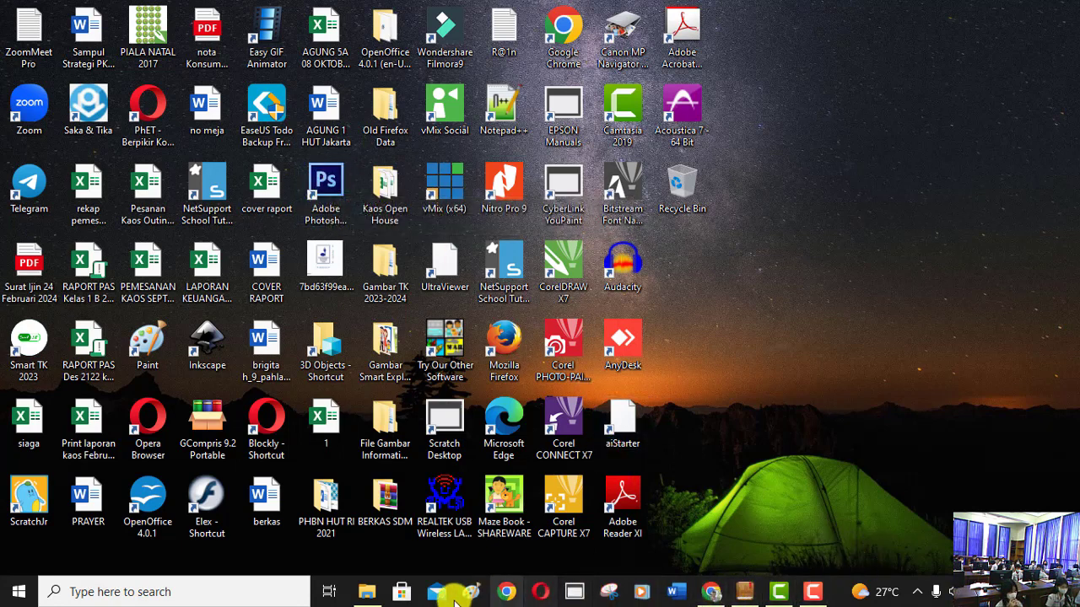
pyautogui.click(8, 594)
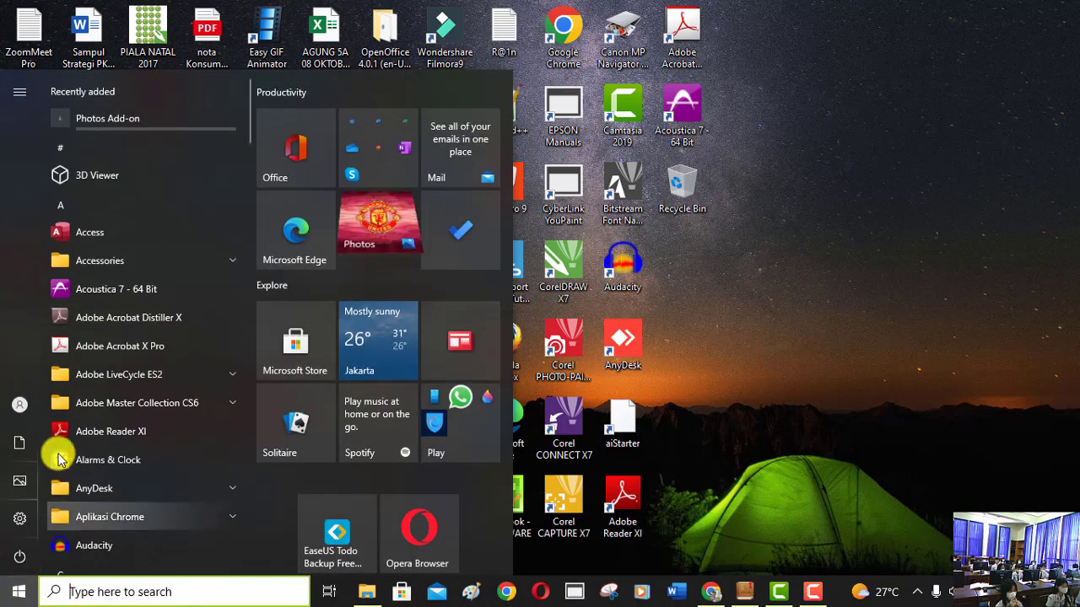
pyautogui.scroll(-3, 106, 335)
pyautogui.scroll(-3, 108, 335)
pyautogui.scroll(-3, 111, 335)
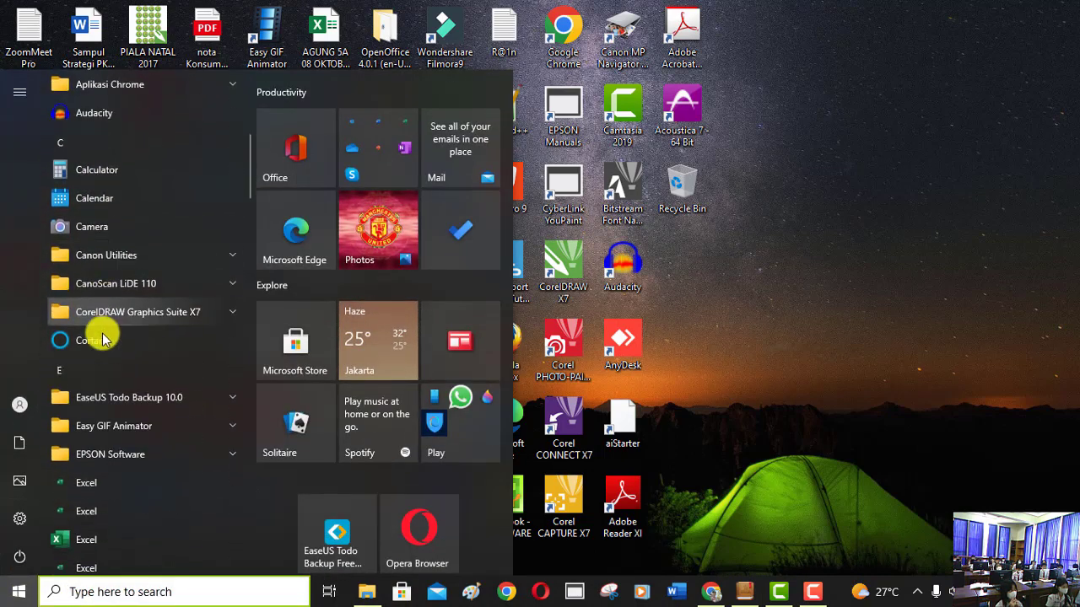
pyautogui.scroll(-3, 115, 335)
pyautogui.scroll(-2, 114, 334)
pyautogui.scroll(-2, 115, 335)
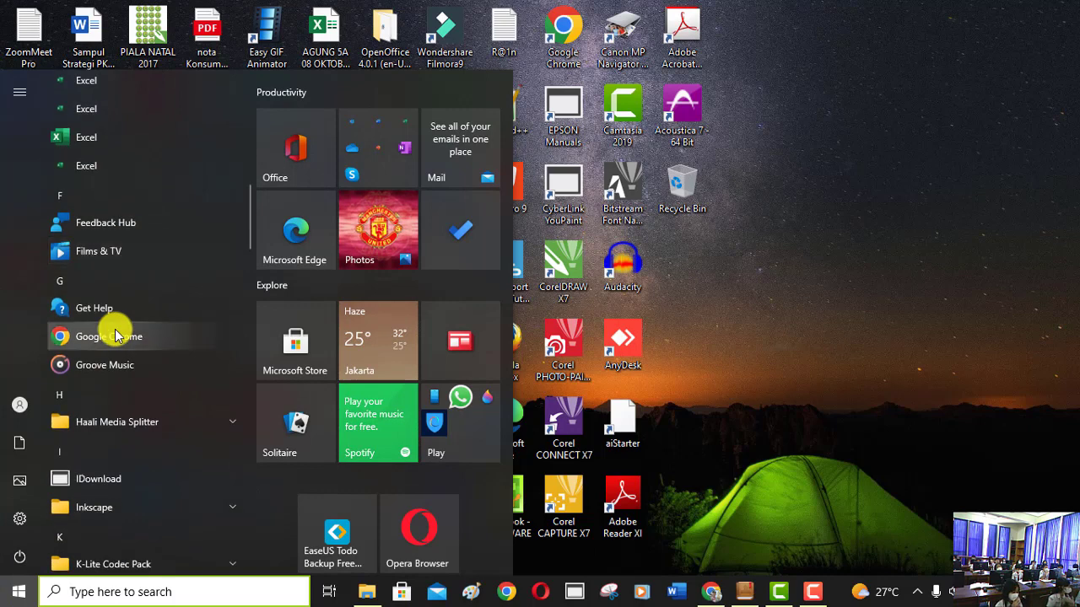
pyautogui.scroll(5, 115, 335)
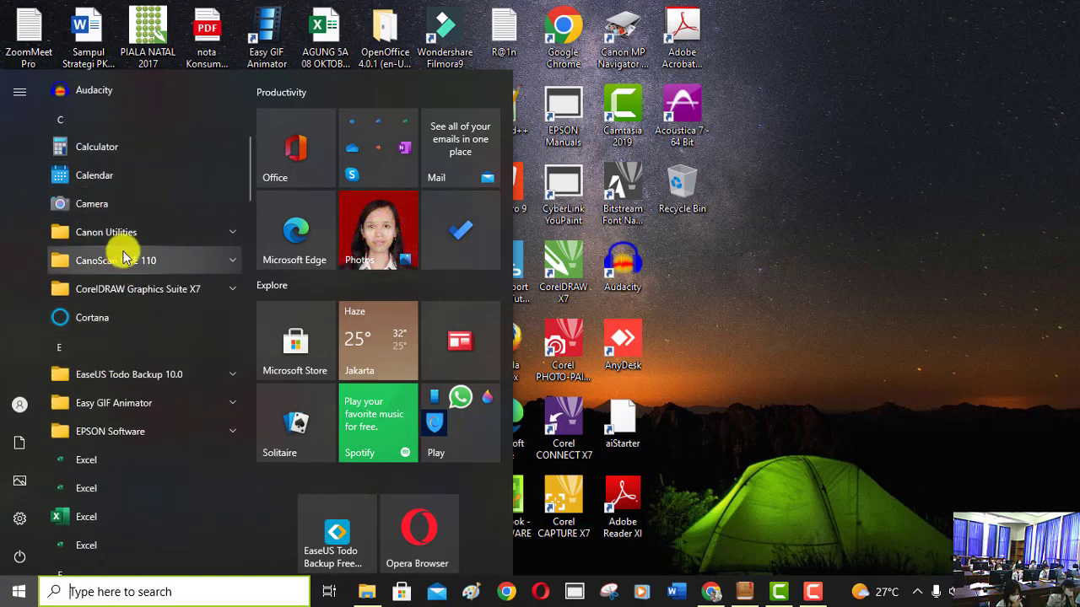
pyautogui.scroll(-3, 122, 256)
pyautogui.scroll(-3, 123, 256)
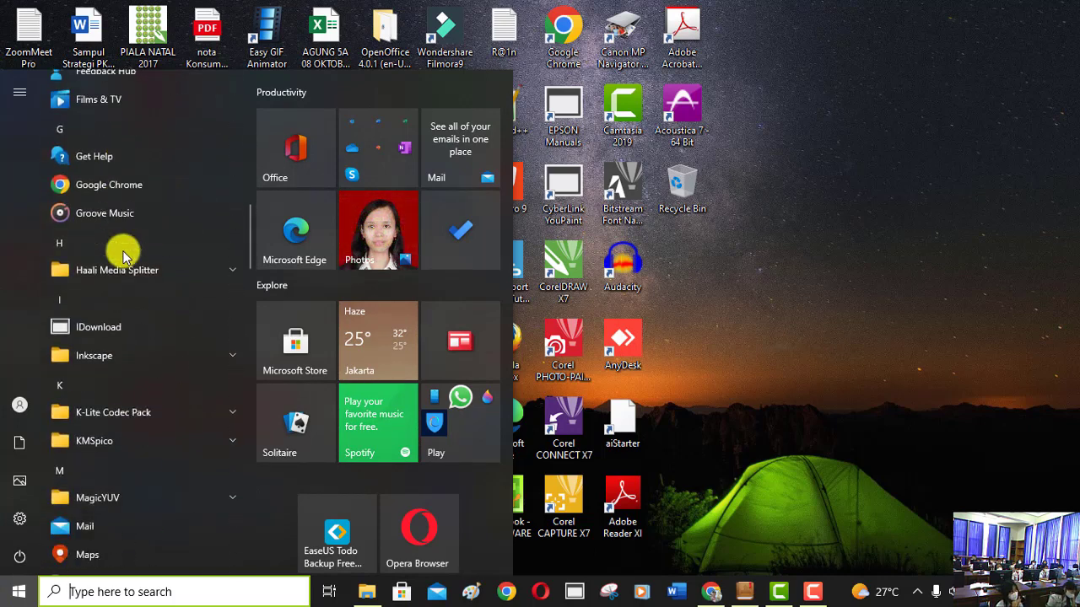
pyautogui.scroll(-3, 122, 256)
pyautogui.scroll(-3, 122, 255)
pyautogui.scroll(-1, 122, 256)
pyautogui.scroll(-4, 122, 256)
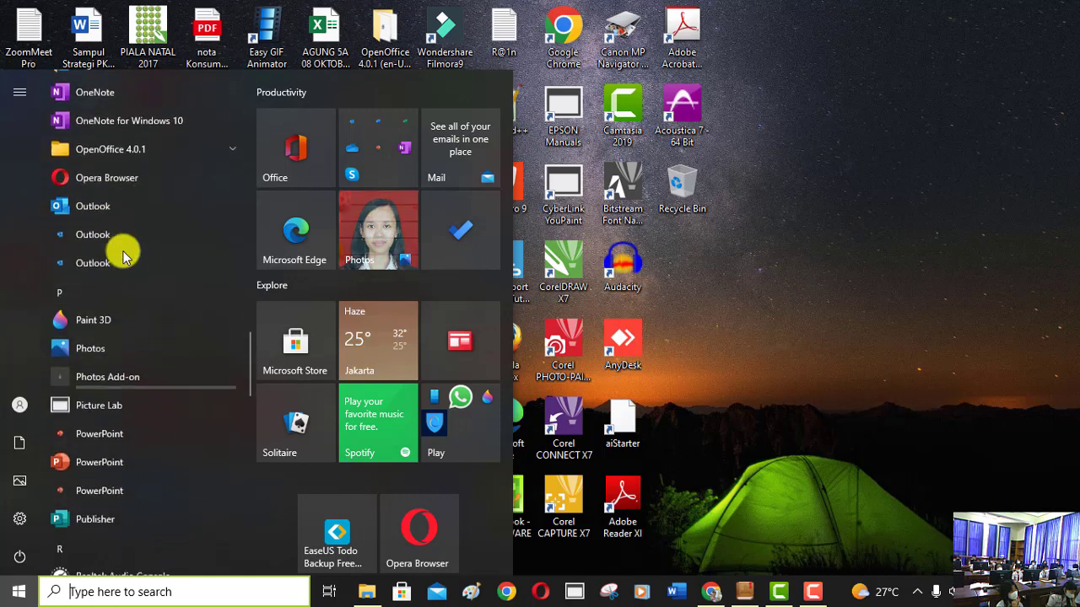
pyautogui.scroll(-2, 123, 256)
pyautogui.scroll(-1, 122, 255)
pyautogui.scroll(-1, 122, 256)
pyautogui.scroll(2, 121, 250)
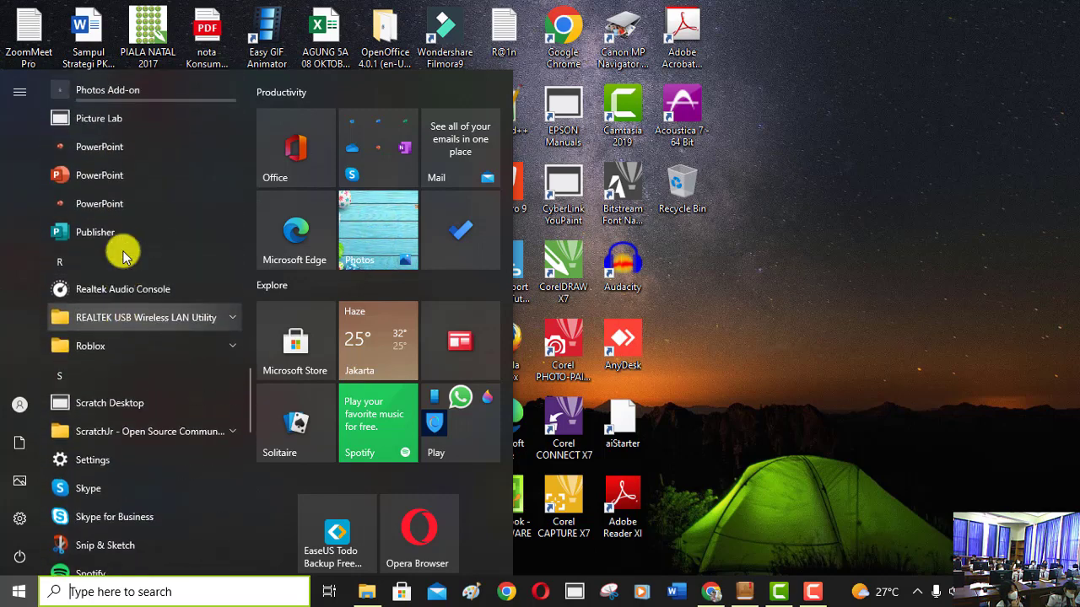
pyautogui.click(964, 210)
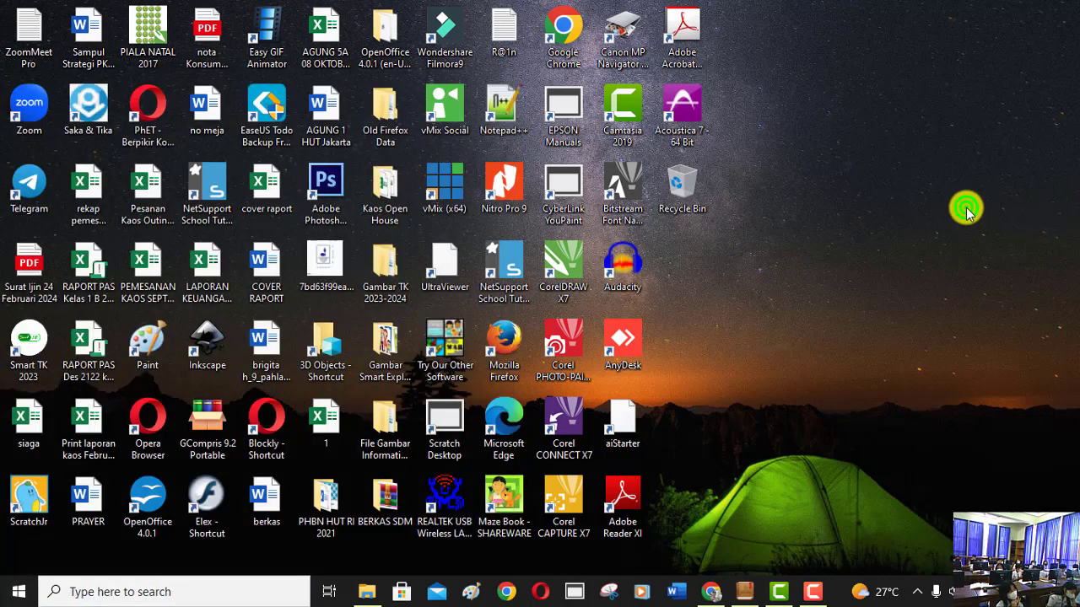
# Launch Adobe Photoshop CS6 from its desktop shortcut to an empty workspace.
pyautogui.click(337, 198)
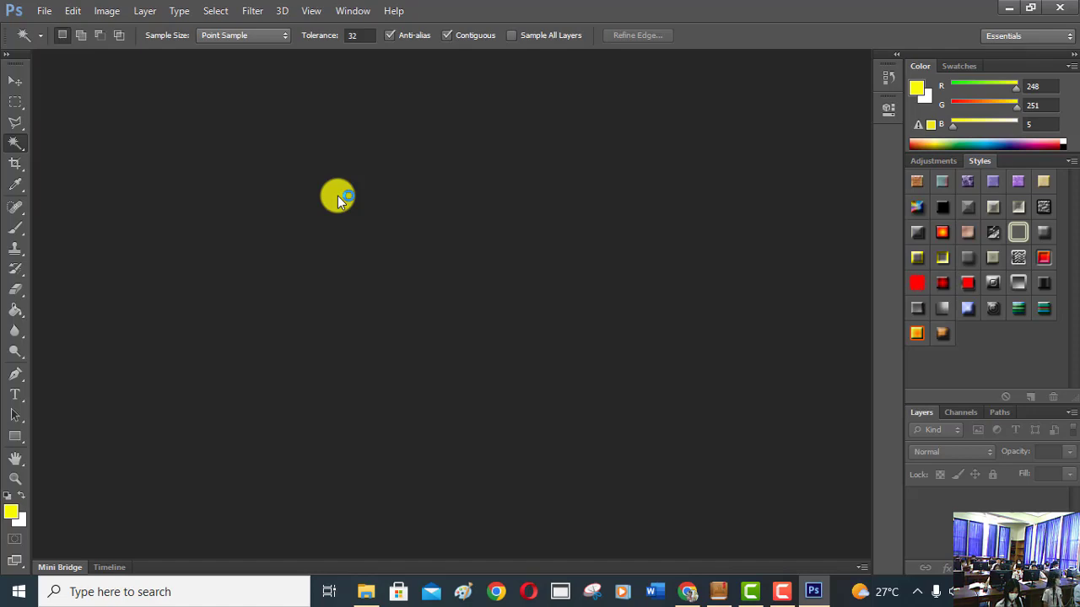
# Browse Local Disk (C:) into the Software Informatika SD folder, briefly checking Informatika_SoftwareSD.
pyautogui.click(355, 592)
pyautogui.moveTo(71, 265)
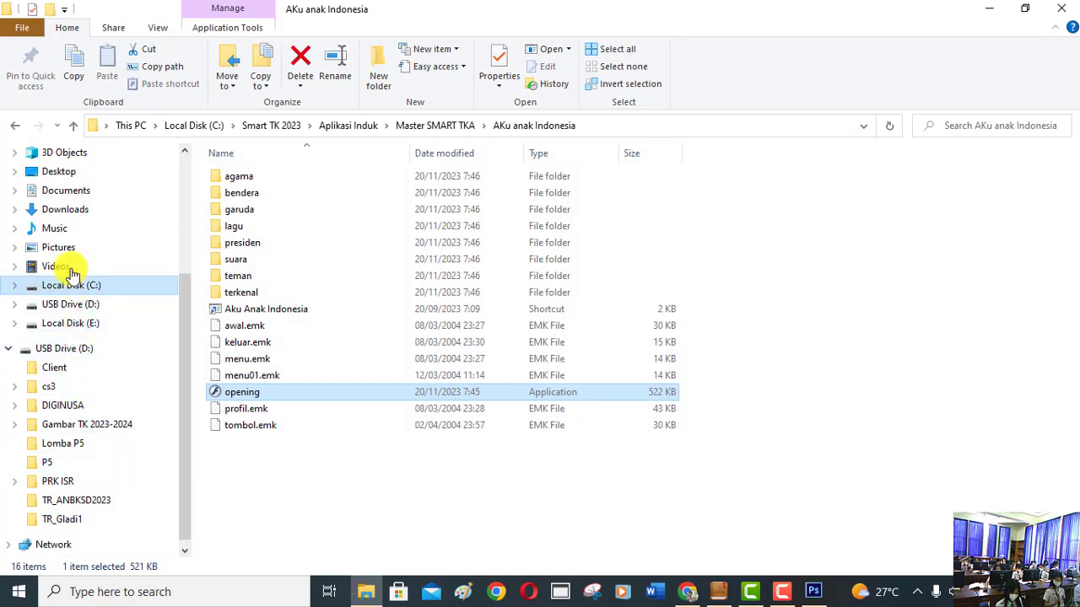
pyautogui.click(71, 285)
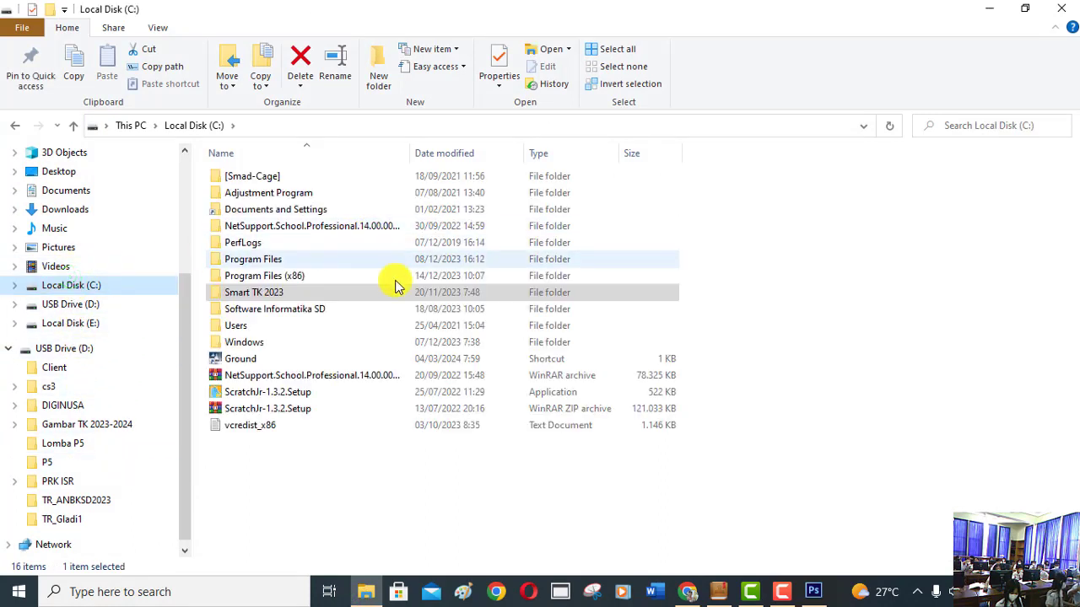
pyautogui.doubleClick(305, 310)
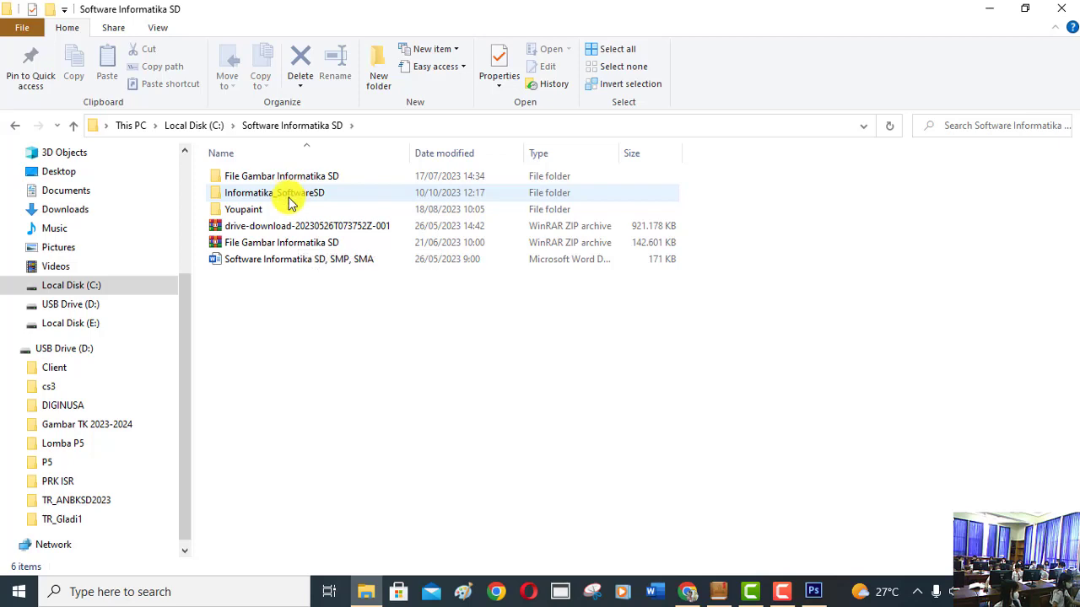
pyautogui.doubleClick(288, 194)
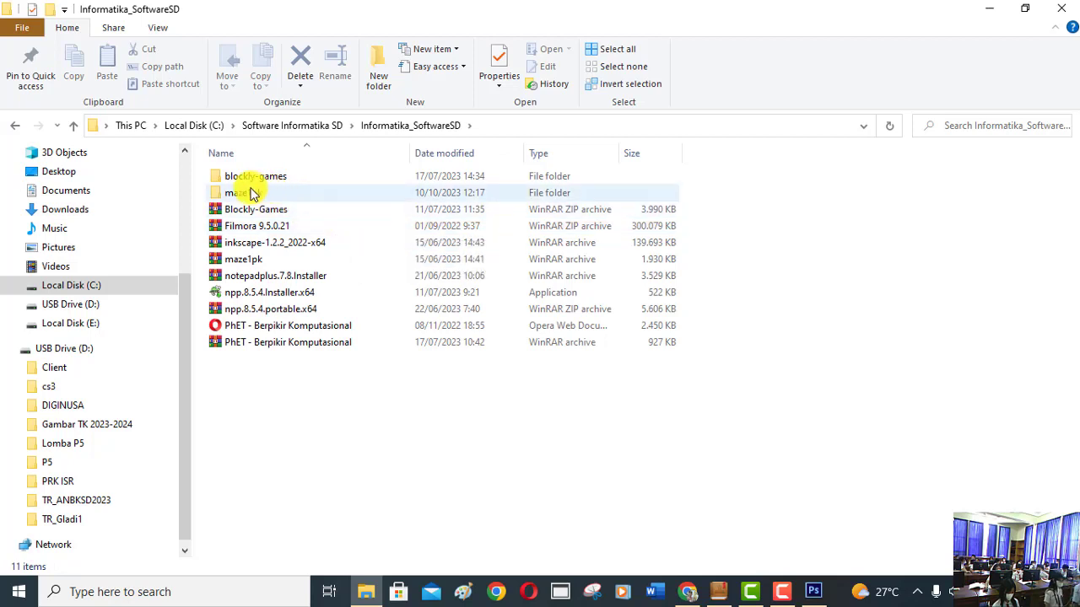
pyautogui.click(75, 133)
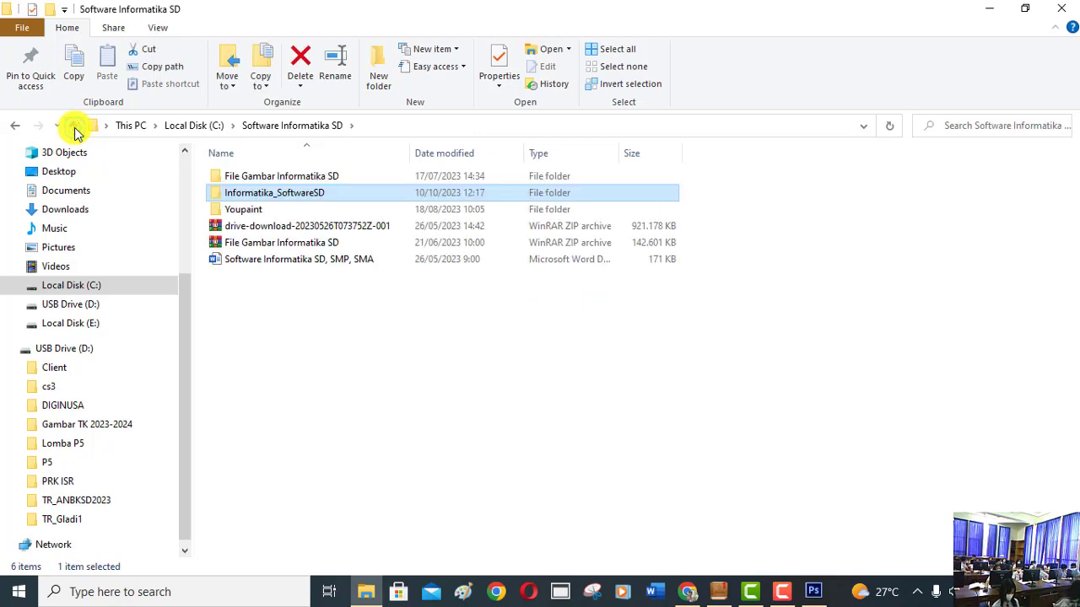
# Go up to Local Disk (C:), then minimize File Explorer to return to Photoshop.
pyautogui.click(74, 133)
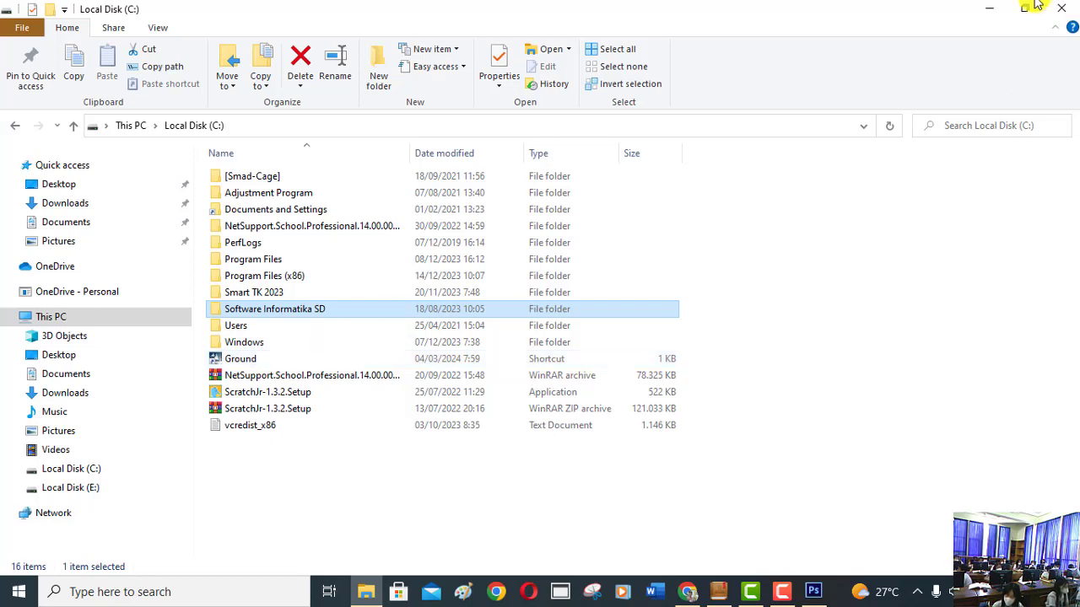
pyautogui.click(988, 9)
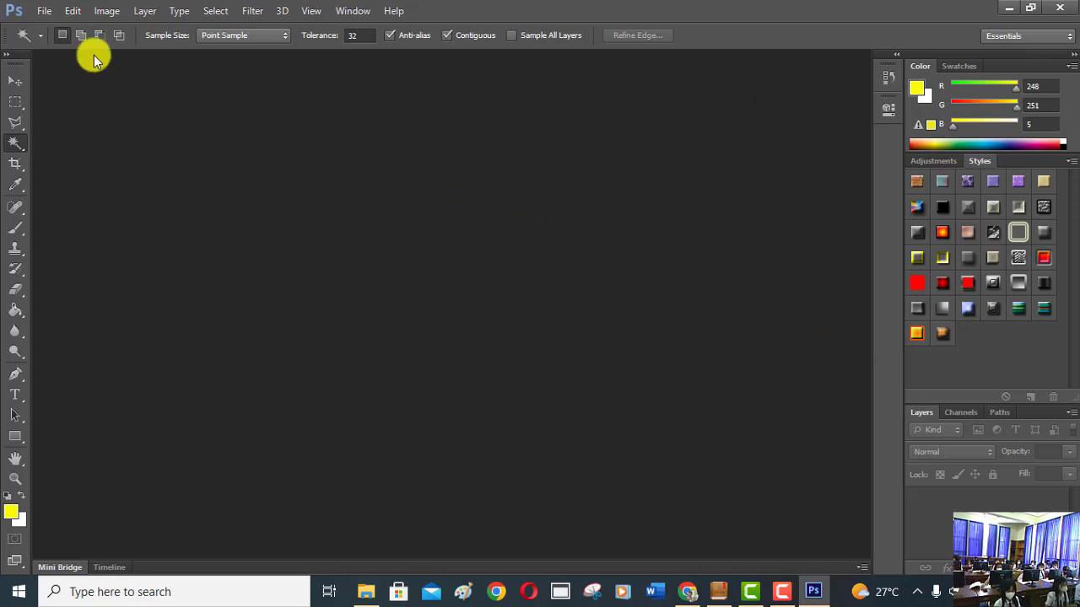
# Bring up Photoshop's File > Open dialog and browse the Desktop's shortcuts and folders.
pyautogui.click(47, 11)
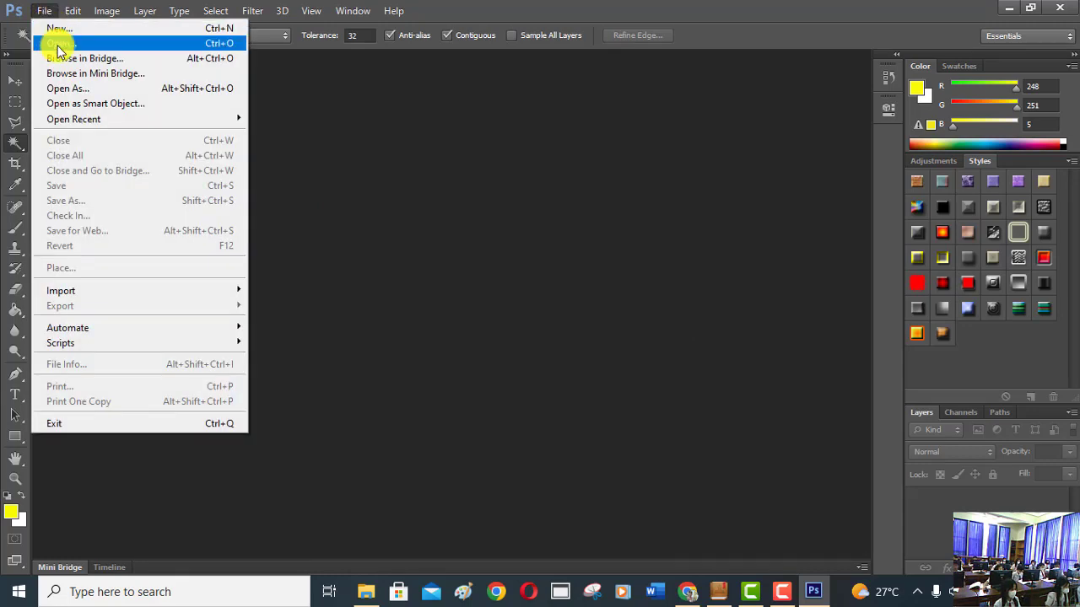
pyautogui.click(59, 43)
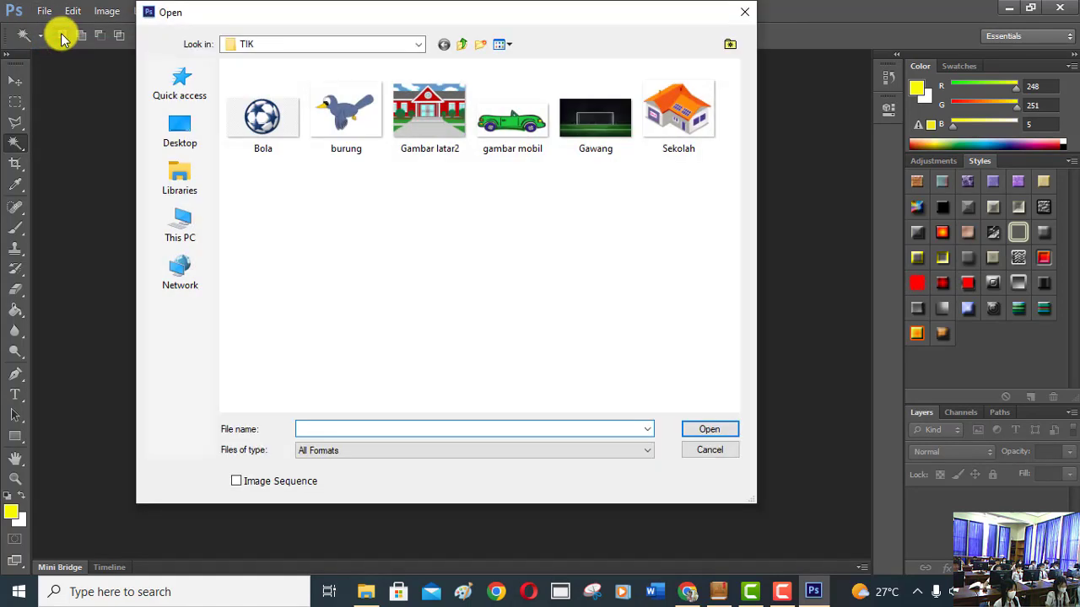
pyautogui.click(176, 138)
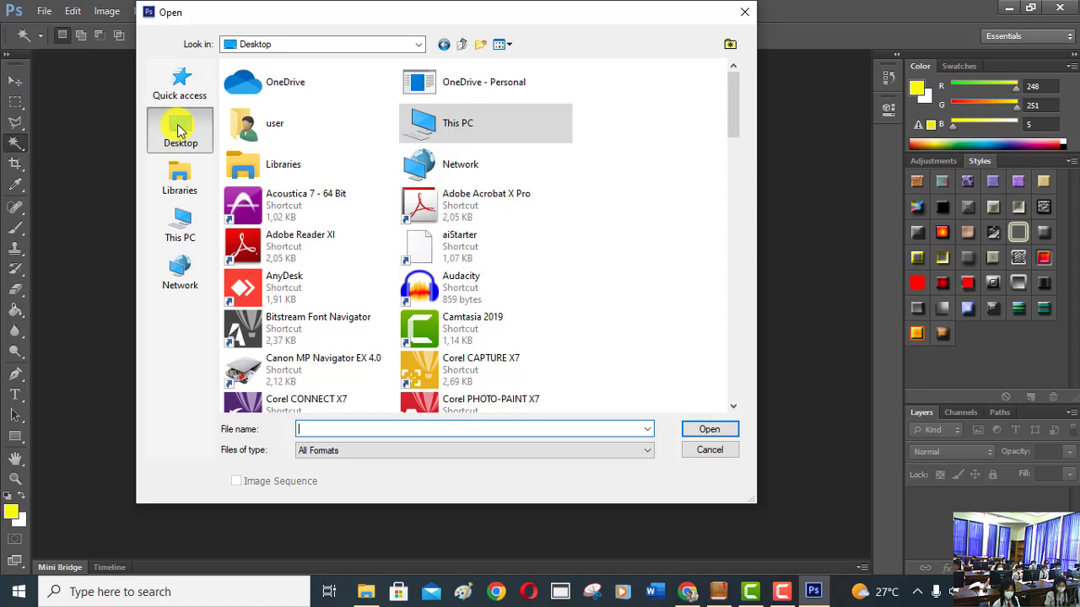
pyautogui.scroll(-3, 540, 194)
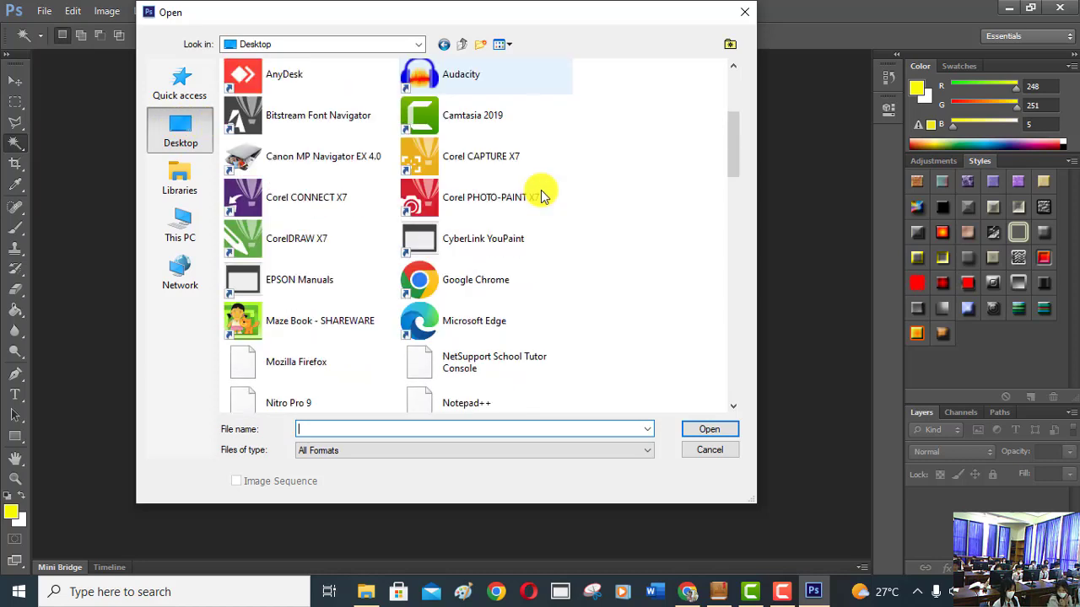
pyautogui.scroll(-3, 540, 194)
pyautogui.scroll(-3, 540, 194)
pyautogui.scroll(-2, 540, 194)
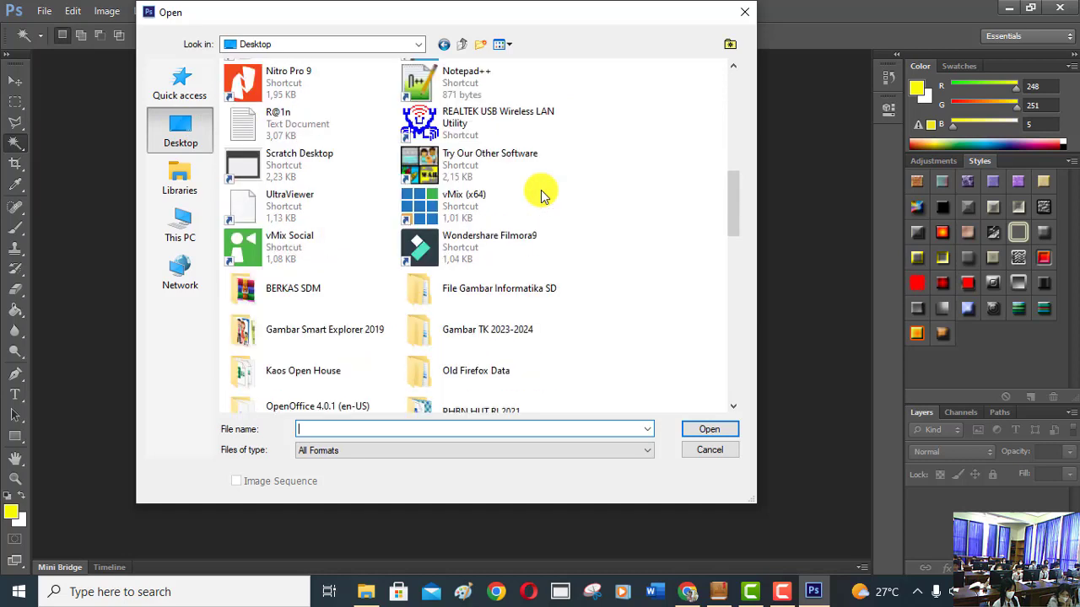
# Browse File Gambar Informatika SD > Fase C > Kelas 6 > TIK and select Gambar latar2.
pyautogui.click(529, 290)
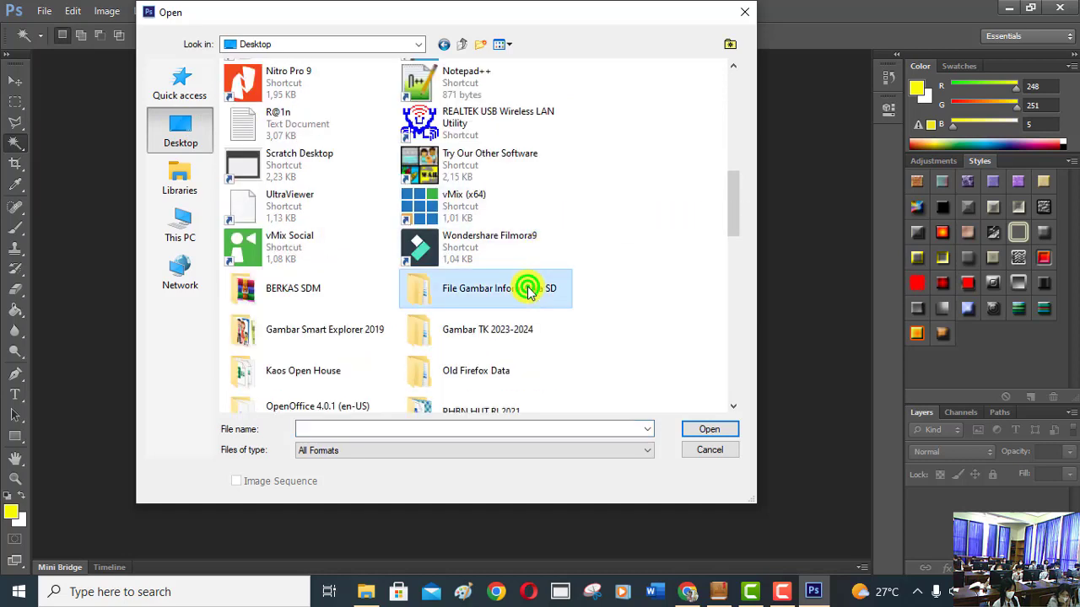
pyautogui.moveTo(498, 289)
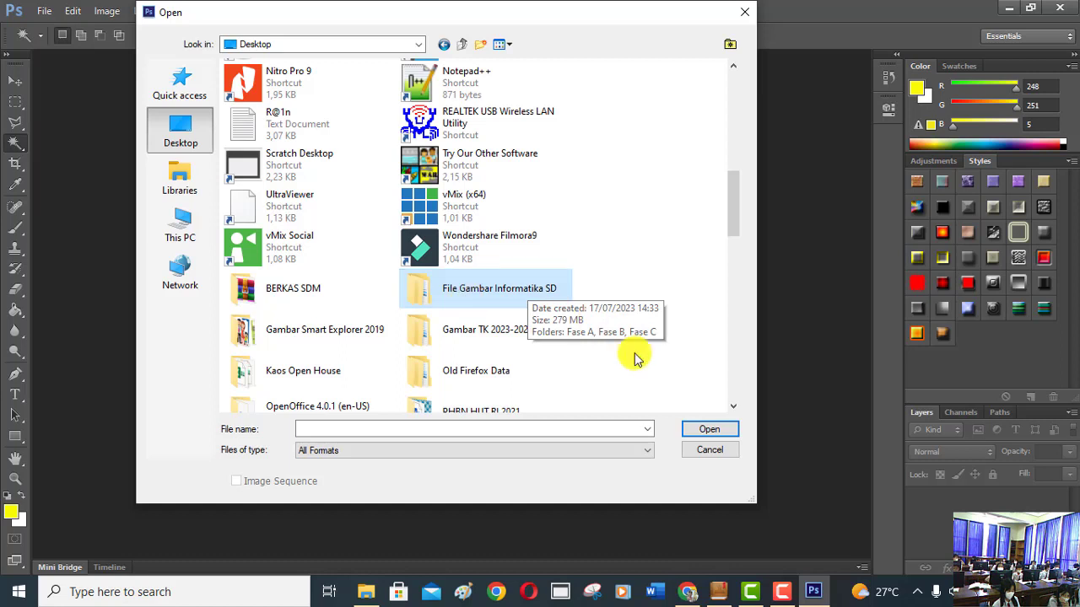
pyautogui.click(705, 430)
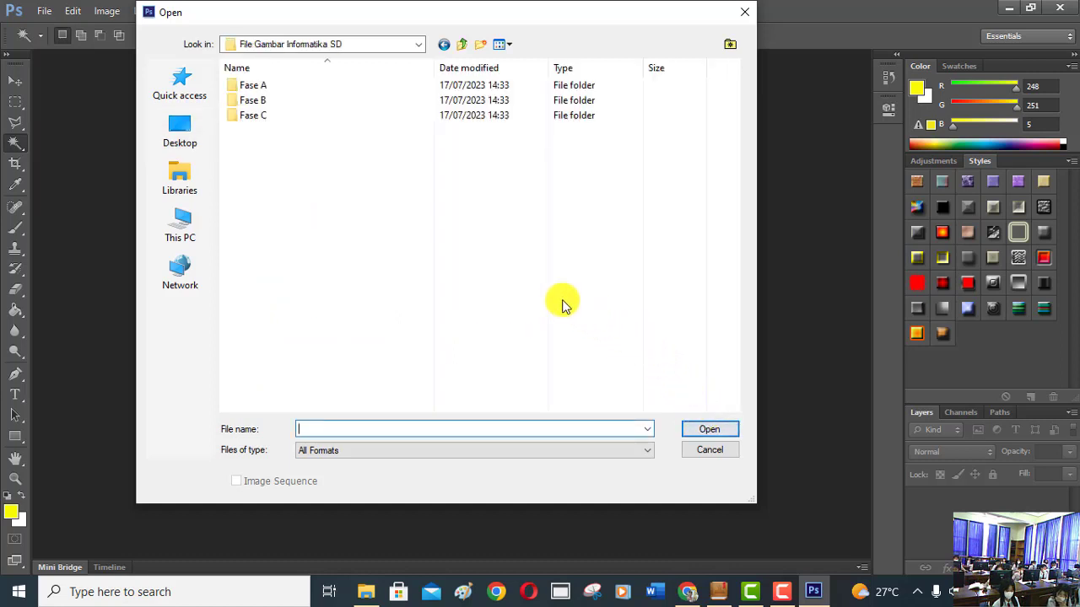
pyautogui.click(266, 120)
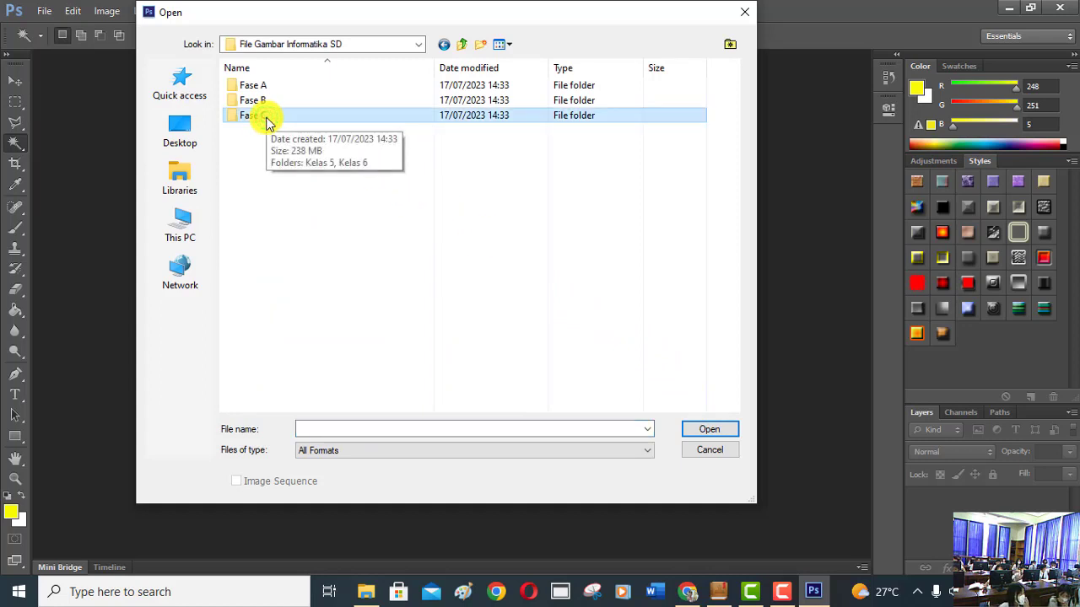
pyautogui.click(719, 434)
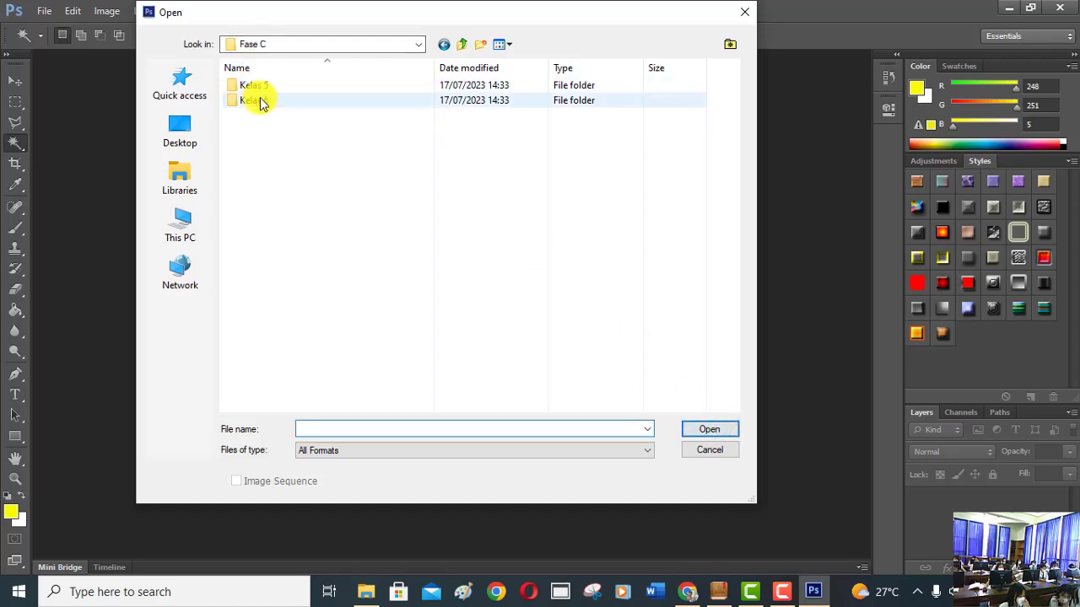
pyautogui.click(258, 100)
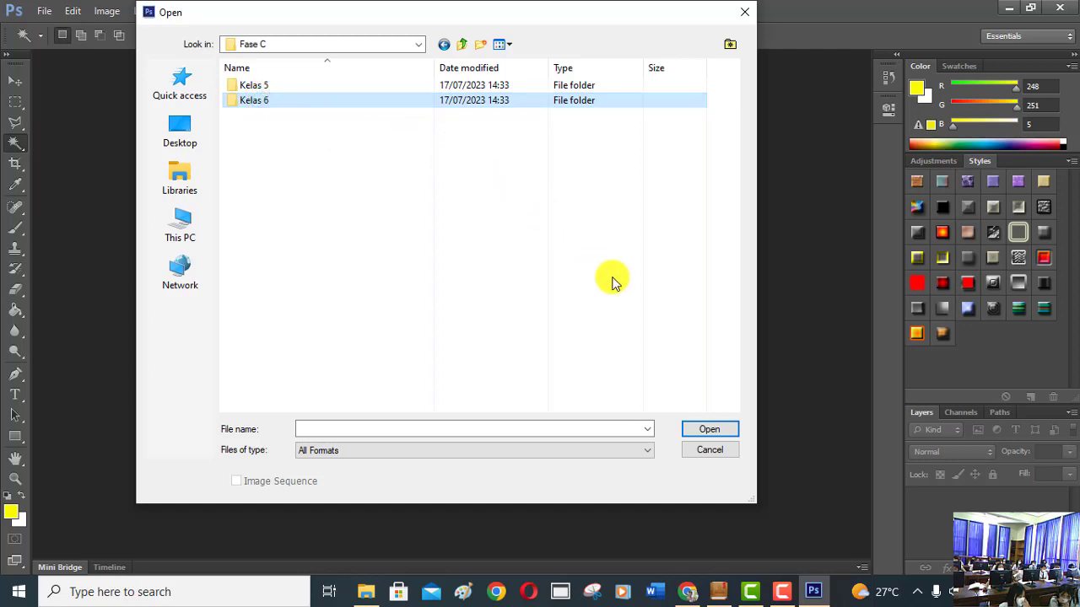
pyautogui.click(724, 432)
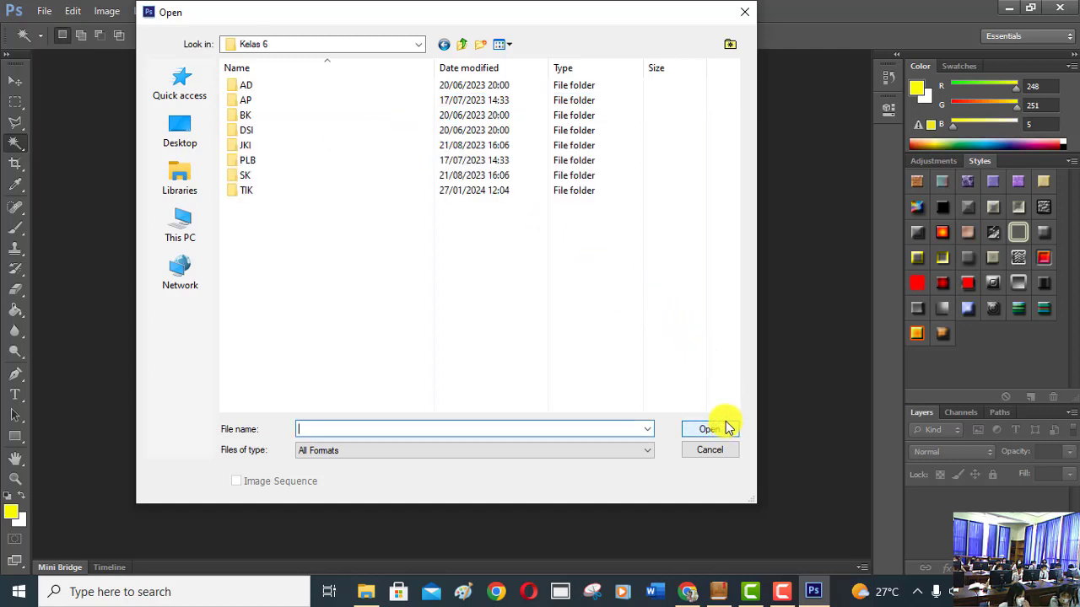
pyautogui.click(244, 193)
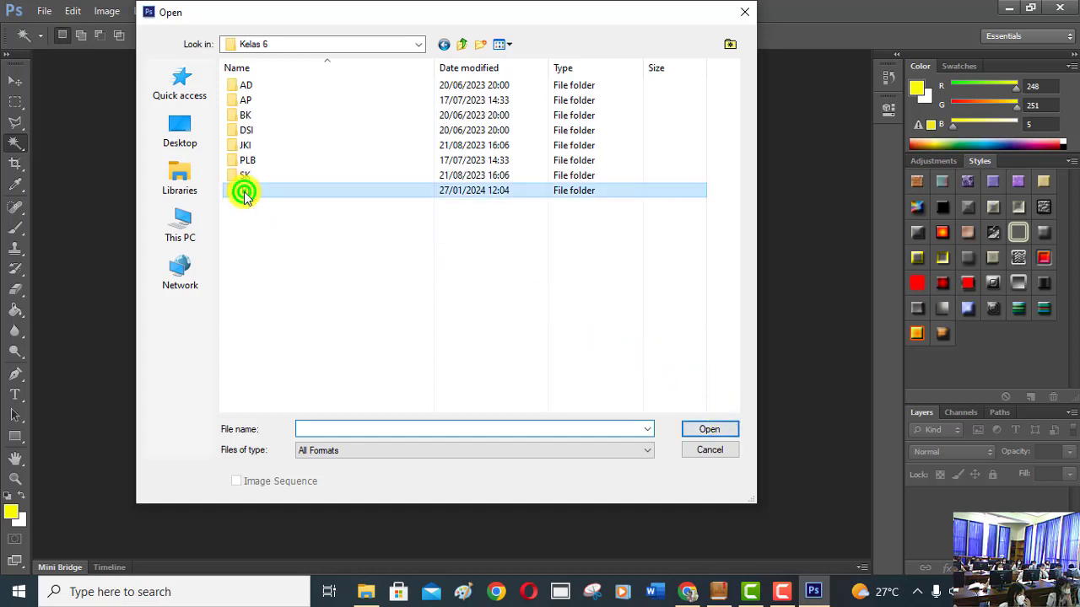
pyautogui.click(730, 433)
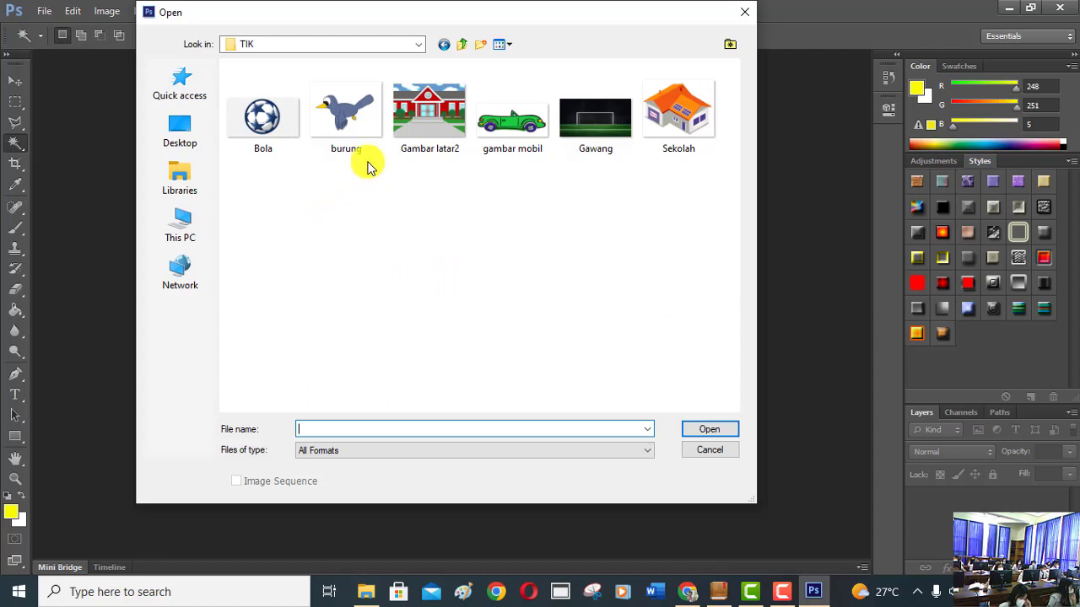
pyautogui.click(440, 106)
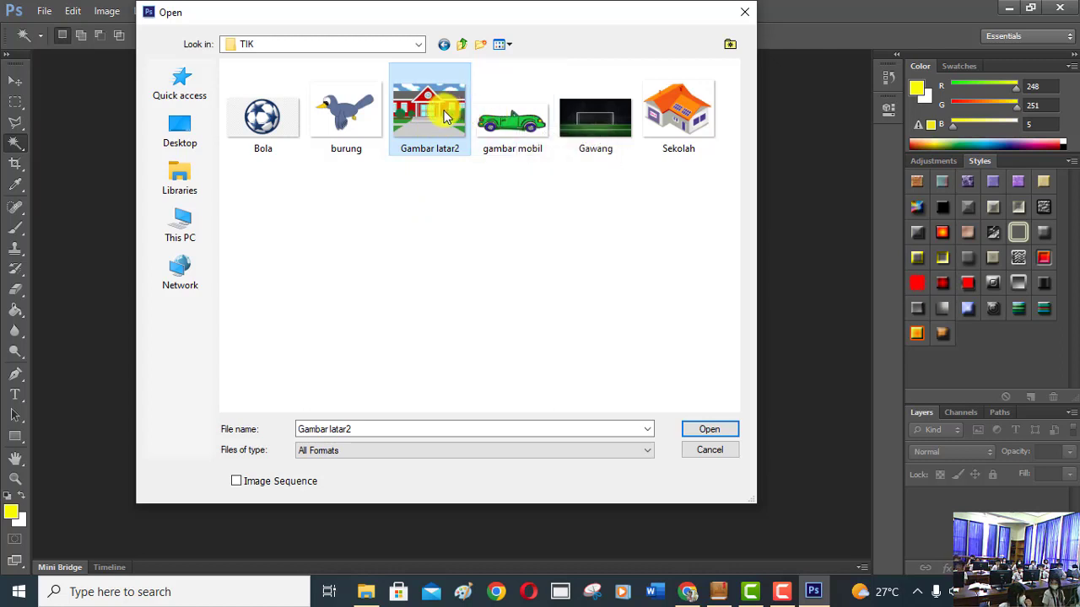
# Open Gambar latar2.png as a new Photoshop document.
pyautogui.click(712, 432)
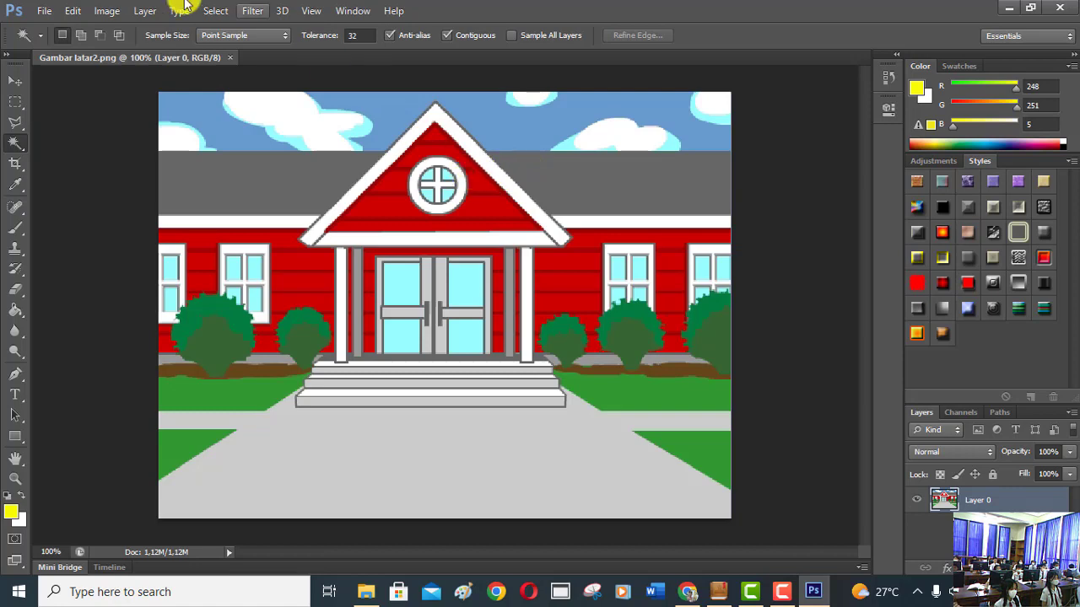
# Start Save As and browse into the Documents library.
pyautogui.click(47, 12)
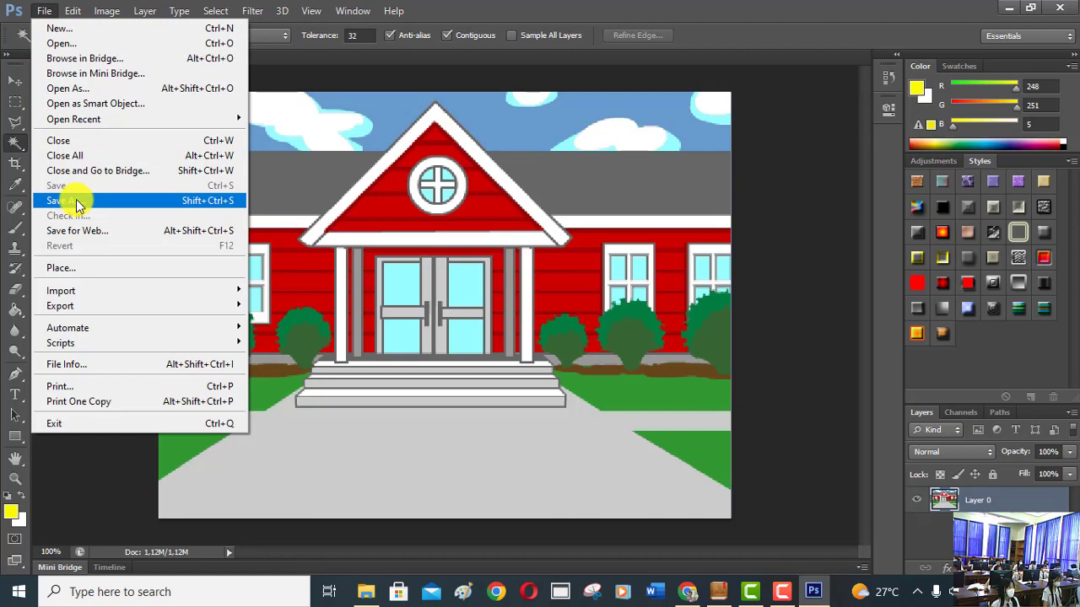
pyautogui.click(200, 200)
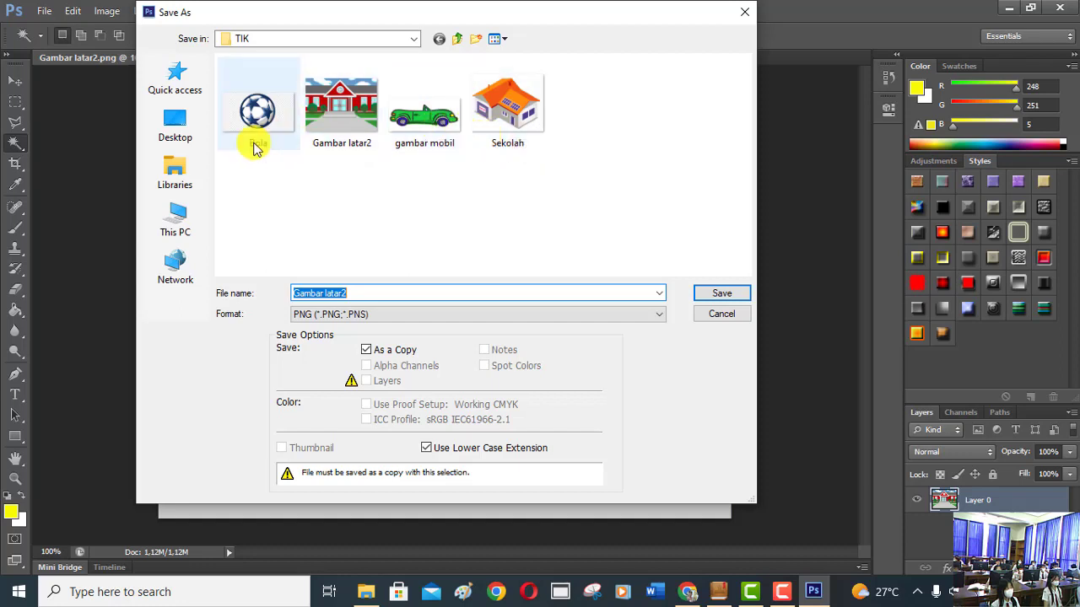
pyautogui.click(176, 174)
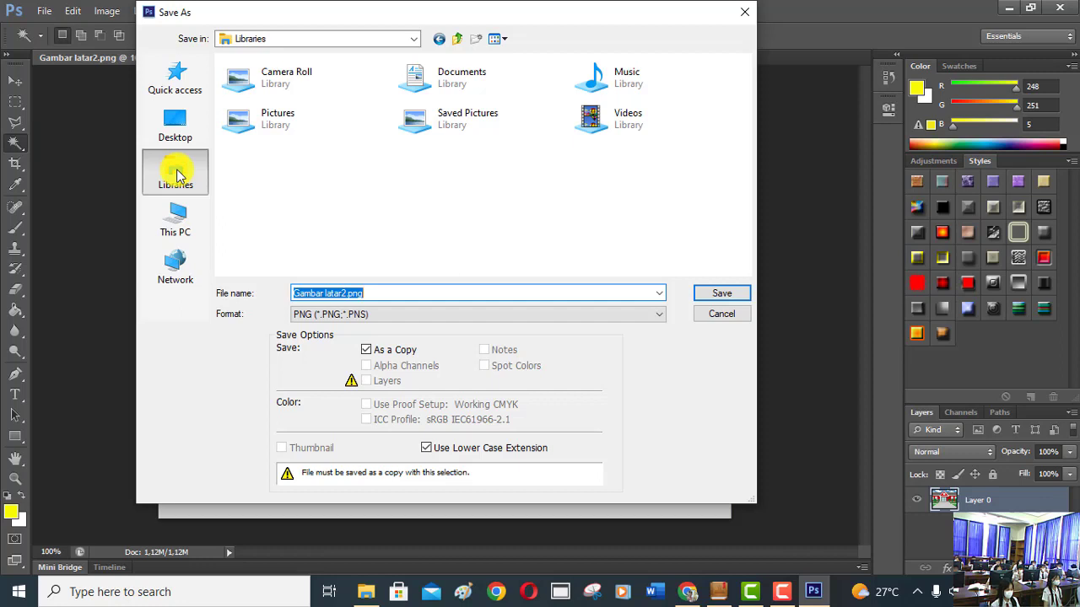
pyautogui.click(426, 78)
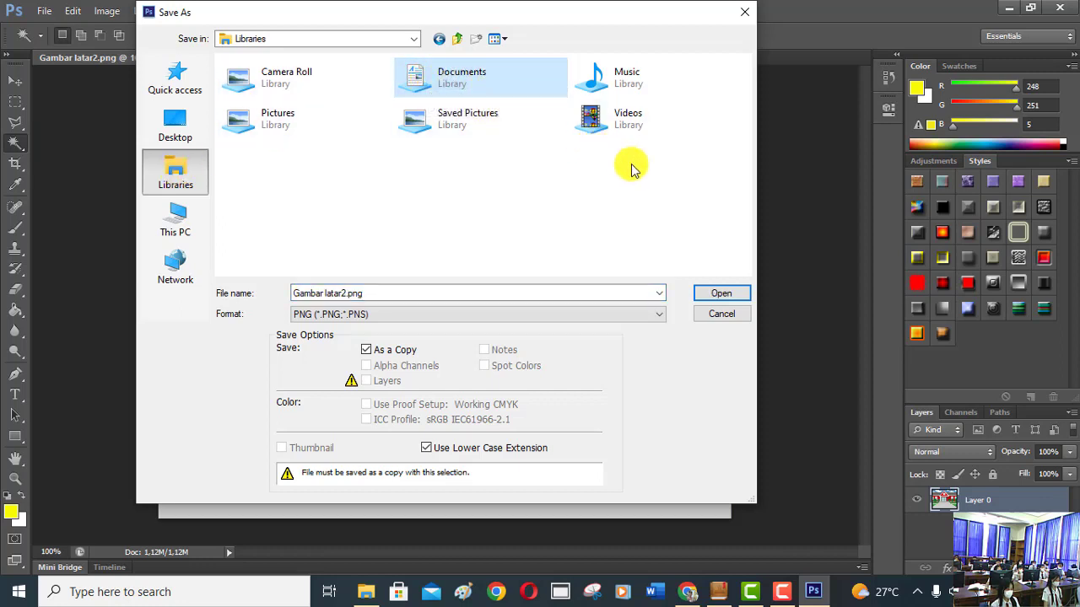
pyautogui.click(727, 295)
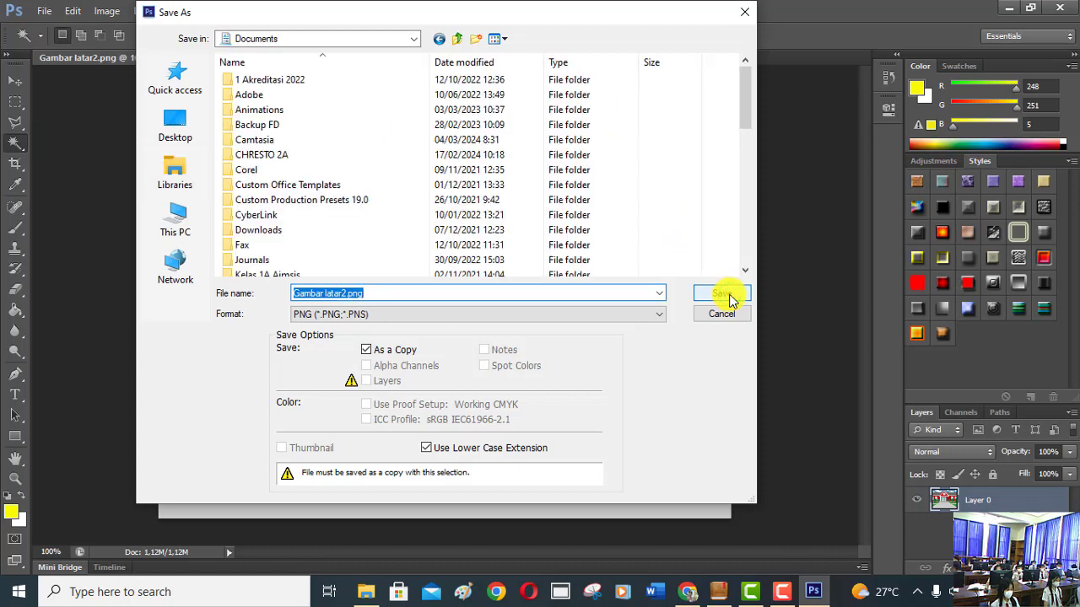
# Navigate into the SD ISR folder and then its 2324 subfolder.
pyautogui.scroll(-1, 344, 159)
pyautogui.scroll(-2, 349, 161)
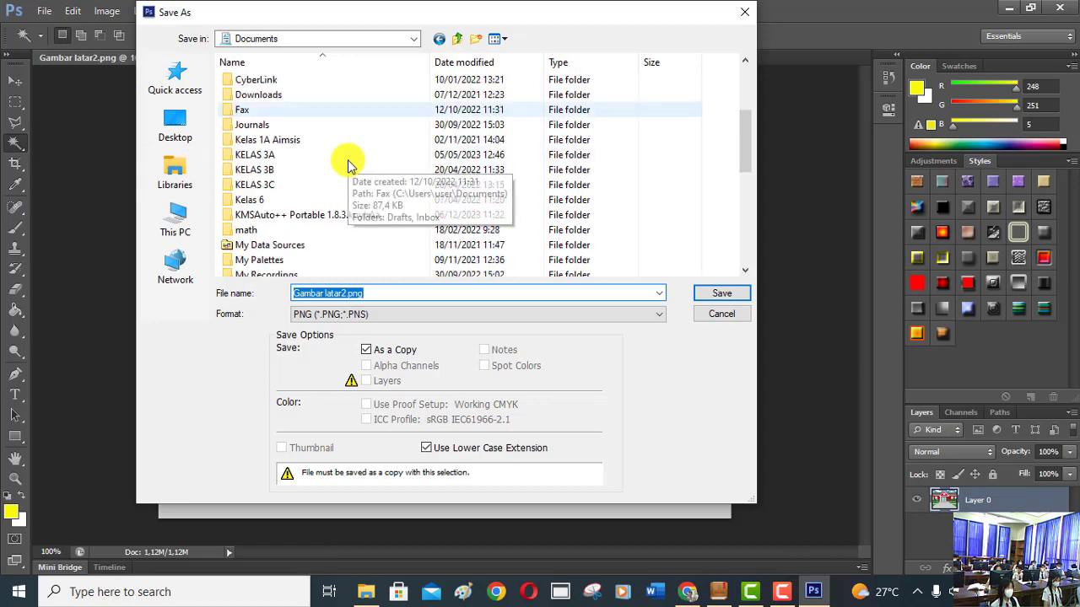
pyautogui.scroll(-1, 349, 162)
pyautogui.scroll(-2, 349, 162)
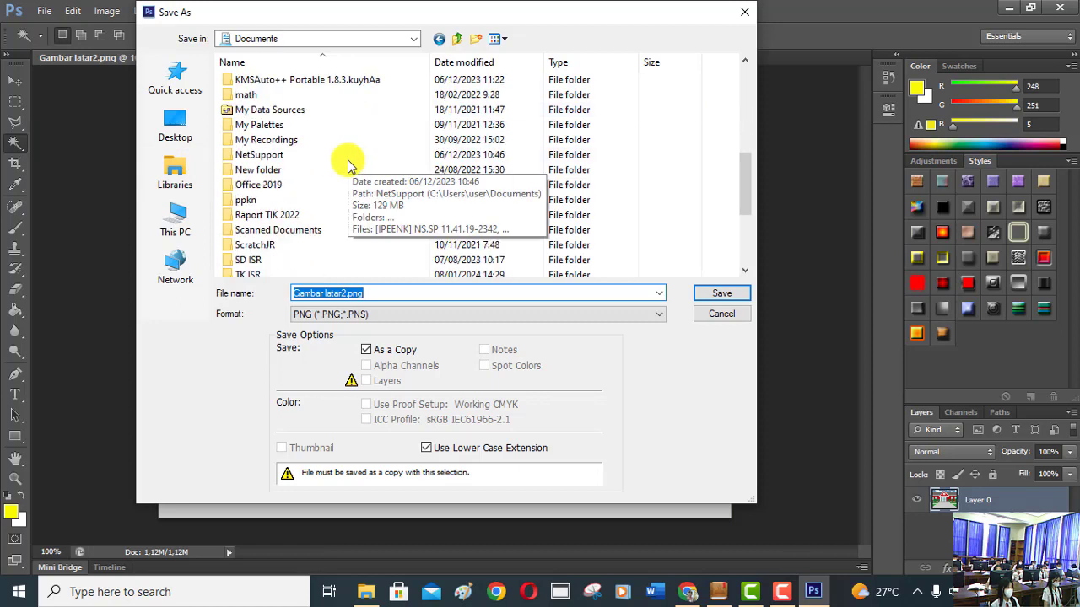
pyautogui.click(261, 260)
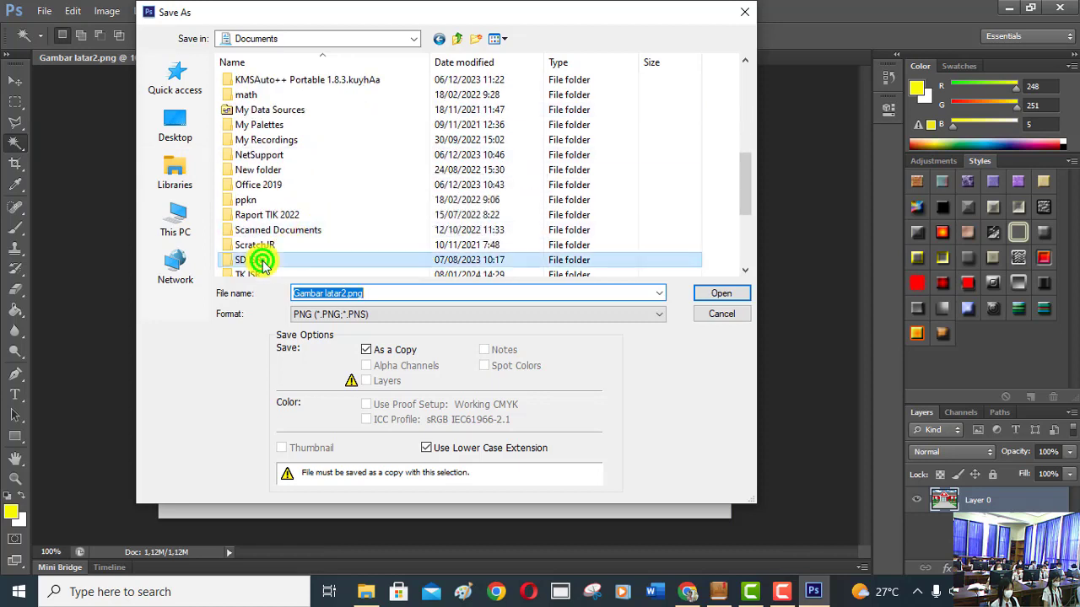
pyautogui.click(737, 297)
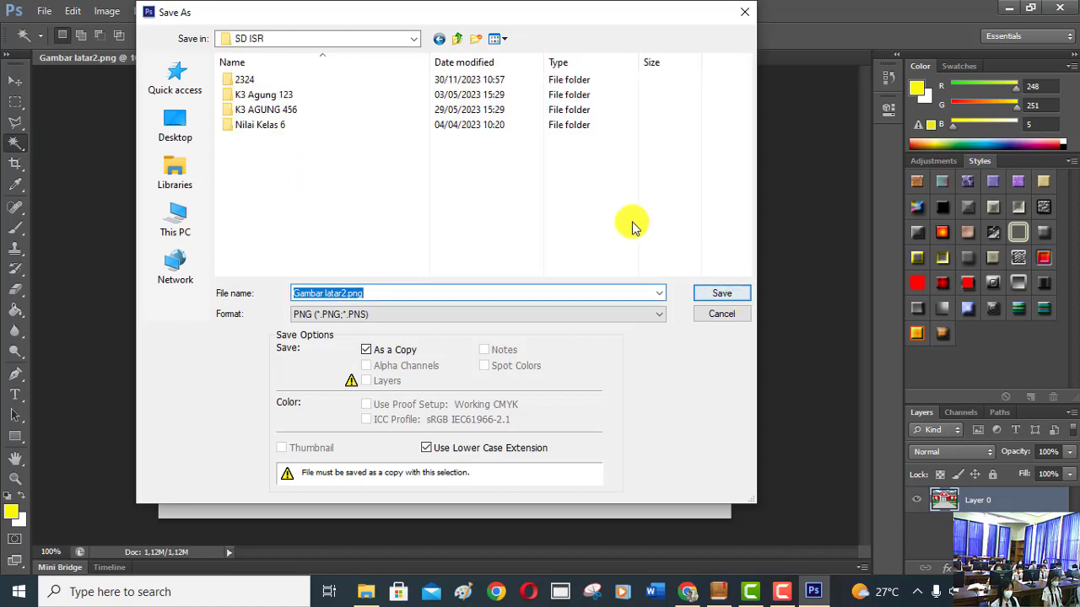
pyautogui.click(239, 81)
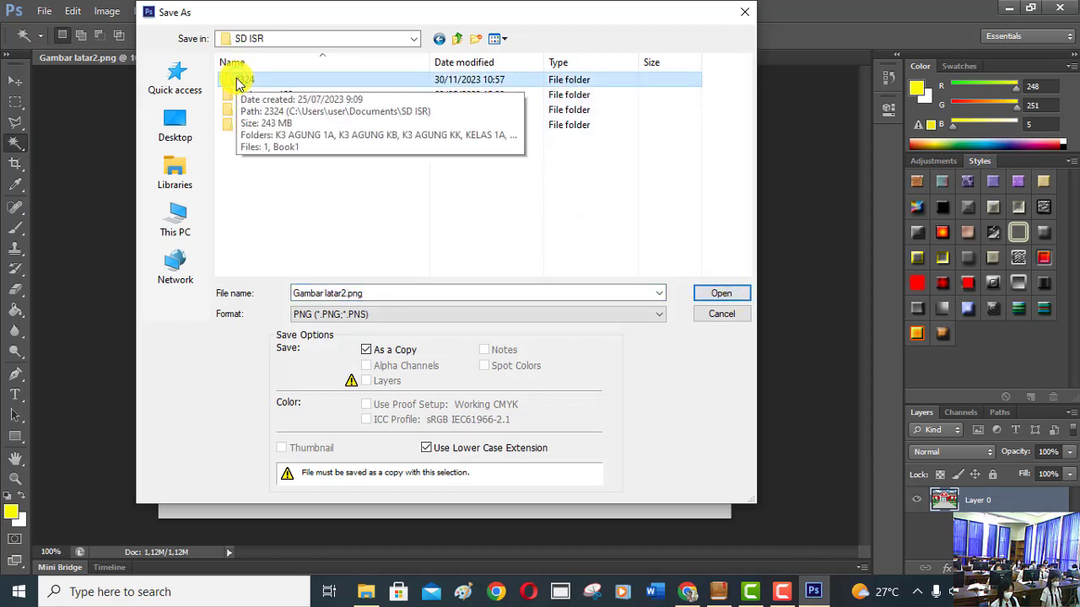
pyautogui.click(728, 292)
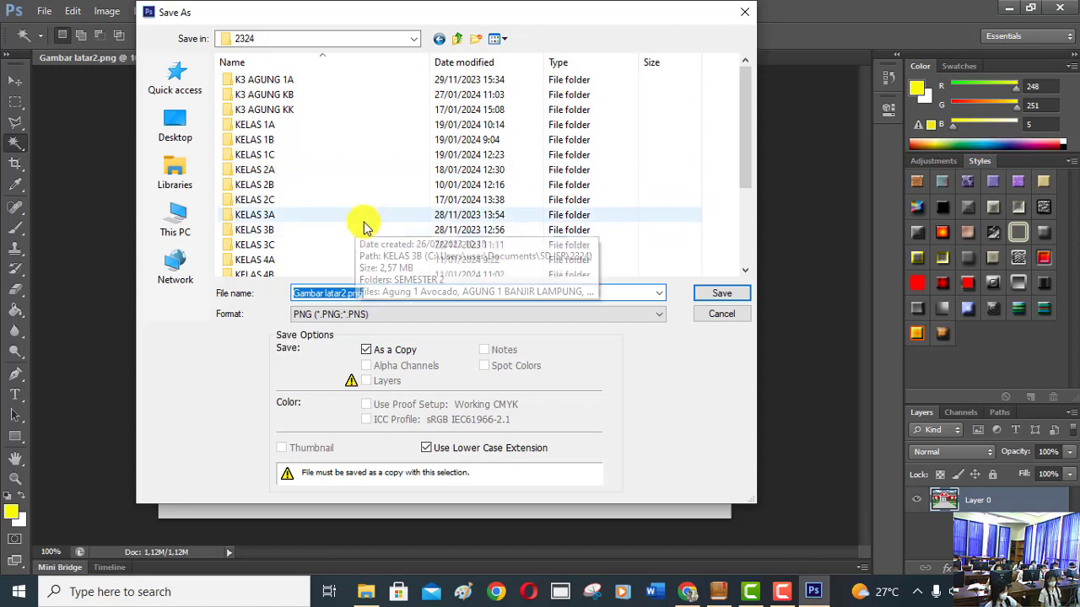
# Go into KELAS 6A and set SEMESTER 2 as the save folder.
pyautogui.scroll(-1, 363, 226)
pyautogui.scroll(-2, 362, 226)
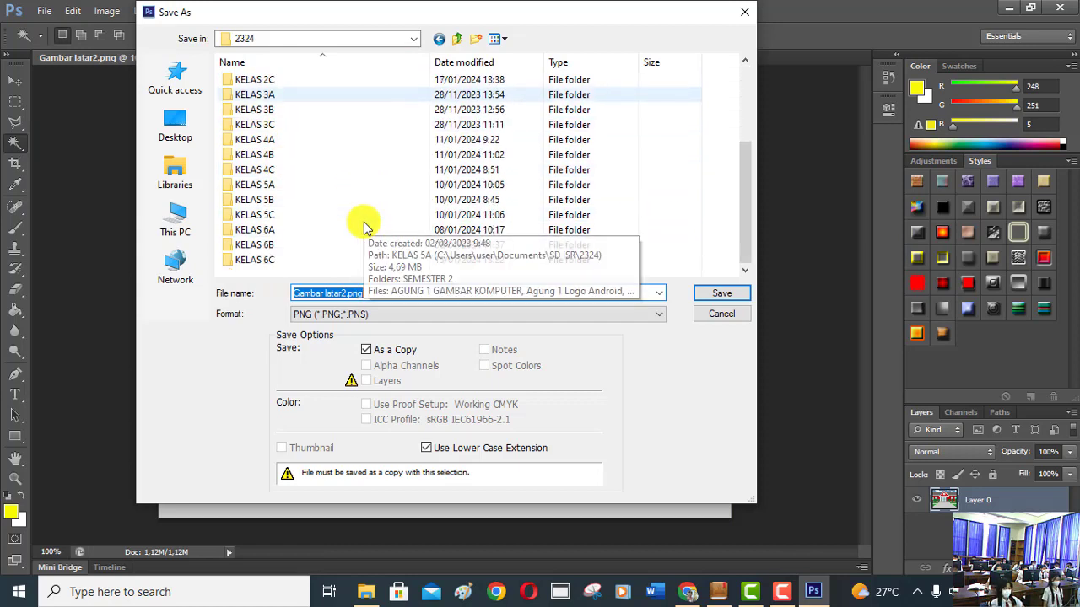
pyautogui.click(263, 228)
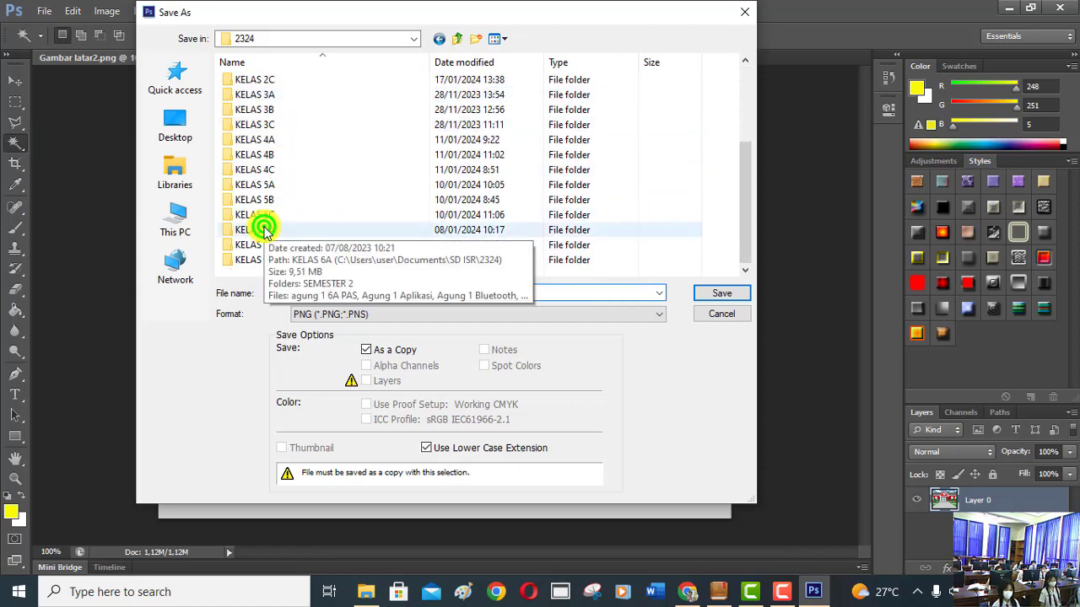
pyautogui.click(718, 300)
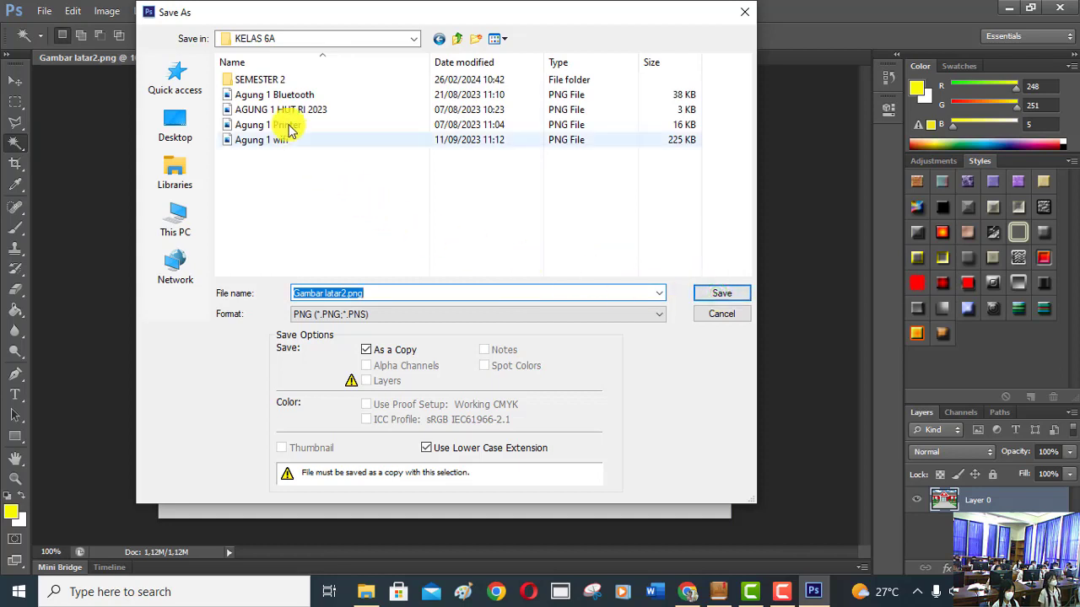
pyautogui.click(274, 80)
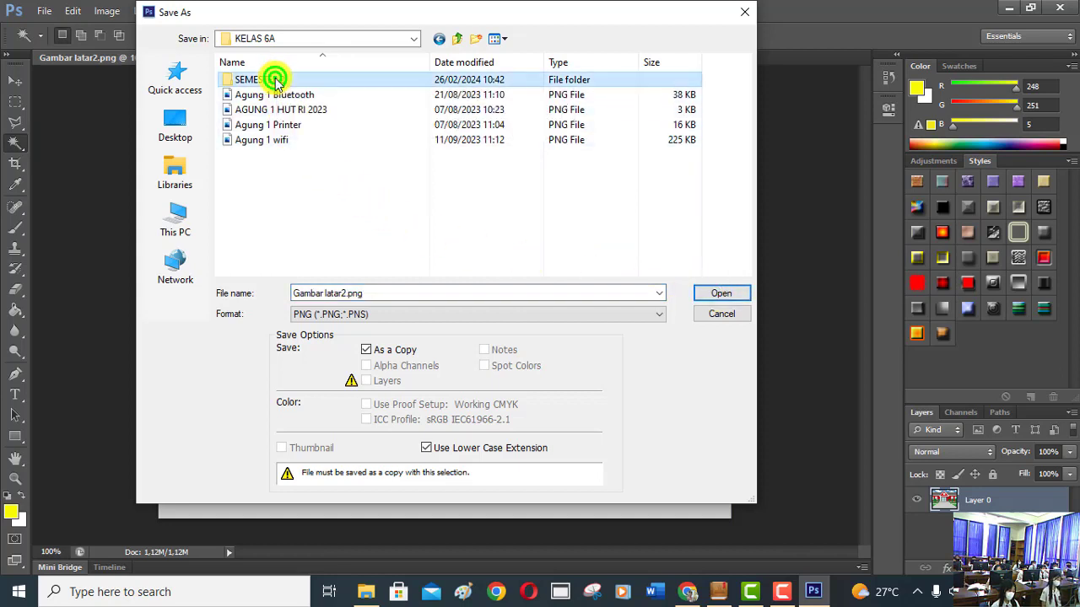
pyautogui.click(721, 293)
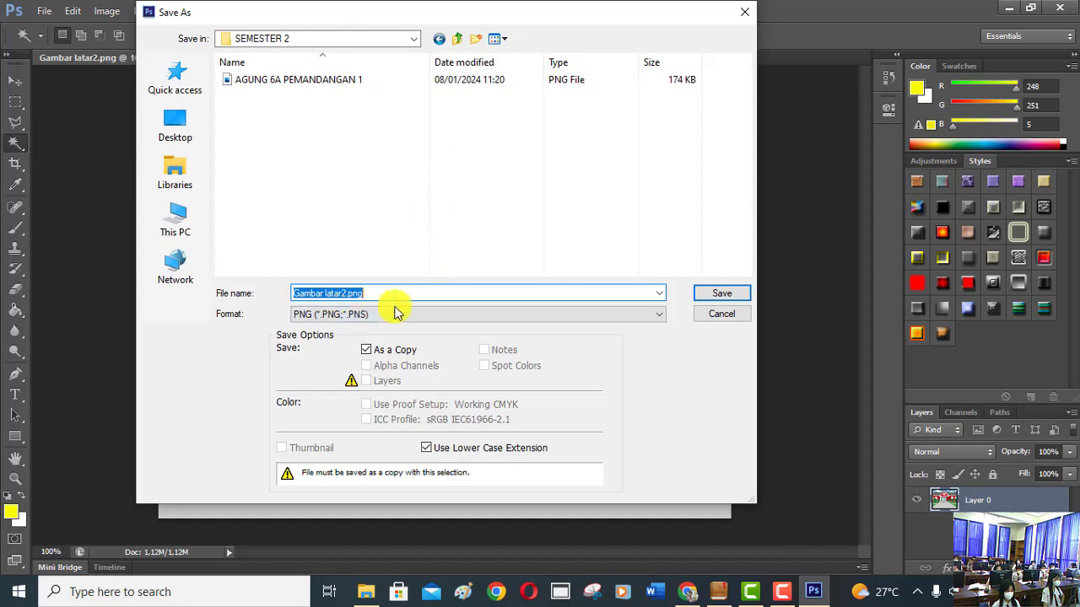
# Choose Photoshop (*.PSD) format and name the file Gambar latar2 plus the student's name and '6A 1'.
pyautogui.click(478, 321)
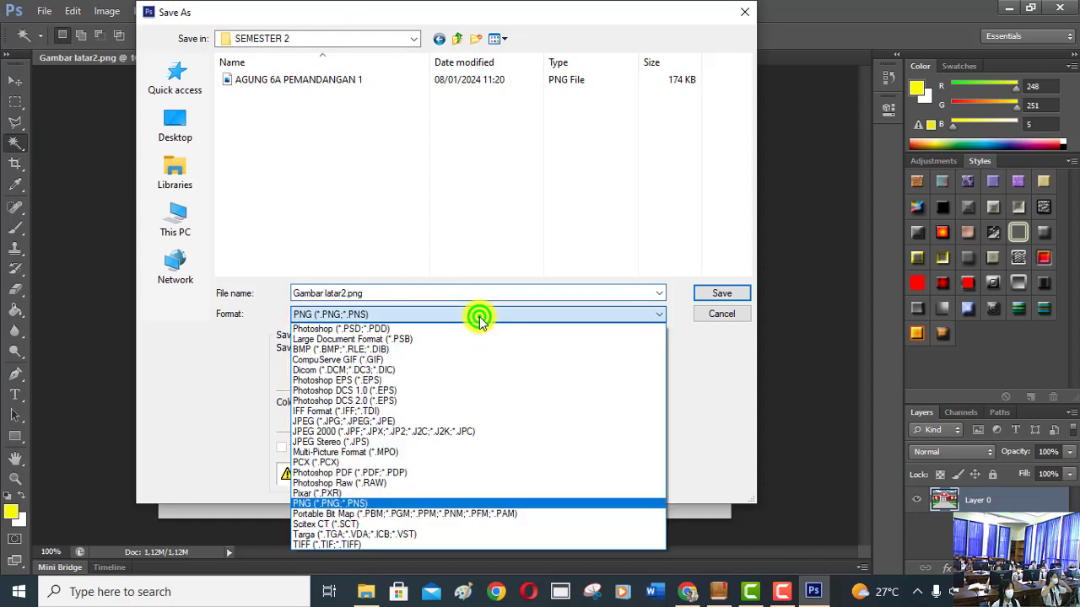
pyautogui.click(368, 329)
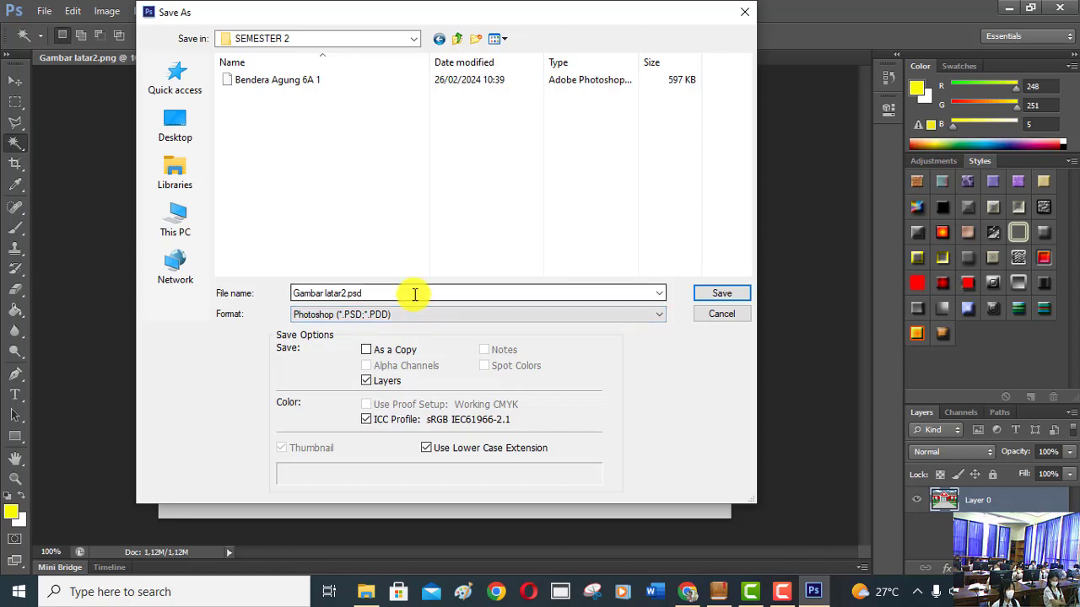
pyautogui.click(414, 293)
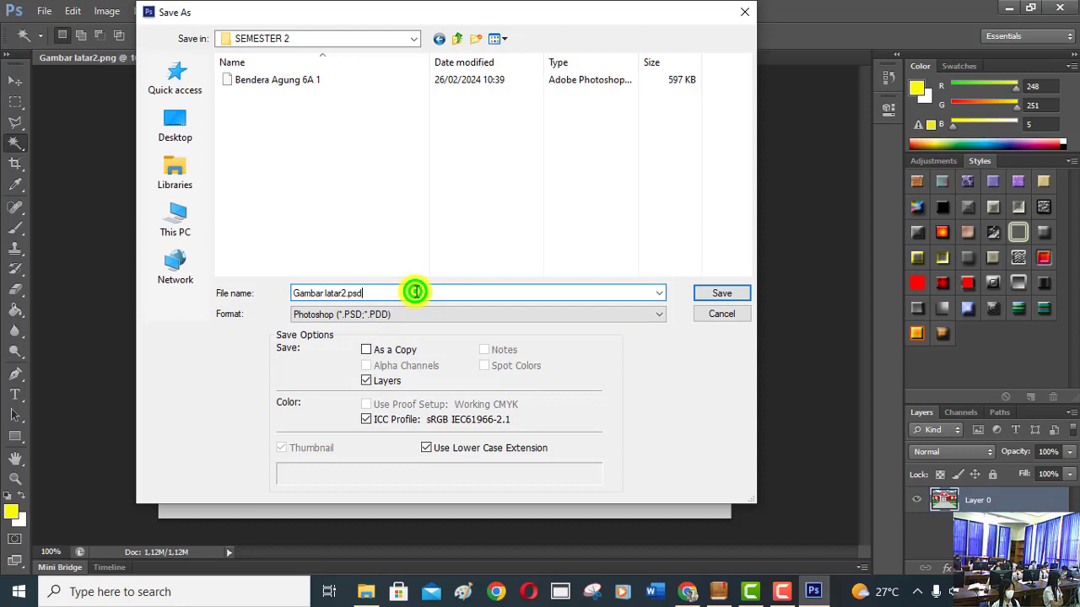
pyautogui.click(418, 291)
pyautogui.press('BackSpace')
pyautogui.press('BackSpace')
pyautogui.press('BackSpace')
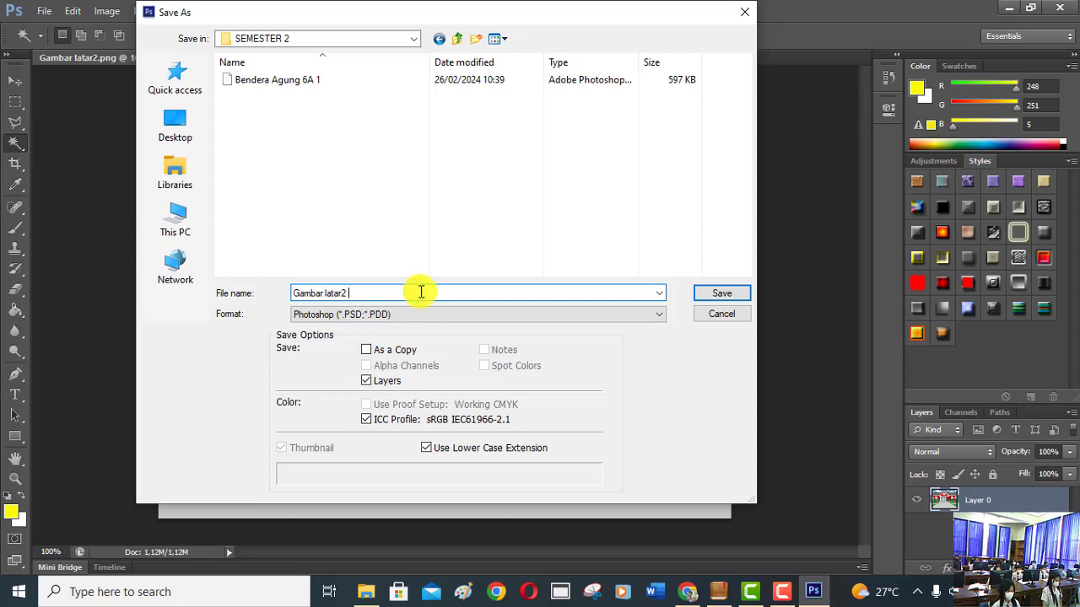
pyautogui.write('A')
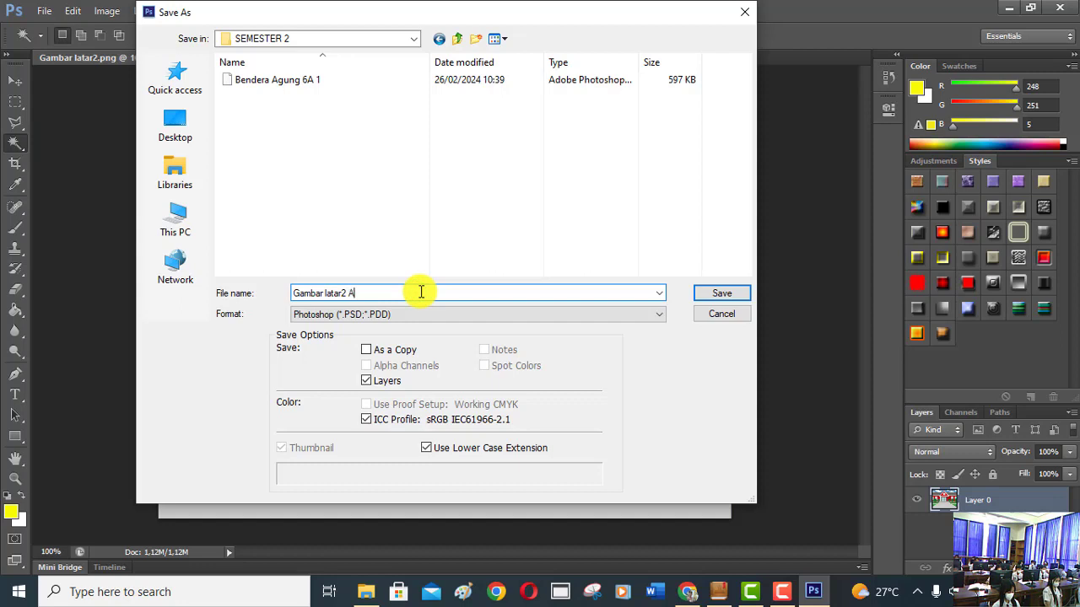
pyautogui.write('gung ')
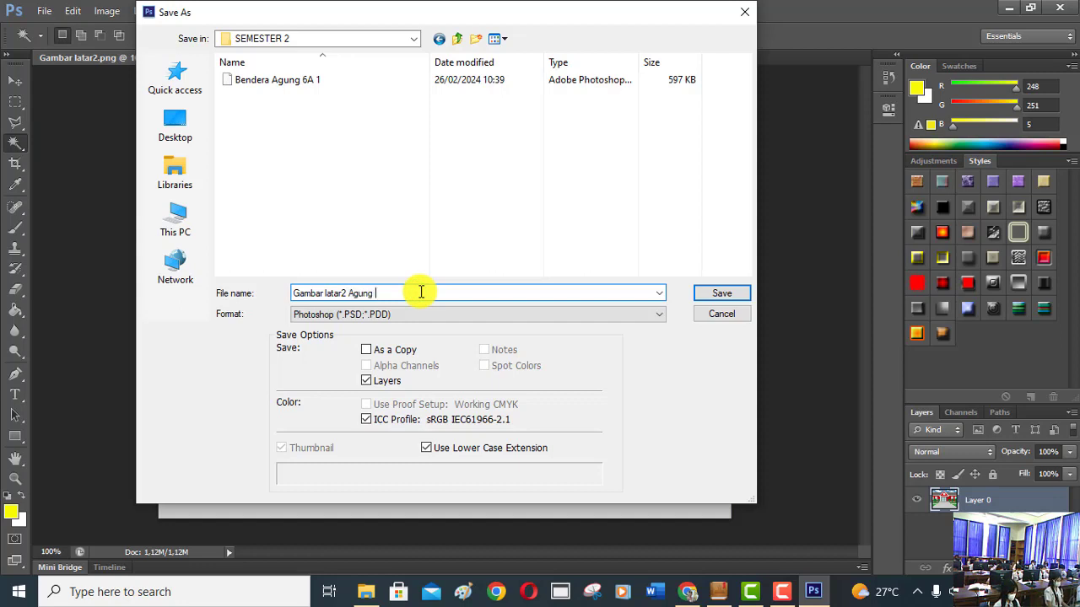
pyautogui.write('6A')
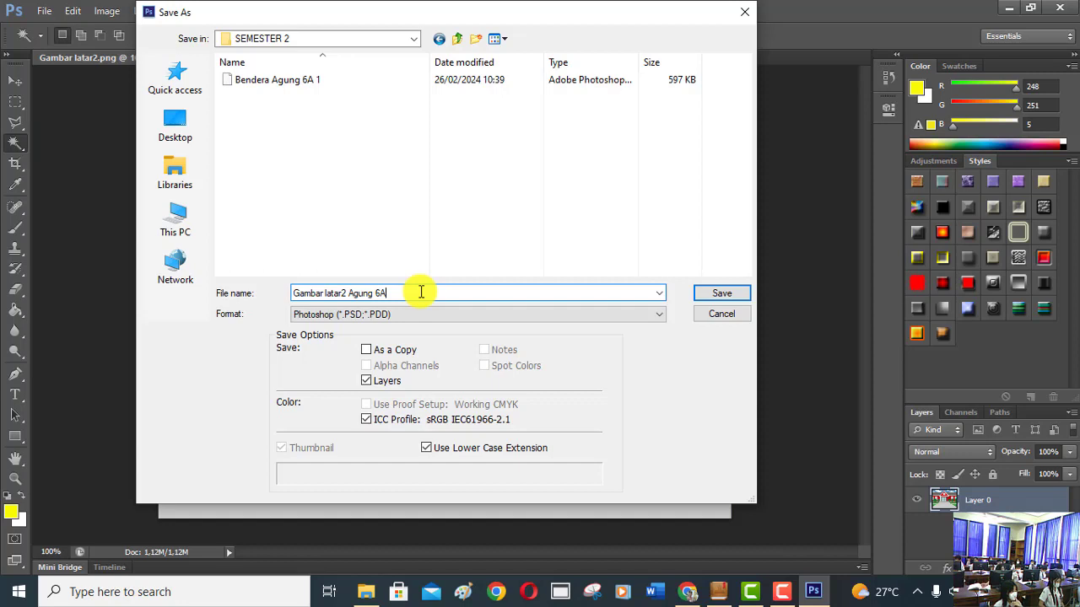
pyautogui.write('1')
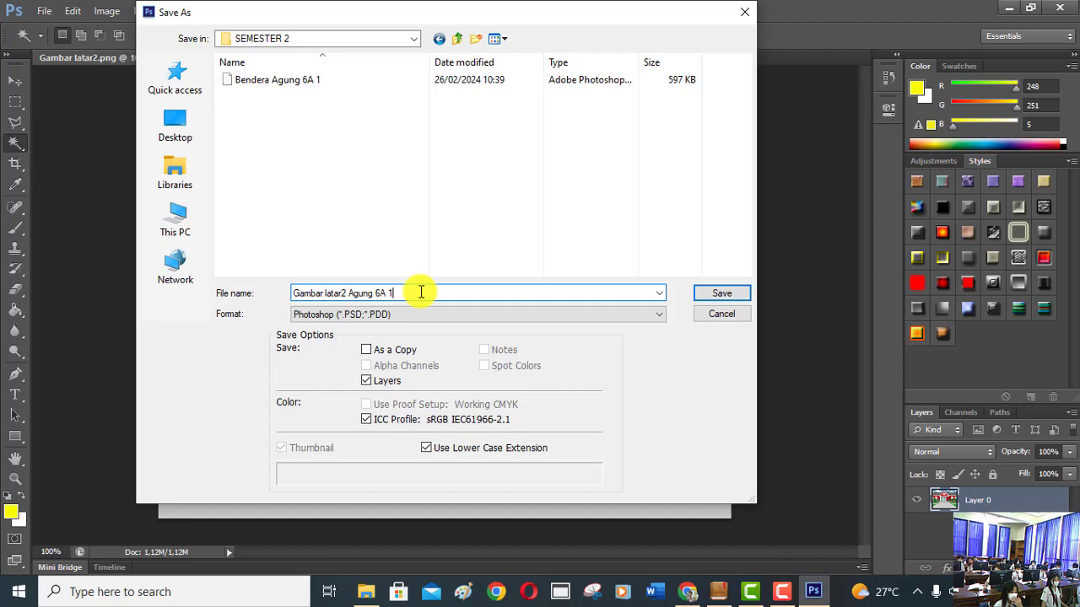
# Save the PSD in SEMESTER 2 under the new Gambar latar2 name.
pyautogui.click(735, 302)
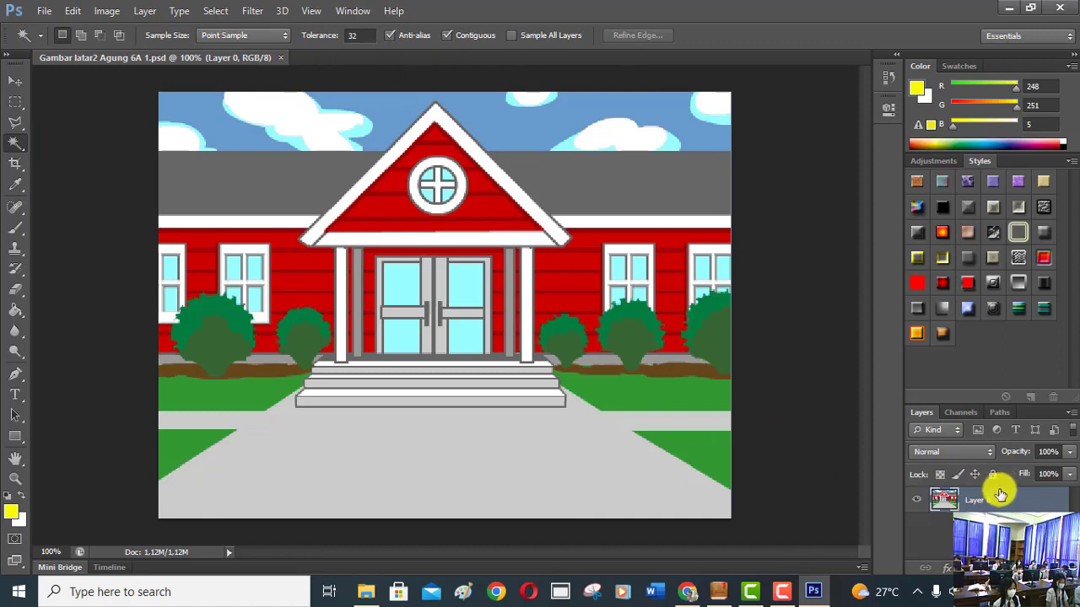
# Replace the Layer 0 name with 'Gambar latar'.
pyautogui.doubleClick(980, 500)
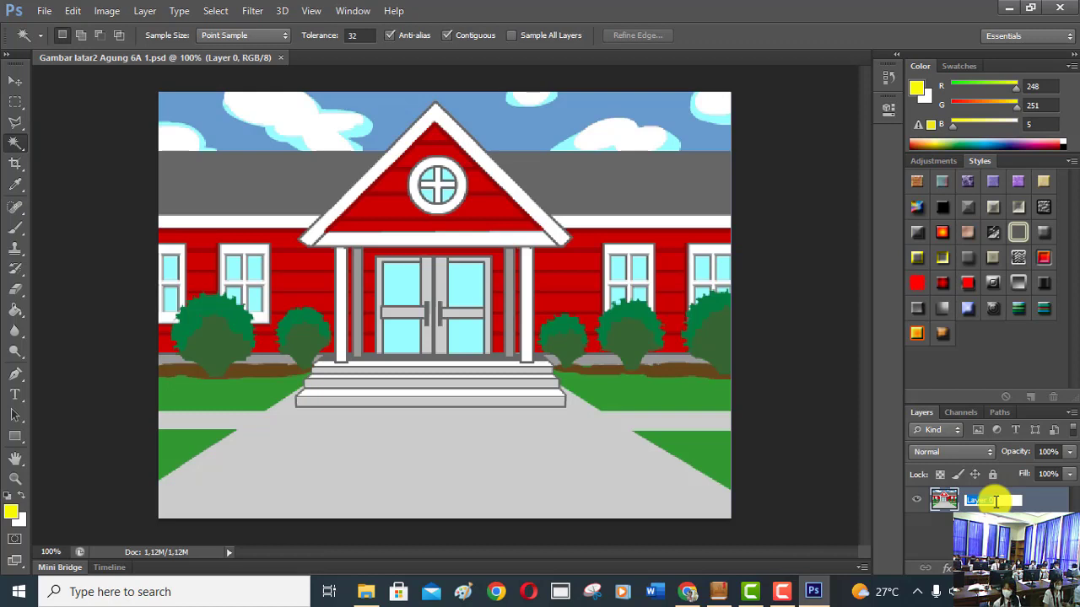
pyautogui.press('BackSpace')
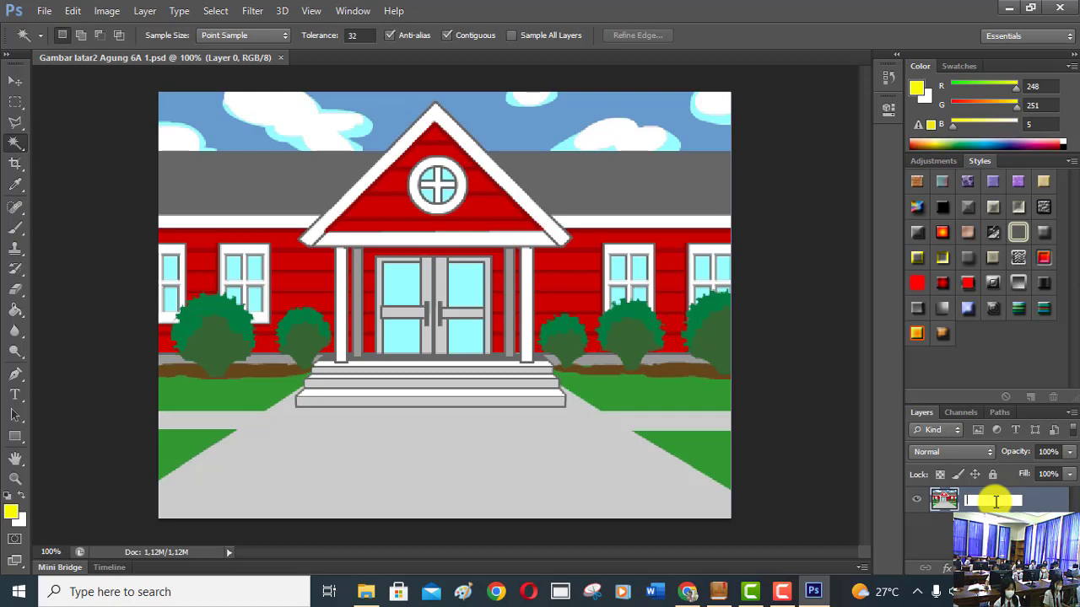
pyautogui.write('Gam')
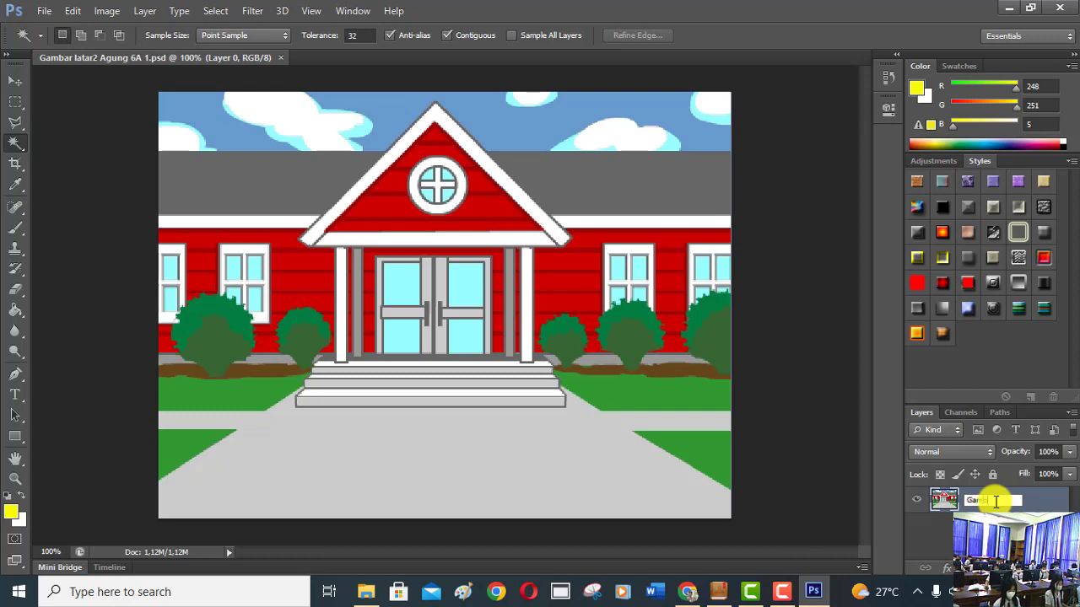
pyautogui.write('bar lata')
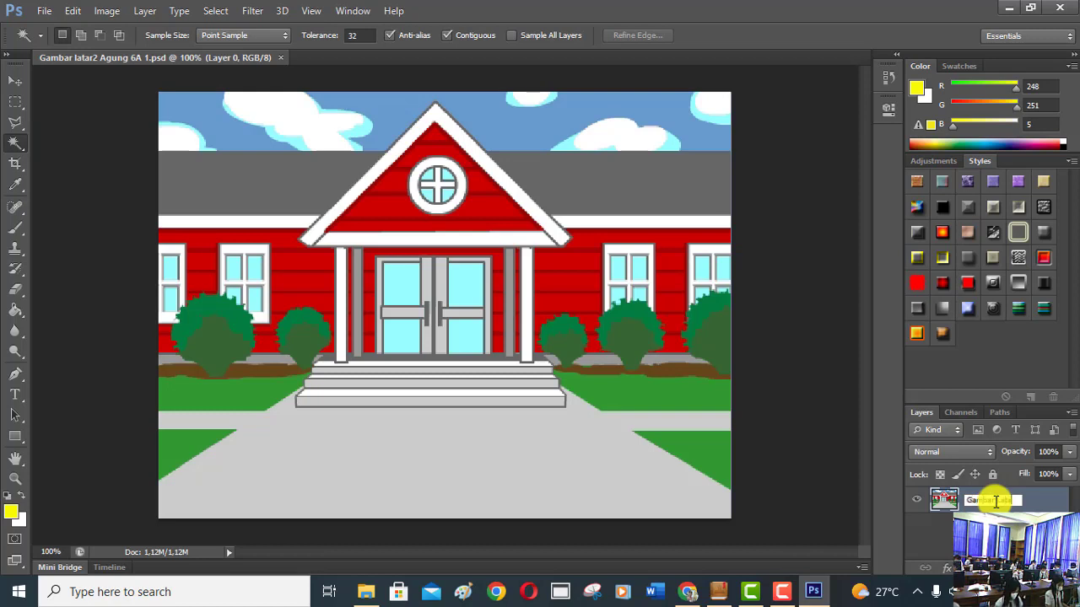
pyautogui.write('r')
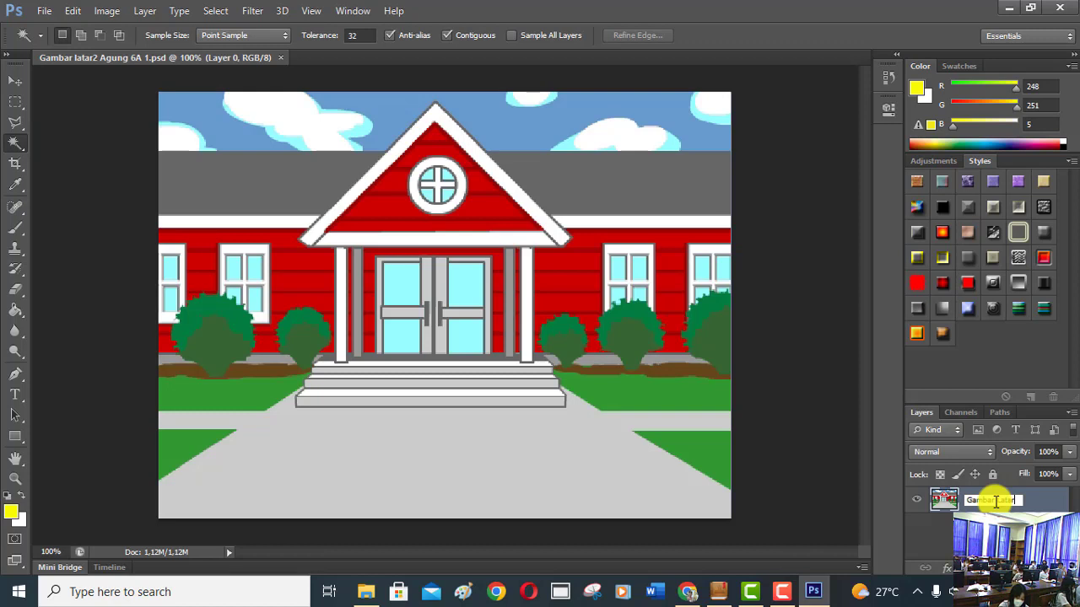
# Commit the layer name Gambar Latar and bring up the File > Open dialog.
pyautogui.press('Return')
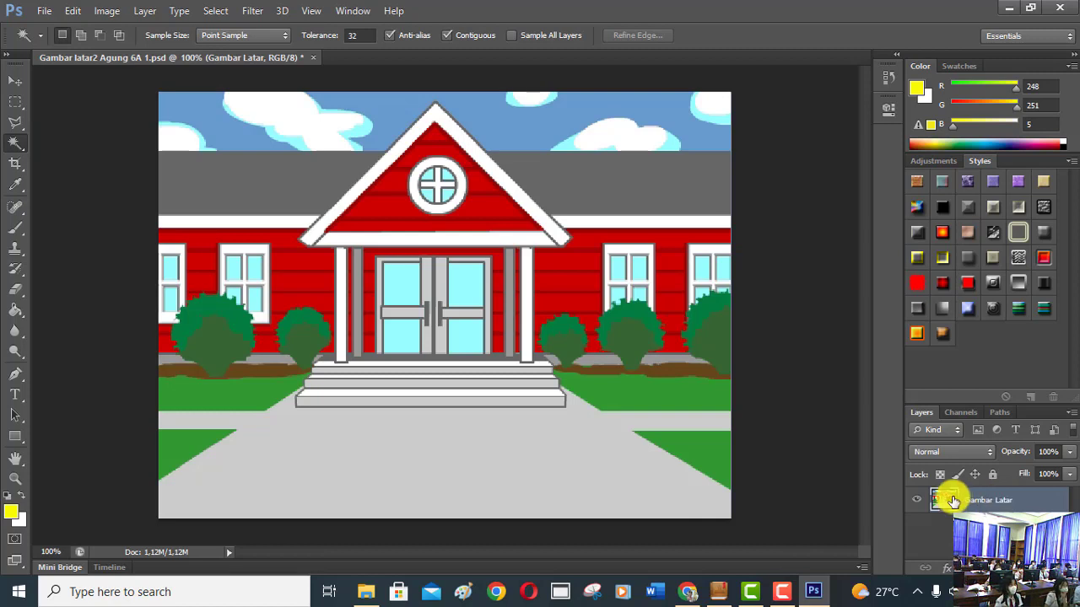
pyautogui.click(42, 11)
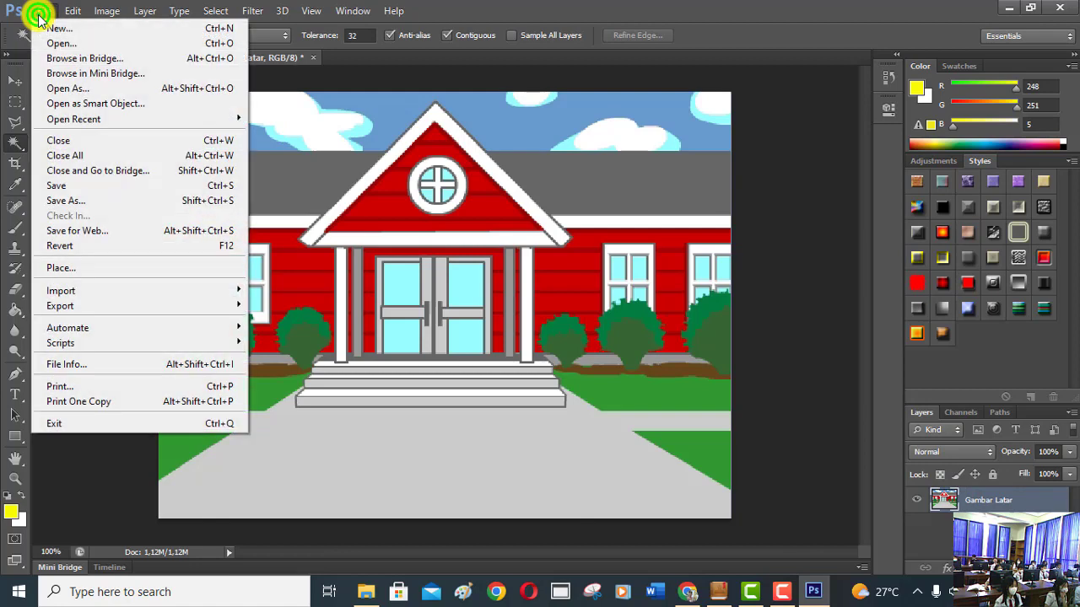
pyautogui.click(100, 48)
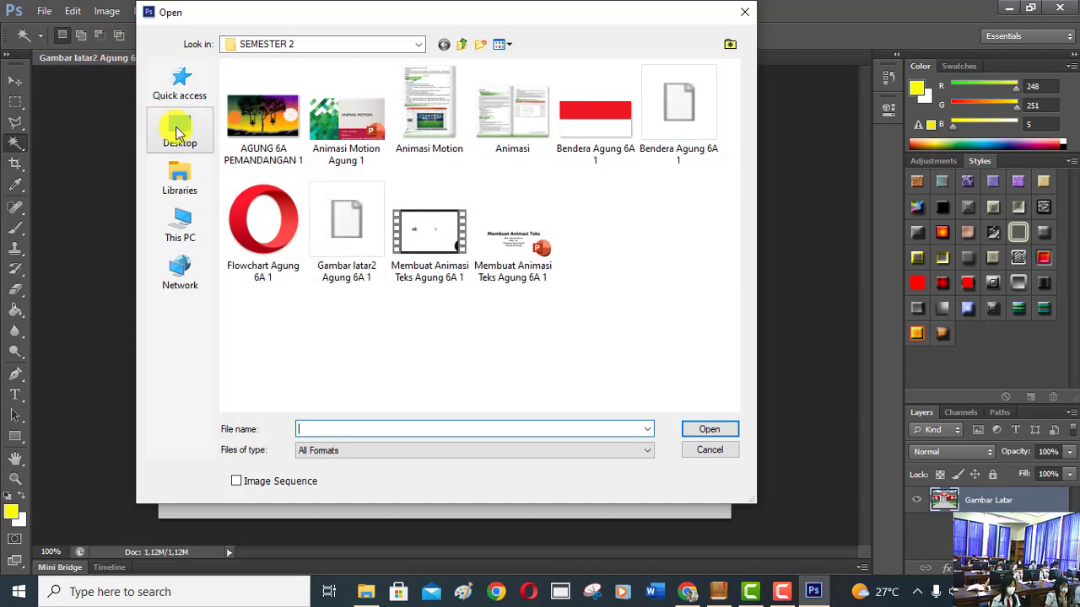
# Browse from the Desktop into File Gambar Informatika SD > Fase C.
pyautogui.click(176, 131)
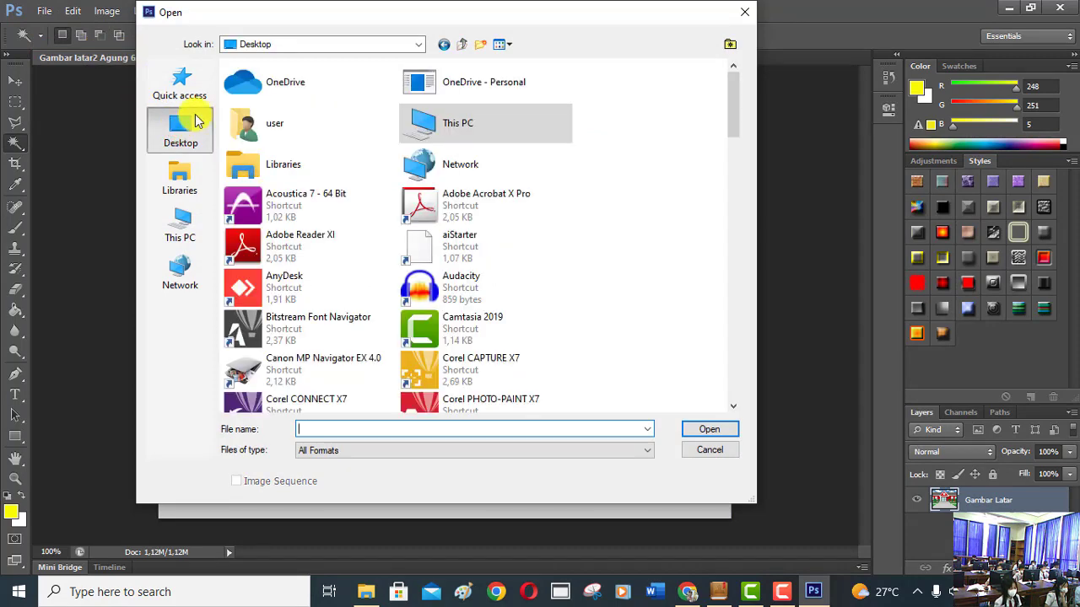
pyautogui.scroll(-5, 588, 179)
pyautogui.scroll(-5, 588, 180)
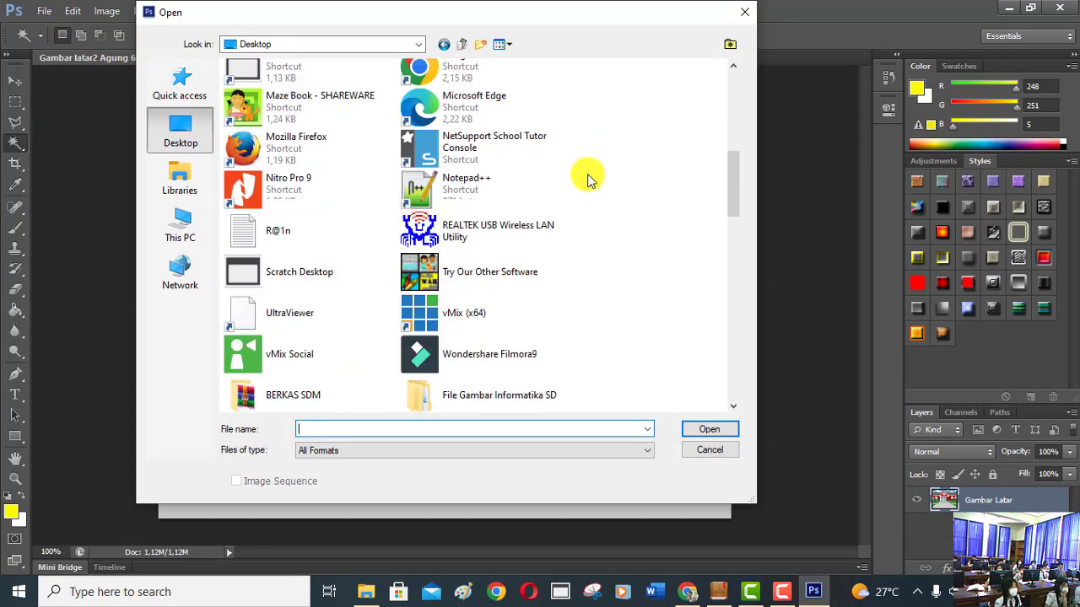
pyautogui.scroll(-5, 588, 180)
pyautogui.click(538, 190)
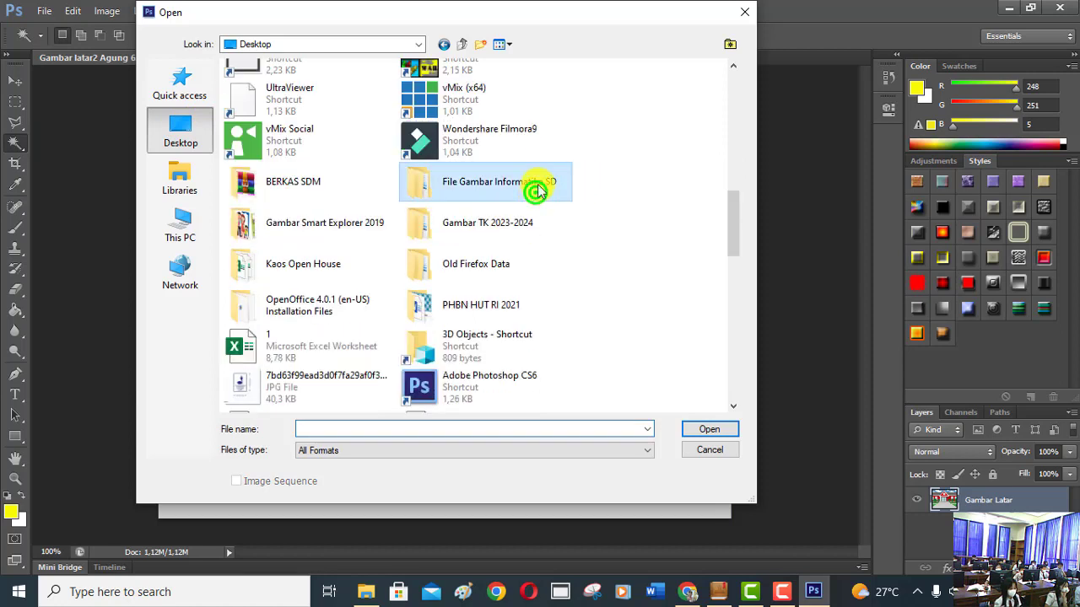
pyautogui.click(710, 430)
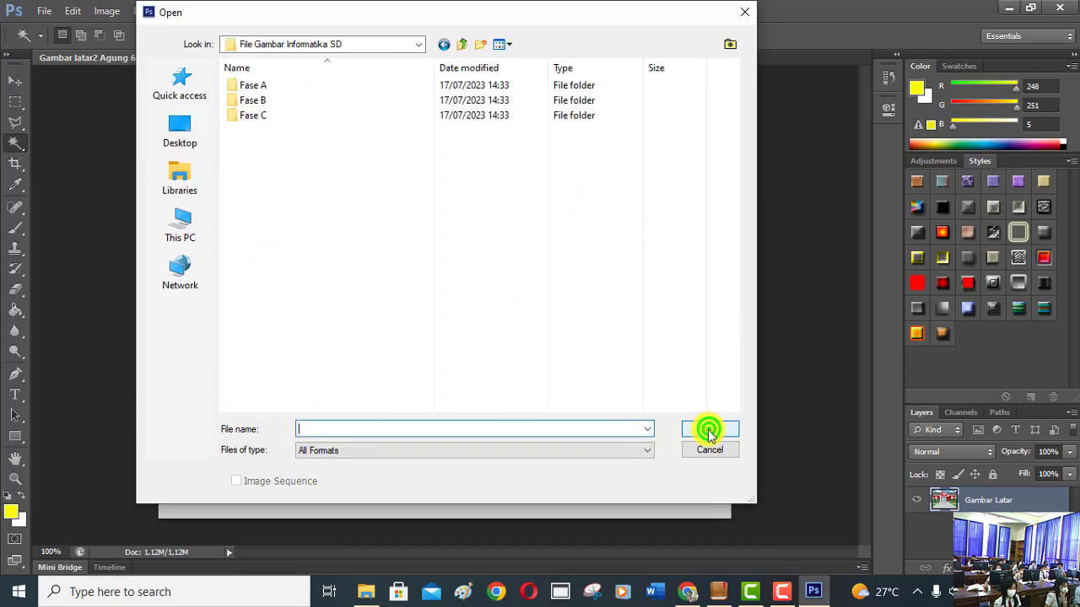
pyautogui.click(251, 116)
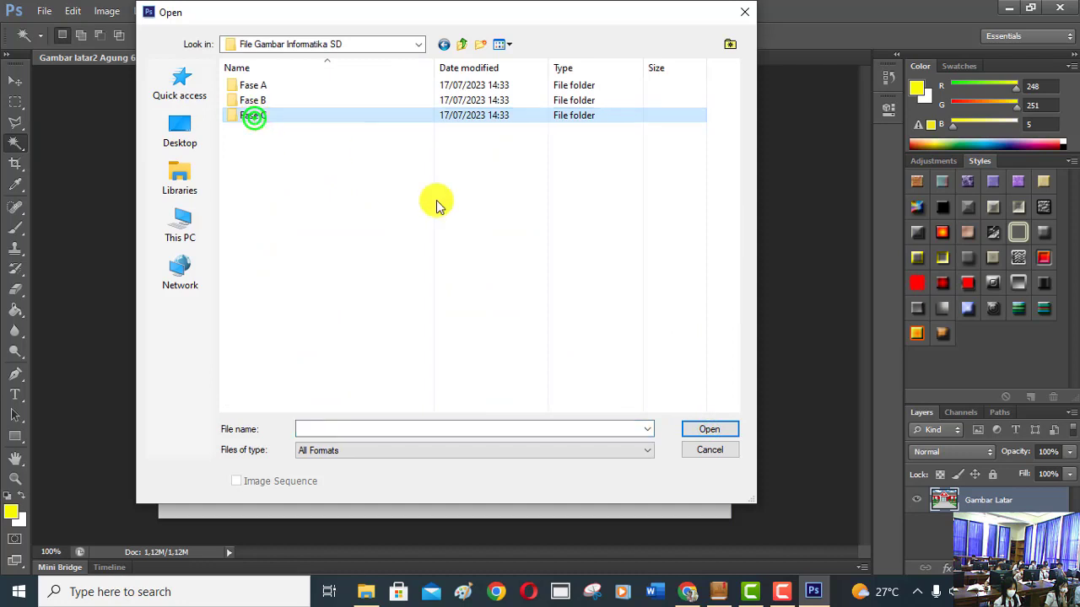
pyautogui.click(726, 430)
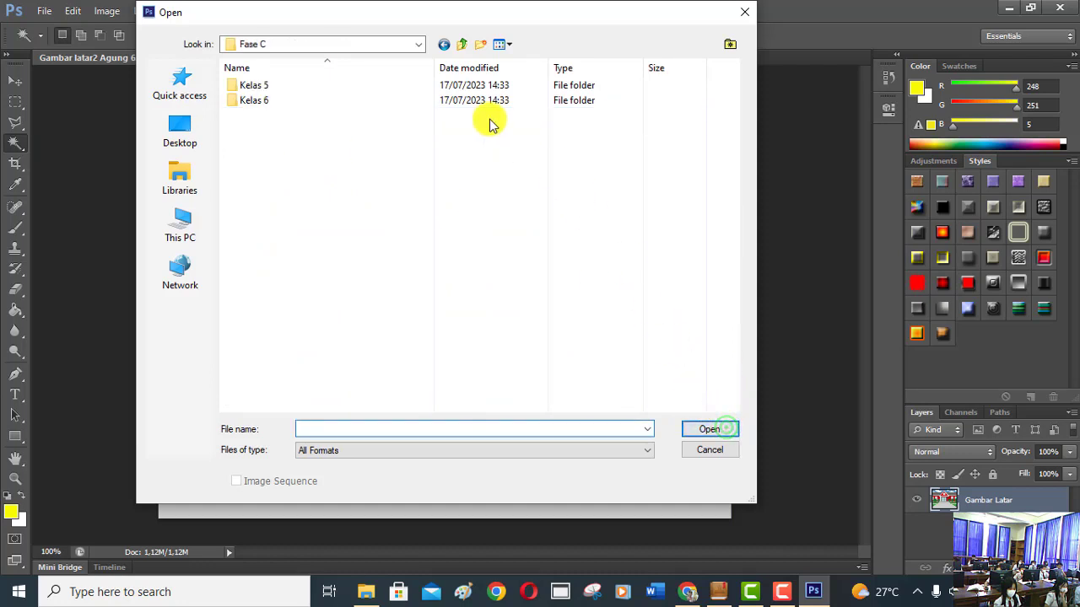
# Go into Kelas 6 > TIK and open gambar mobil as a new document.
pyautogui.click(264, 101)
pyautogui.click(716, 432)
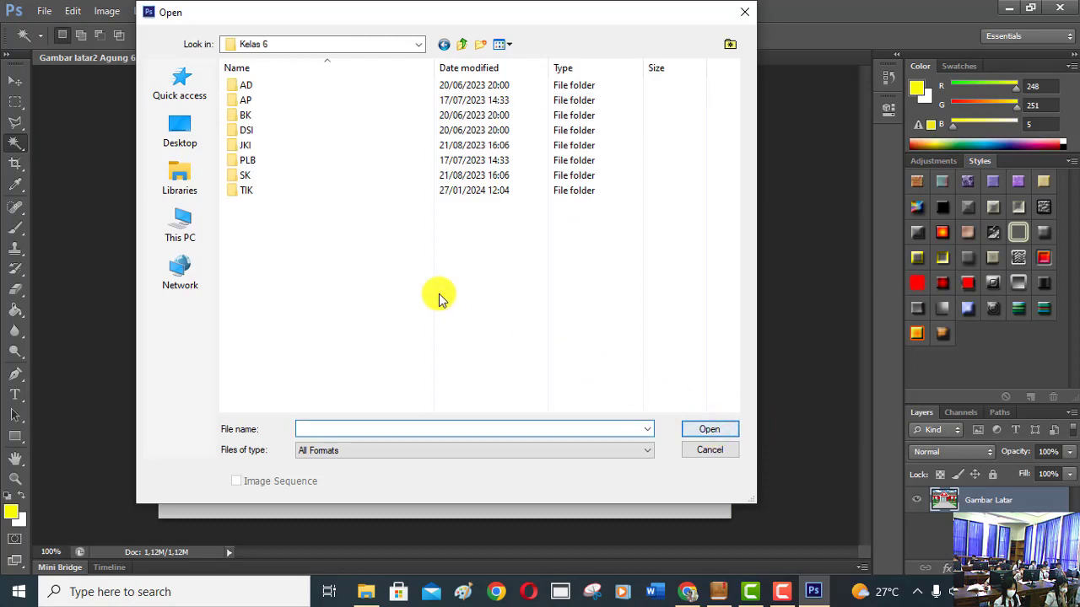
pyautogui.click(244, 194)
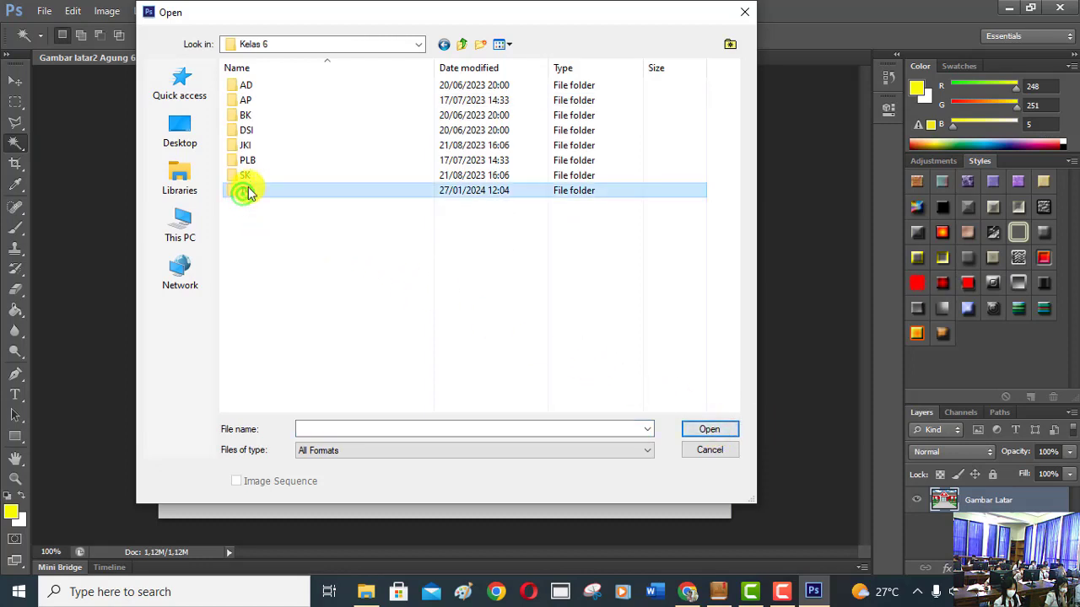
pyautogui.click(709, 426)
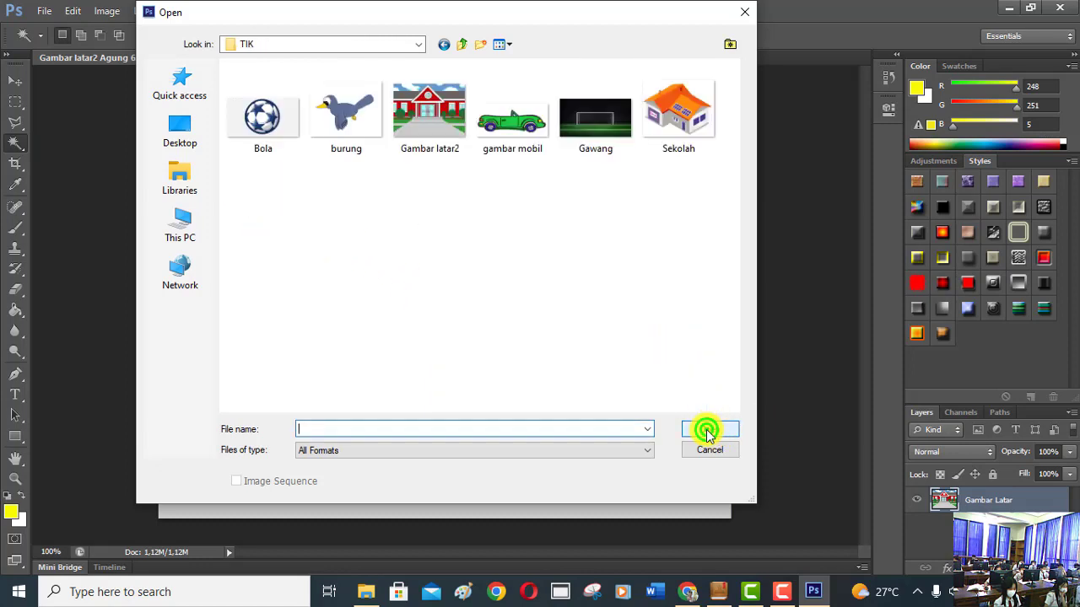
pyautogui.click(519, 138)
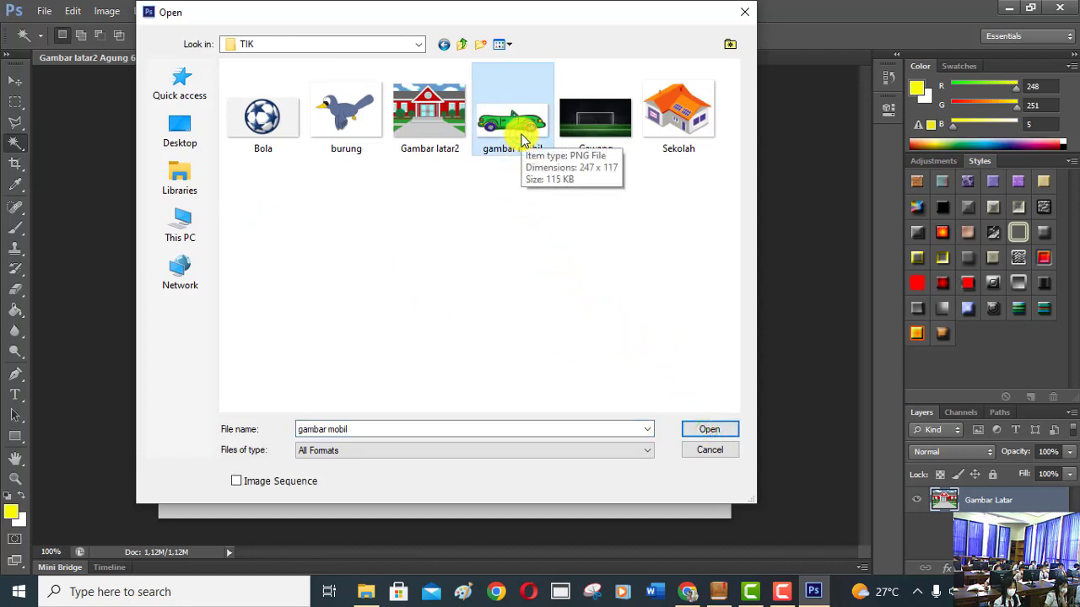
pyautogui.click(727, 429)
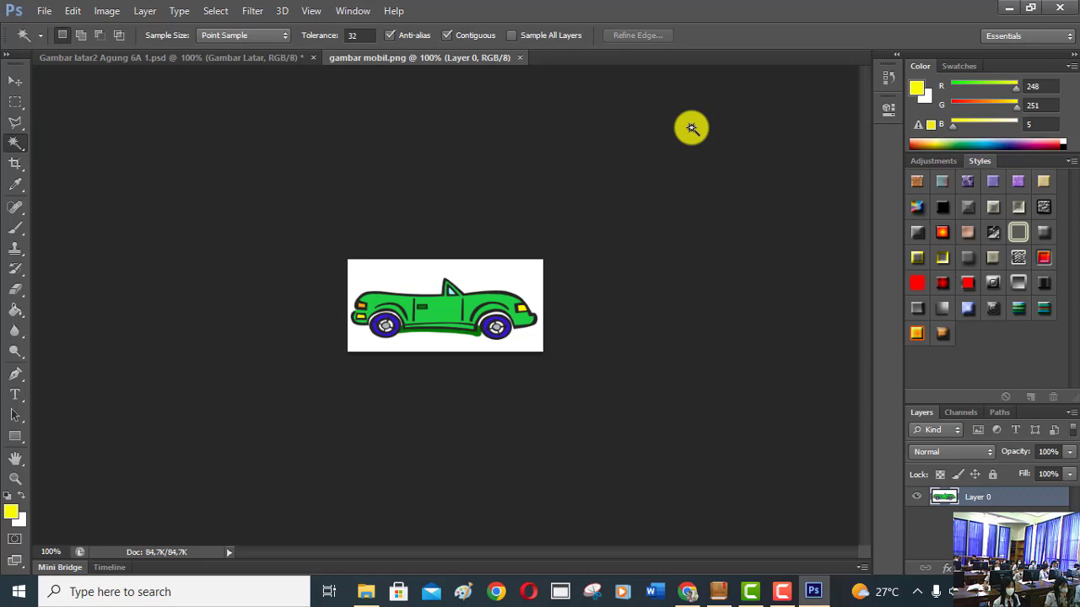
# Switch repeatedly between the Gambar latar2 and gambar mobil.png tabs, ending on the car.
pyautogui.click(187, 60)
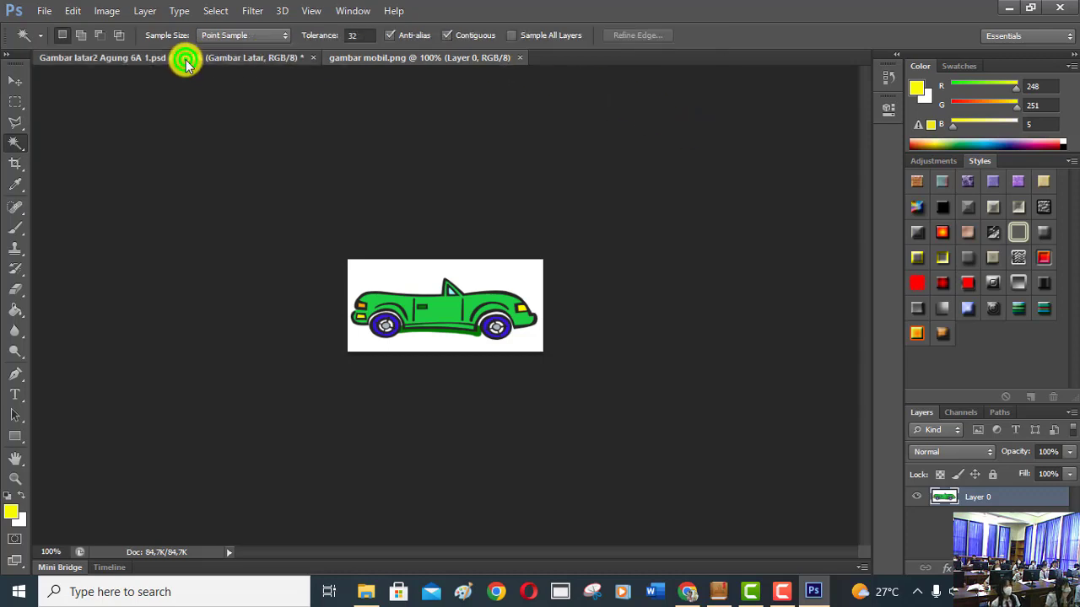
pyautogui.click(393, 61)
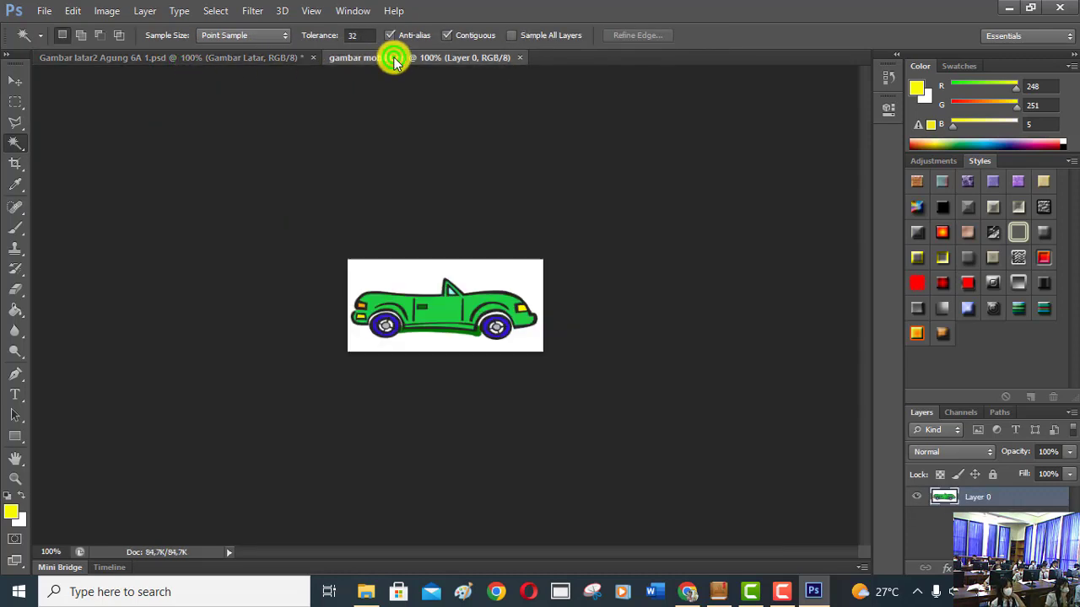
pyautogui.click(186, 61)
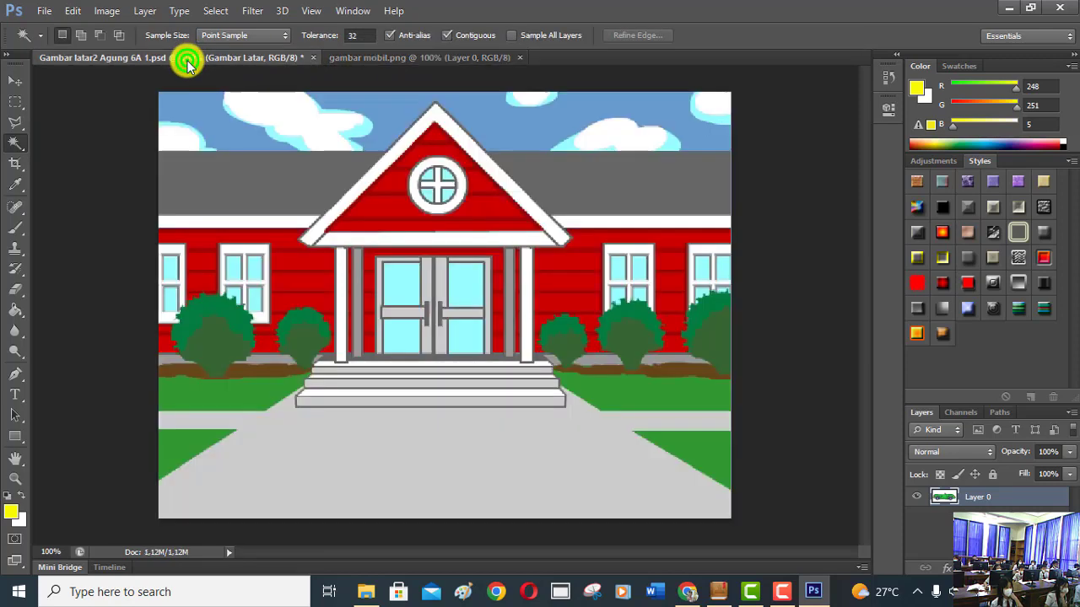
pyautogui.click(410, 60)
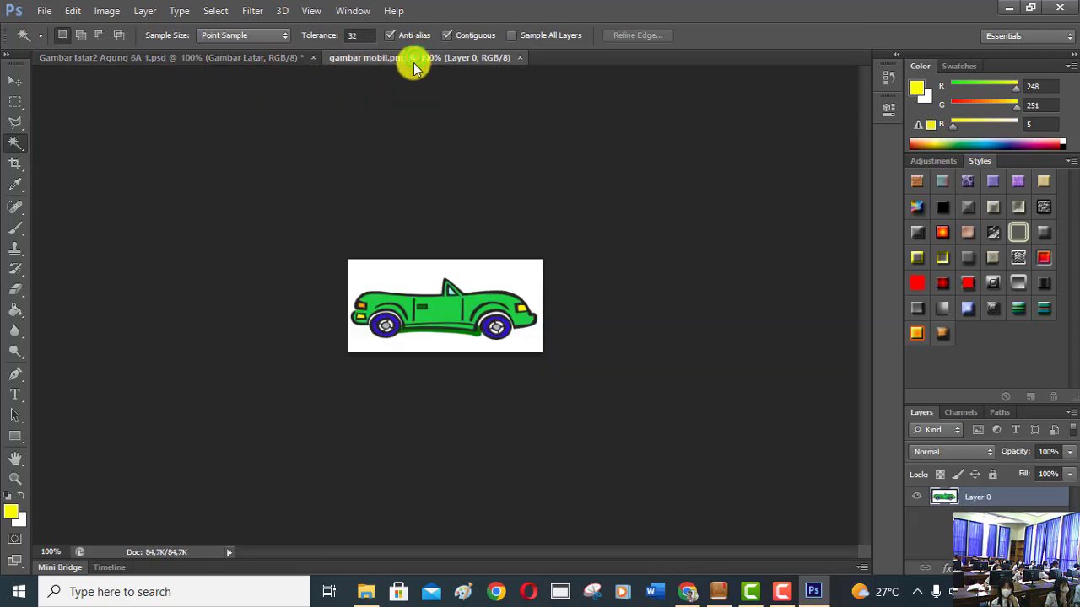
pyautogui.click(197, 58)
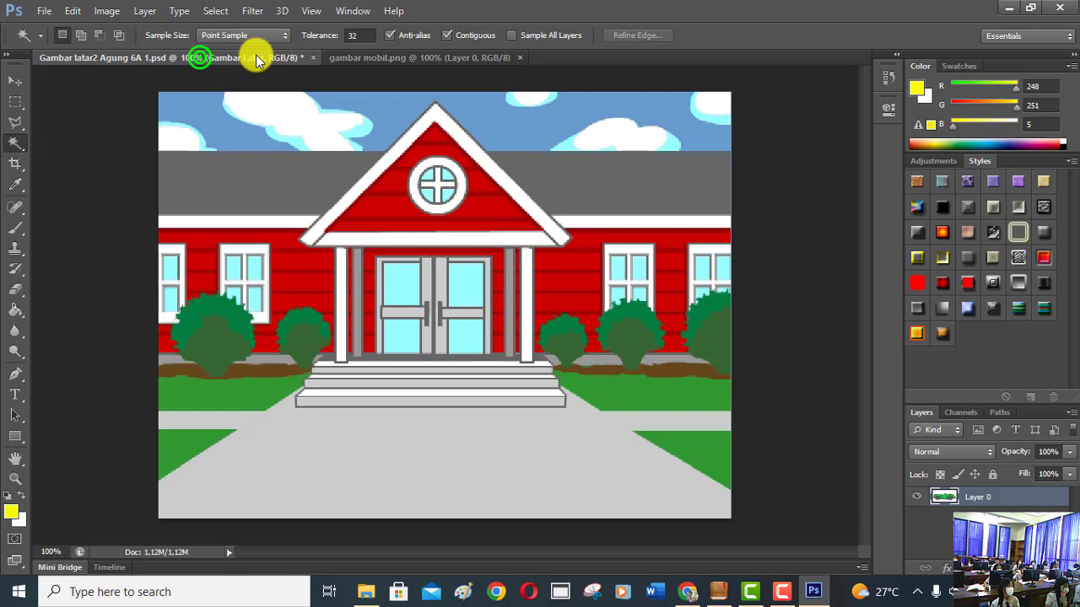
pyautogui.click(403, 59)
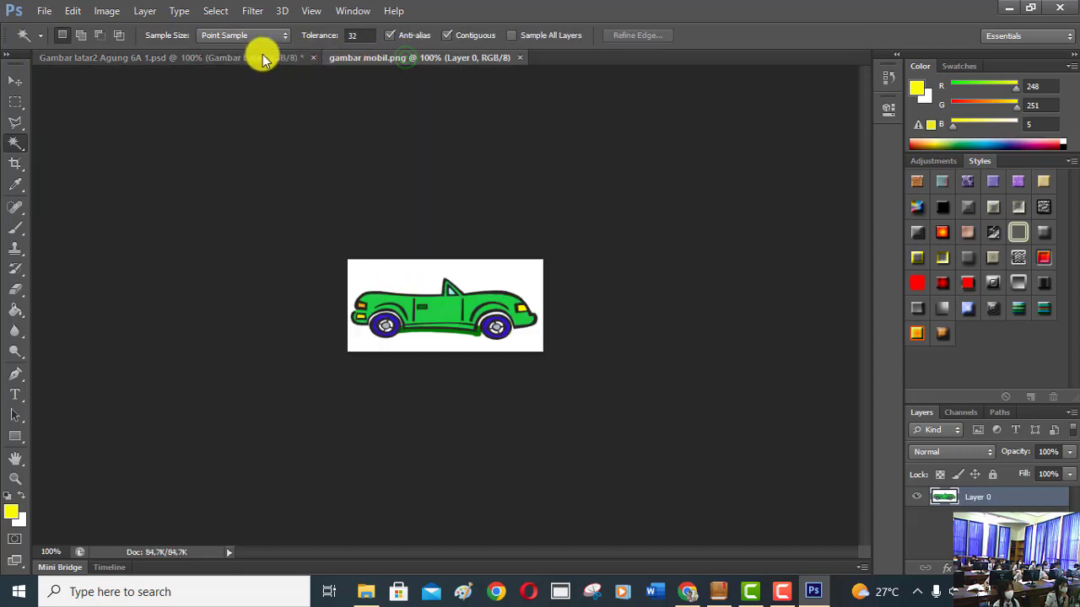
pyautogui.click(205, 56)
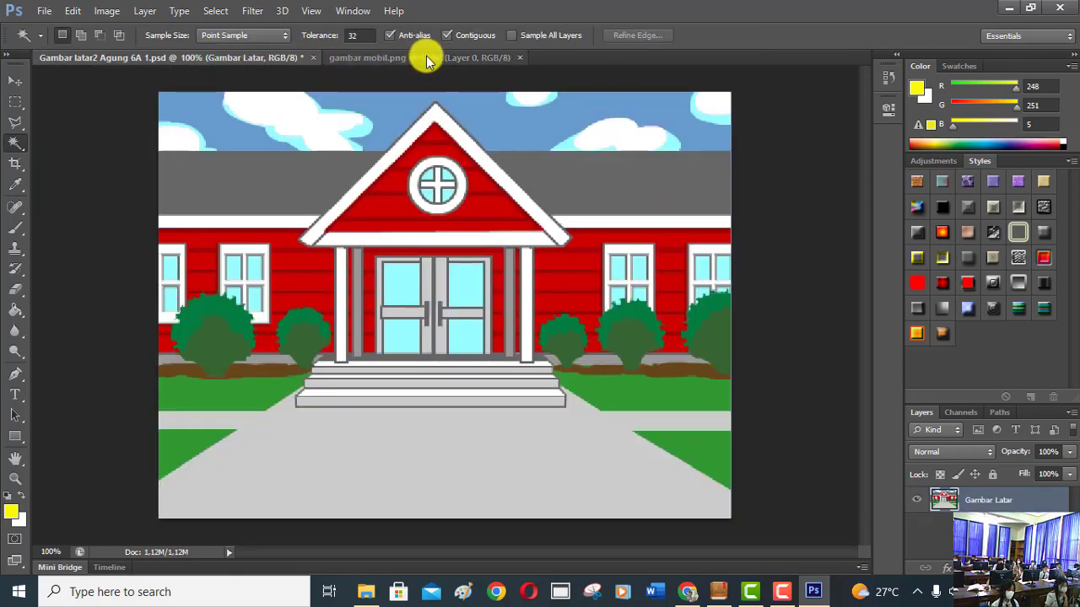
pyautogui.click(426, 59)
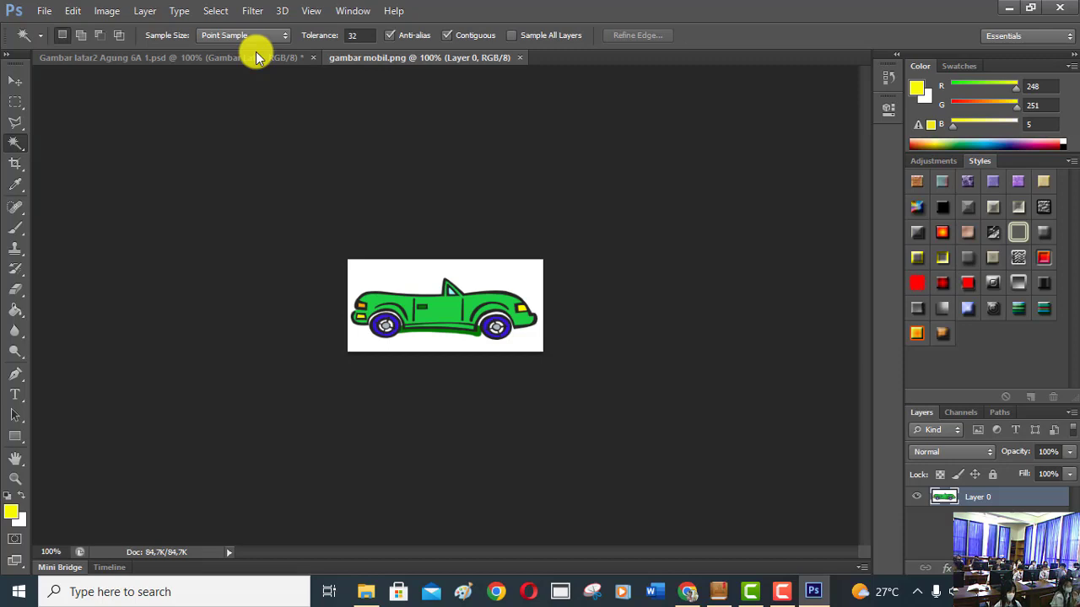
# Activate the Move tool on the car picture with Show Transform Controls turned on.
pyautogui.click(361, 61)
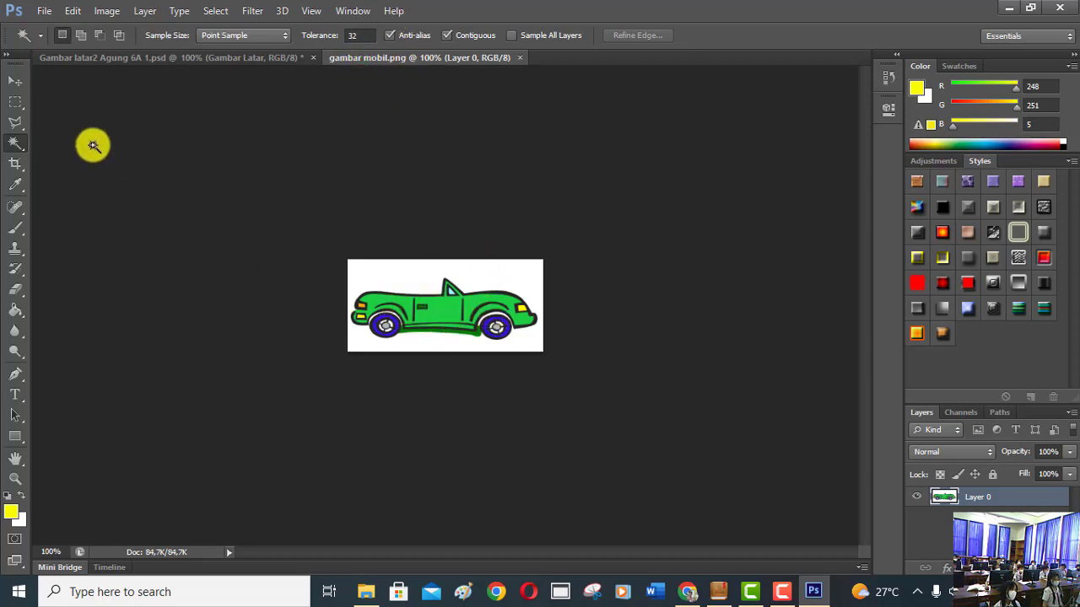
pyautogui.click(19, 84)
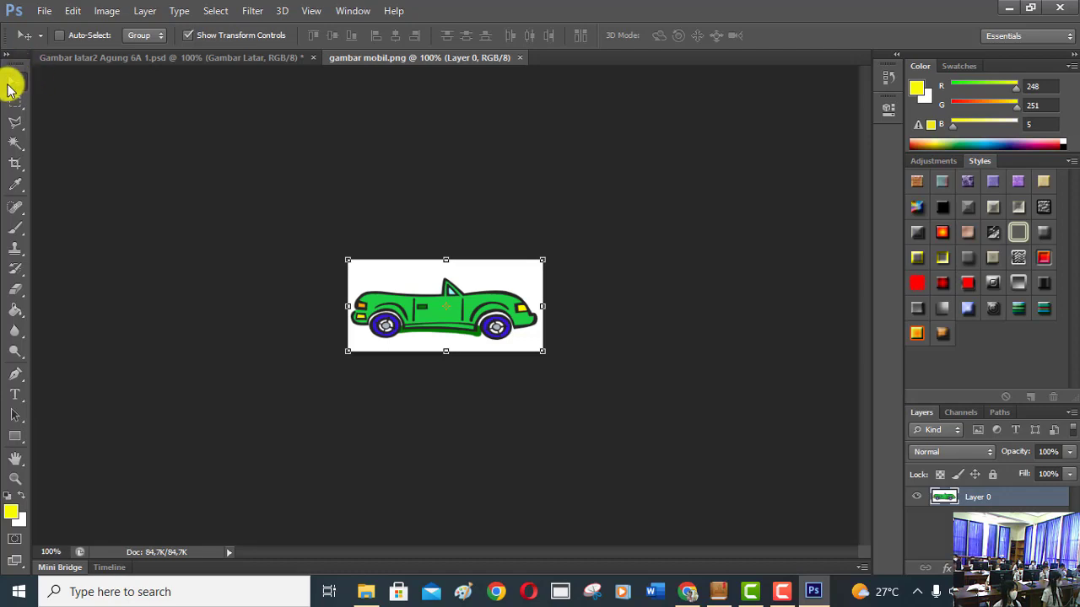
pyautogui.click(187, 35)
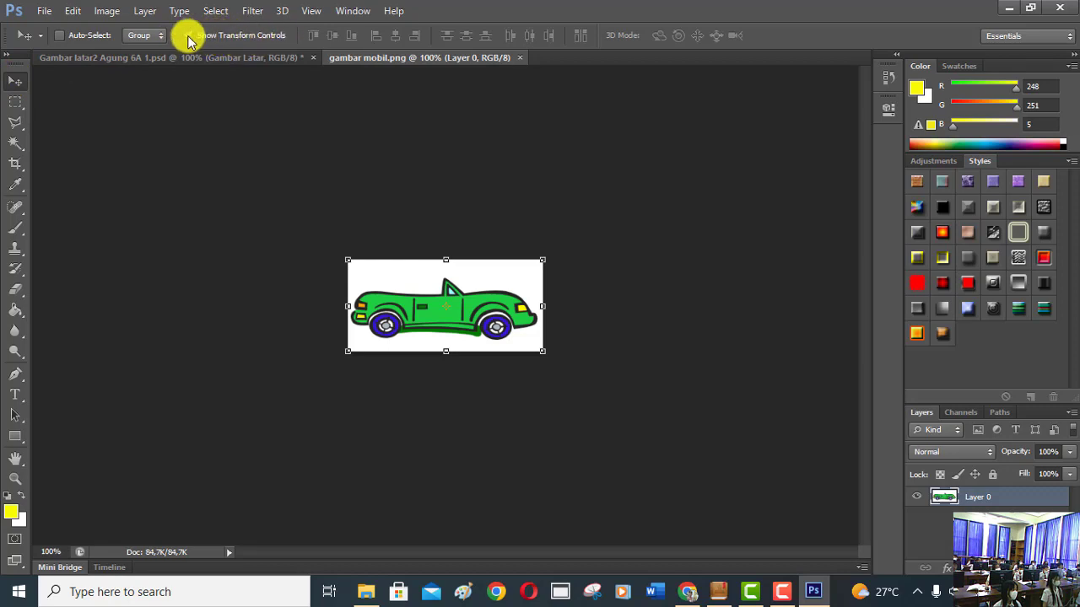
pyautogui.click(187, 36)
pyautogui.click(188, 35)
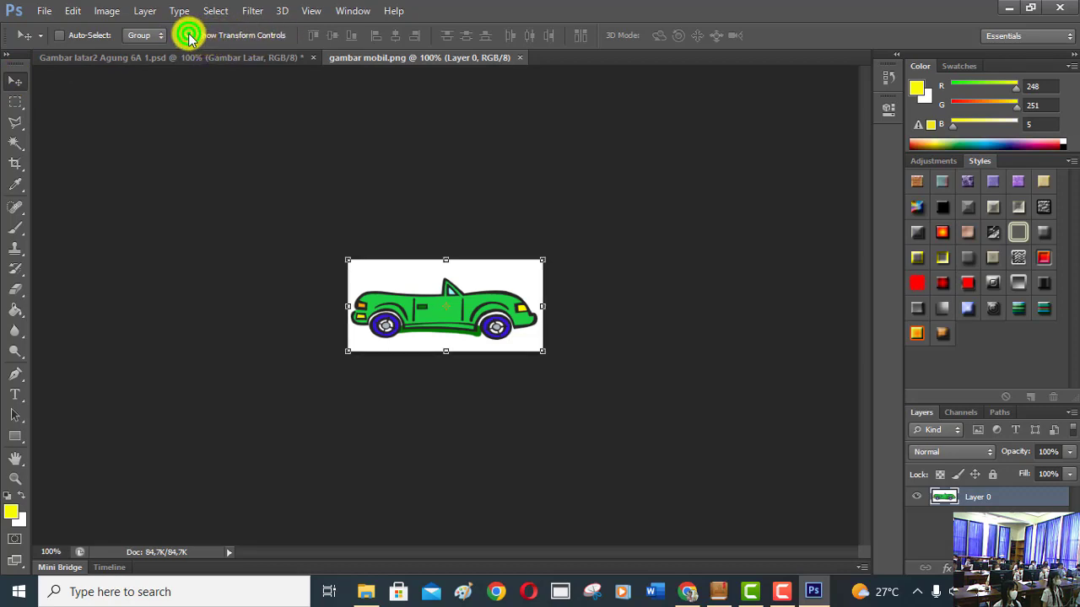
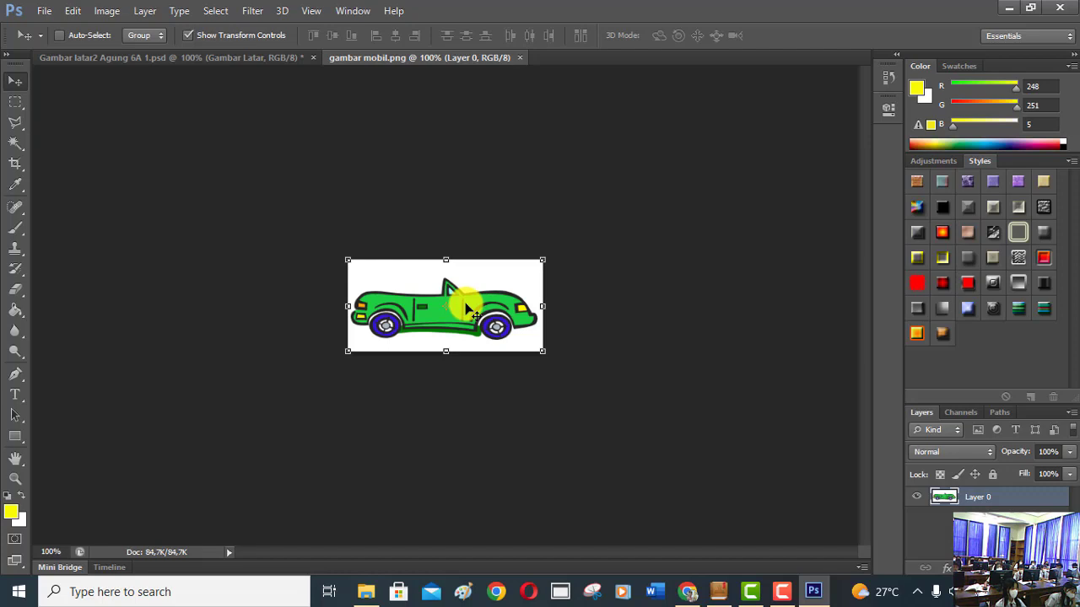
# Drag the green car from gambar mobil.png into the school picture as Layer 1 and place it on the driveway.
pyautogui.moveTo(446, 289); pyautogui.dragTo(221, 58)
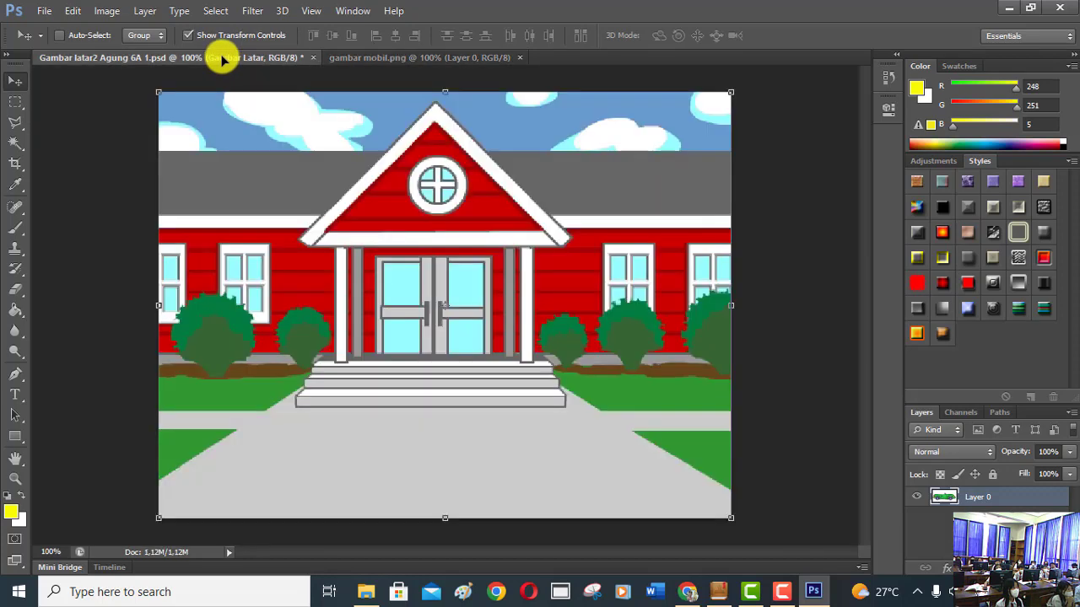
pyautogui.moveTo(221, 57); pyautogui.dragTo(236, 77)
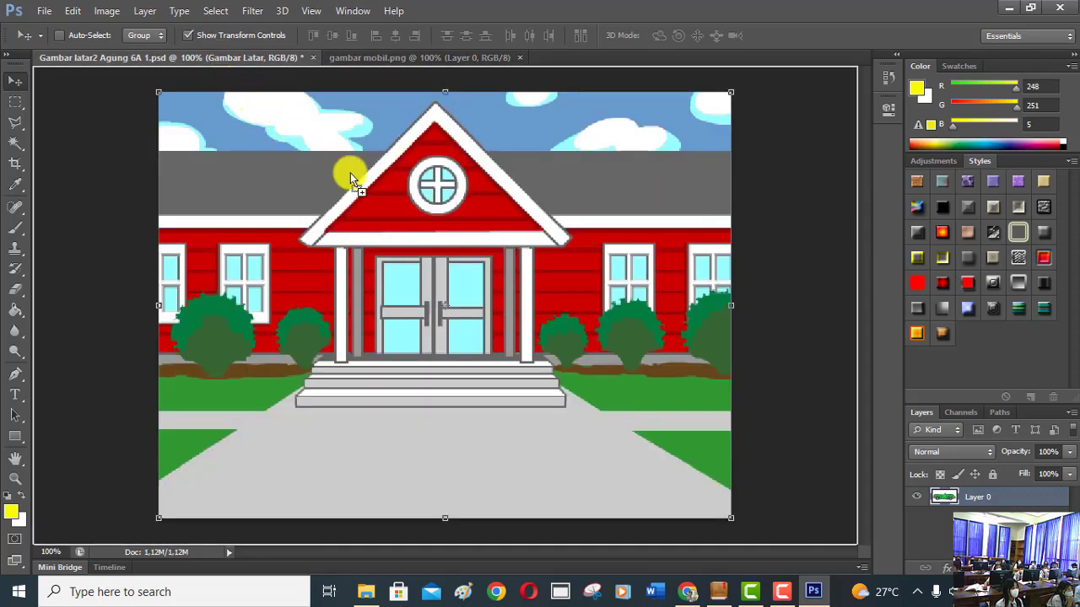
pyautogui.moveTo(512, 314); pyautogui.dragTo(512, 314)
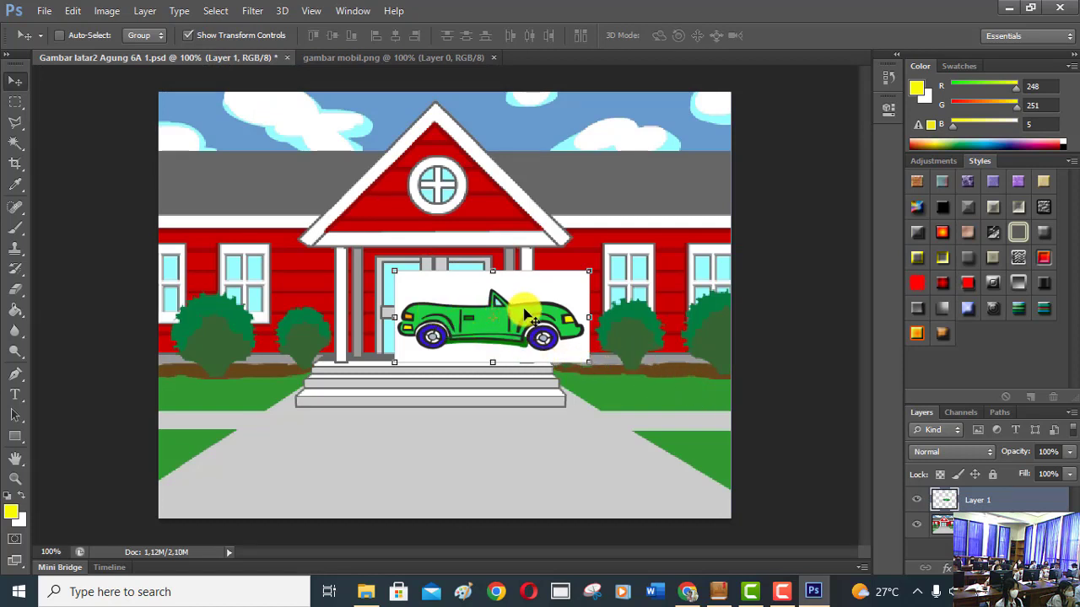
pyautogui.moveTo(524, 313); pyautogui.dragTo(560, 444)
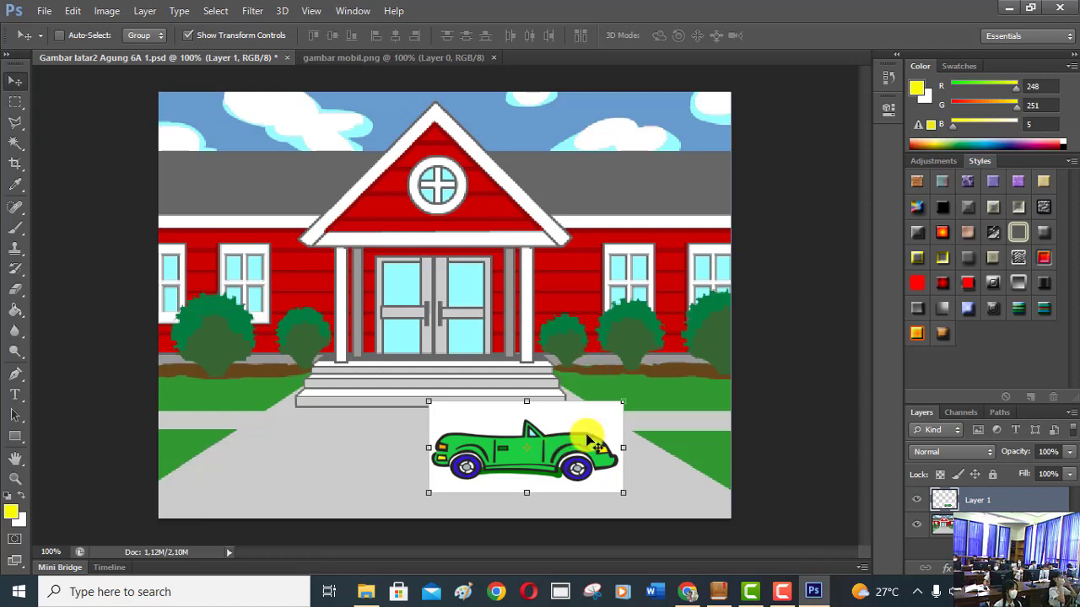
# Shift the car down-right on the road, scale it slightly smaller, and apply the resize.
pyautogui.moveTo(585, 441); pyautogui.dragTo(597, 456)
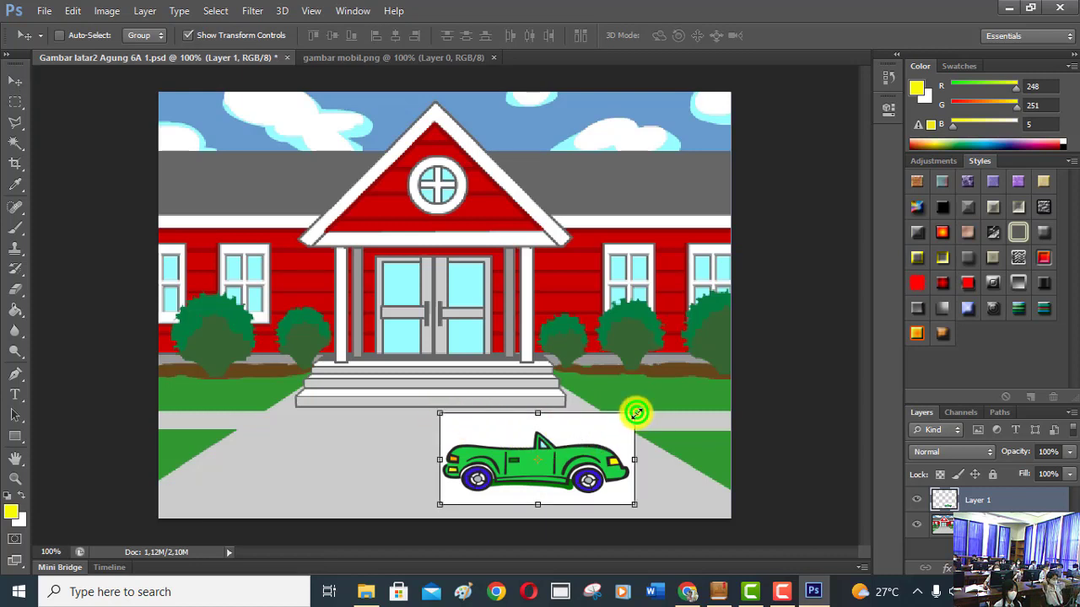
pyautogui.moveTo(635, 412); pyautogui.dragTo(604, 432)
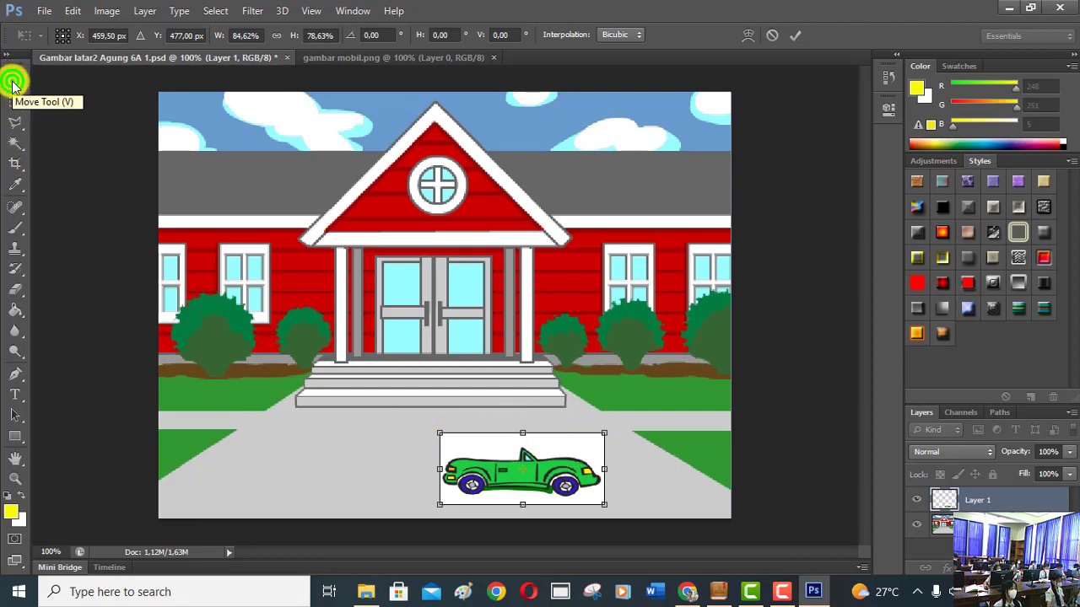
pyautogui.click(14, 84)
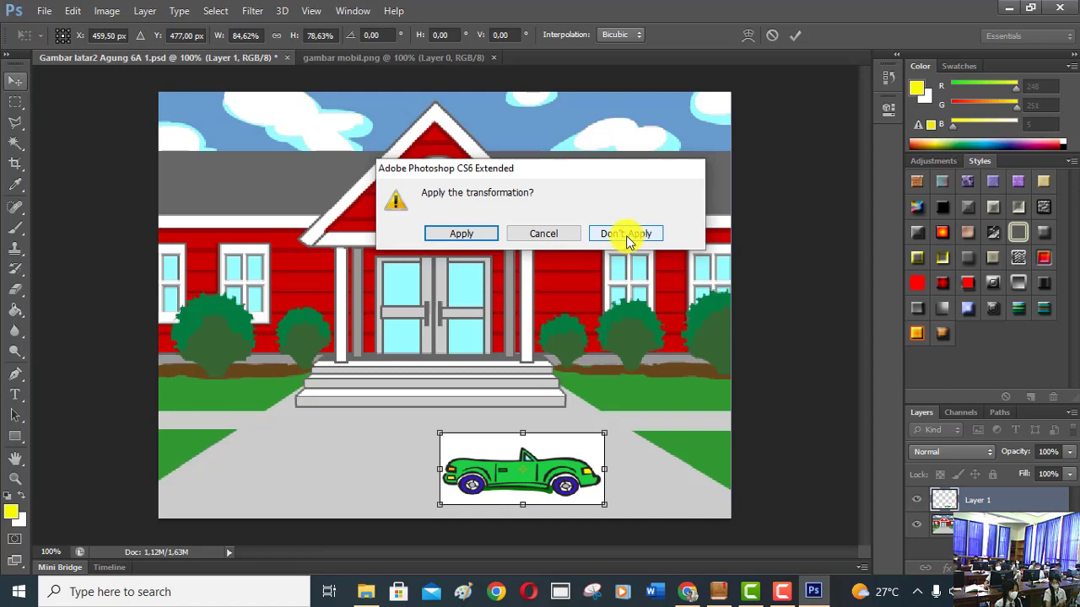
pyautogui.click(463, 236)
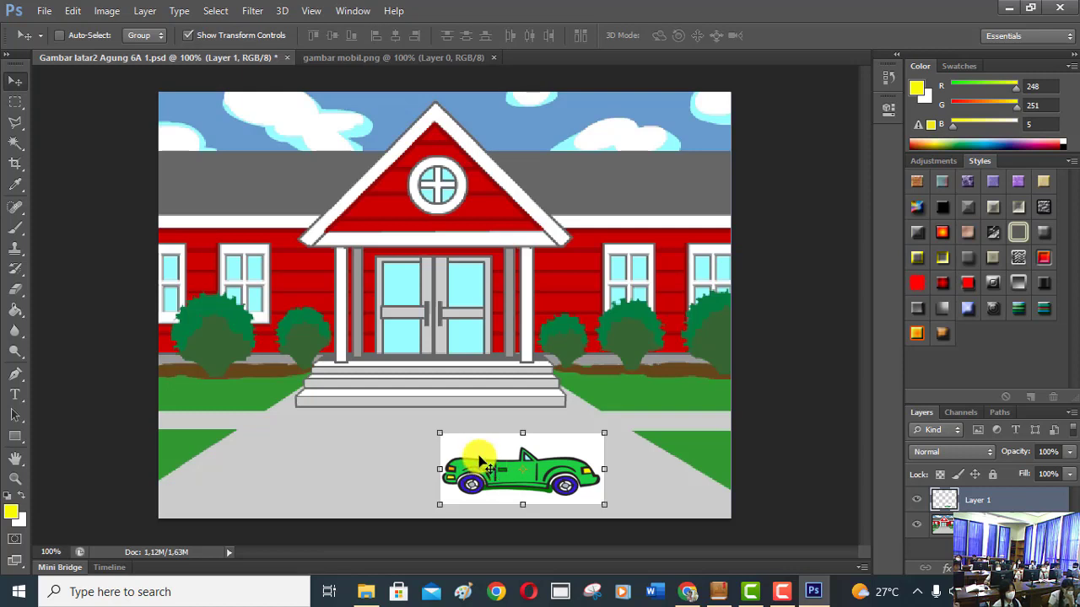
# Choose the Magic Wand tool from the toolbox.
pyautogui.click(17, 147)
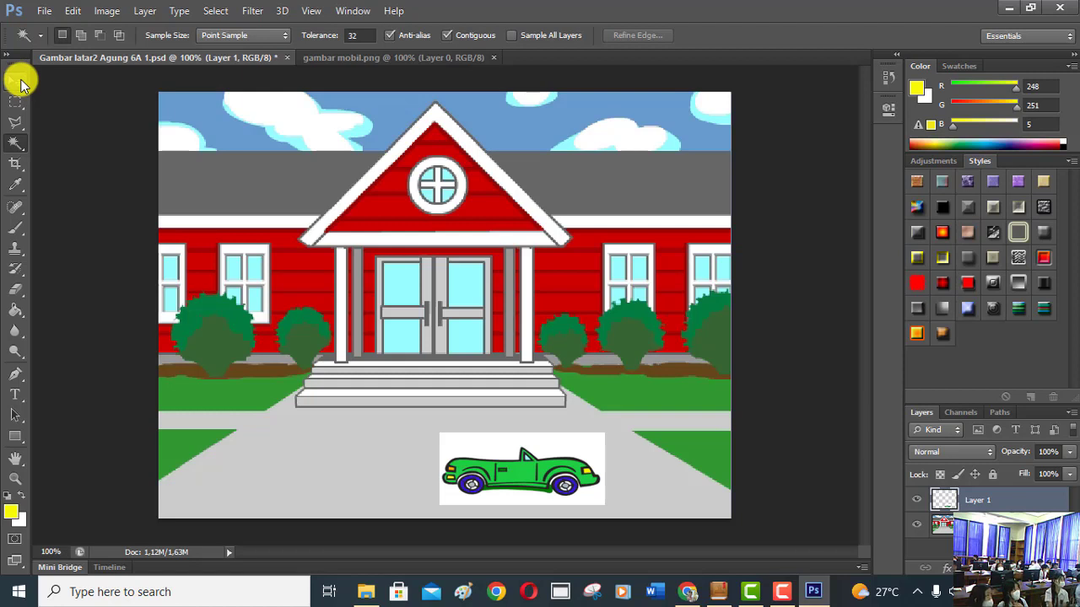
# Keep the Magic Wand active and select the white background around the car.
pyautogui.click(20, 149)
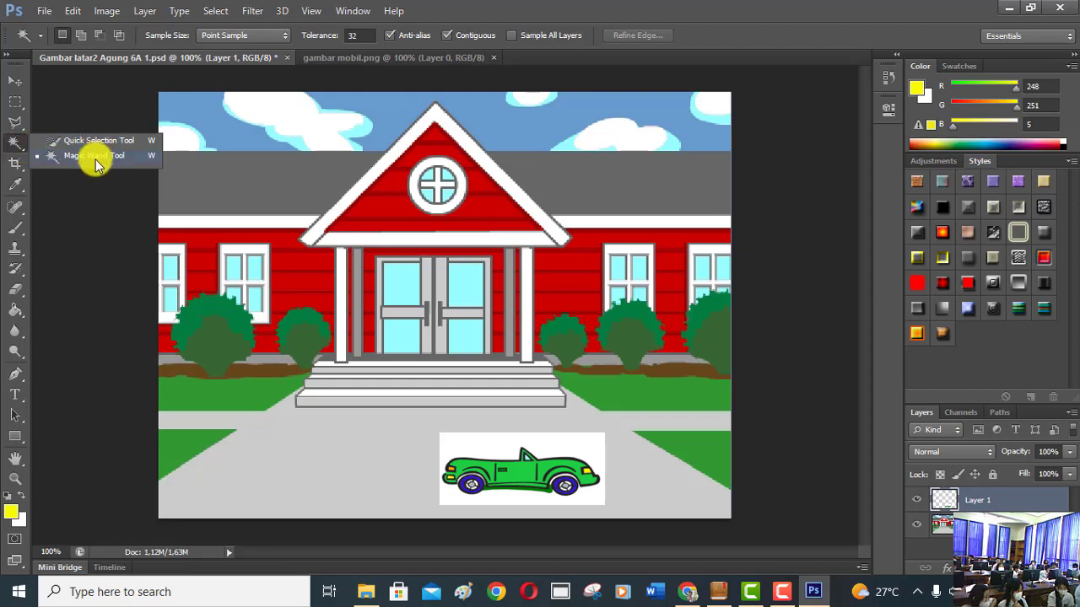
pyautogui.click(84, 163)
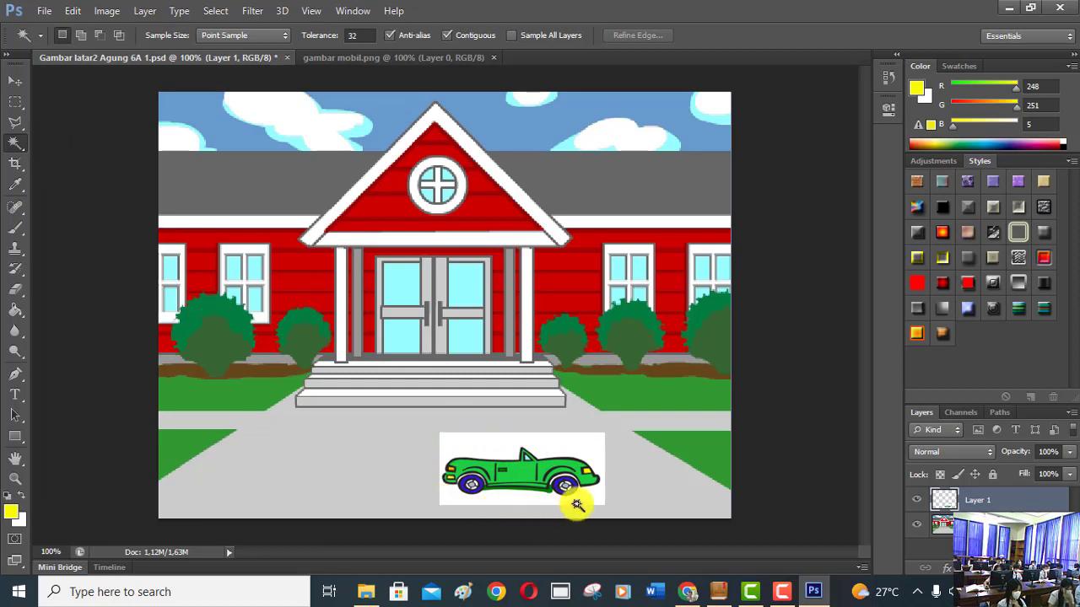
pyautogui.click(591, 445)
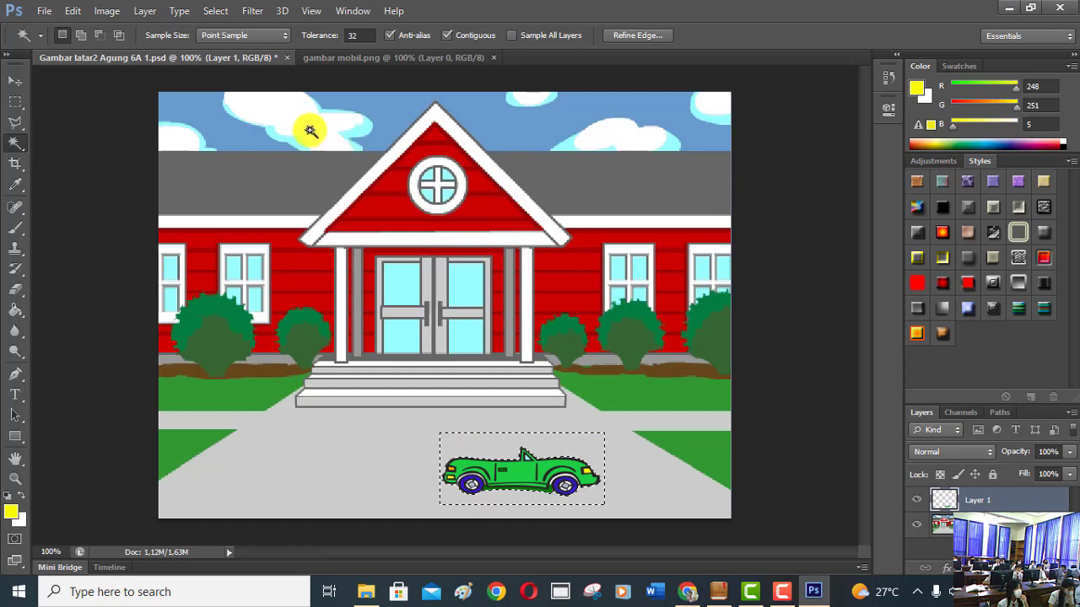
# Use Select > Deselect to drop the selection around the car.
pyautogui.click(207, 10)
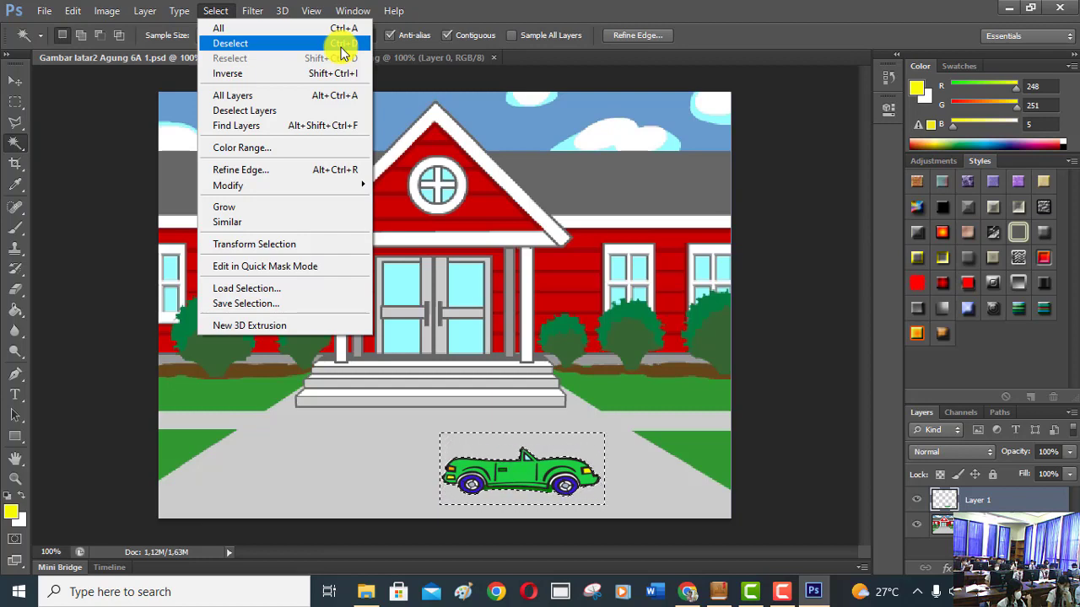
pyautogui.click(340, 47)
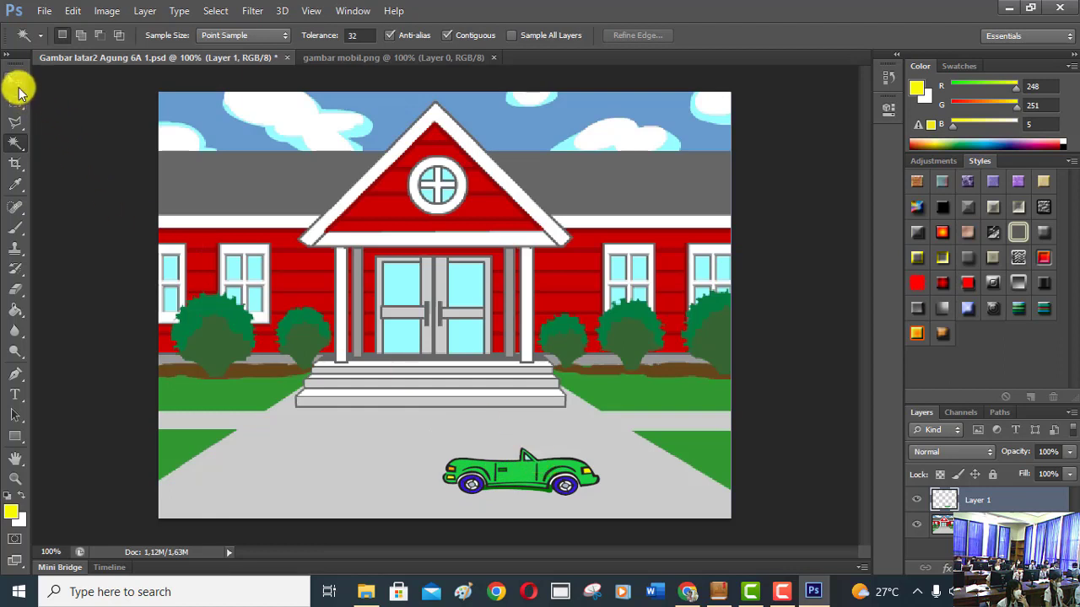
# Nudge the car right, then shift the school background layer down to cover the gap.
pyautogui.click(19, 90)
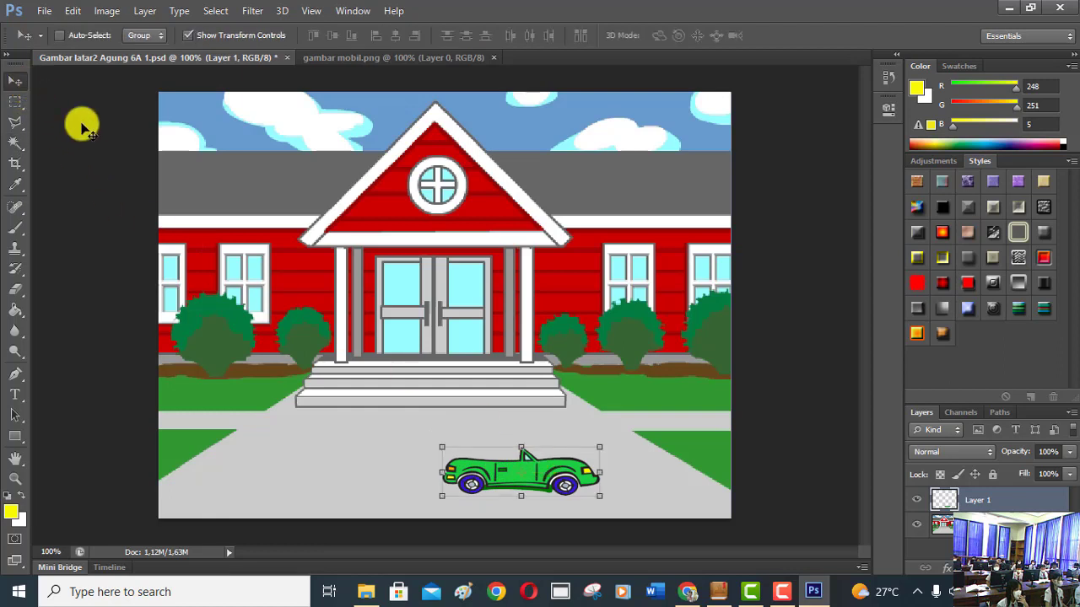
pyautogui.click(551, 477)
pyautogui.moveTo(524, 463)
pyautogui.mouseDown()
pyautogui.moveTo(570, 469)
pyautogui.moveTo(579, 457)
pyautogui.mouseUp()
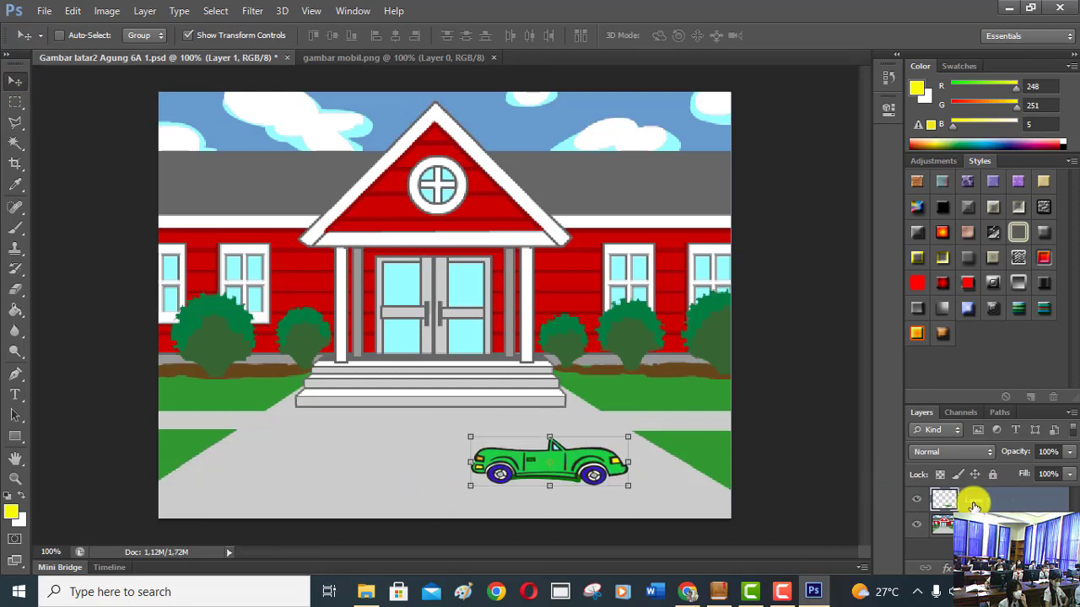
pyautogui.click(993, 521)
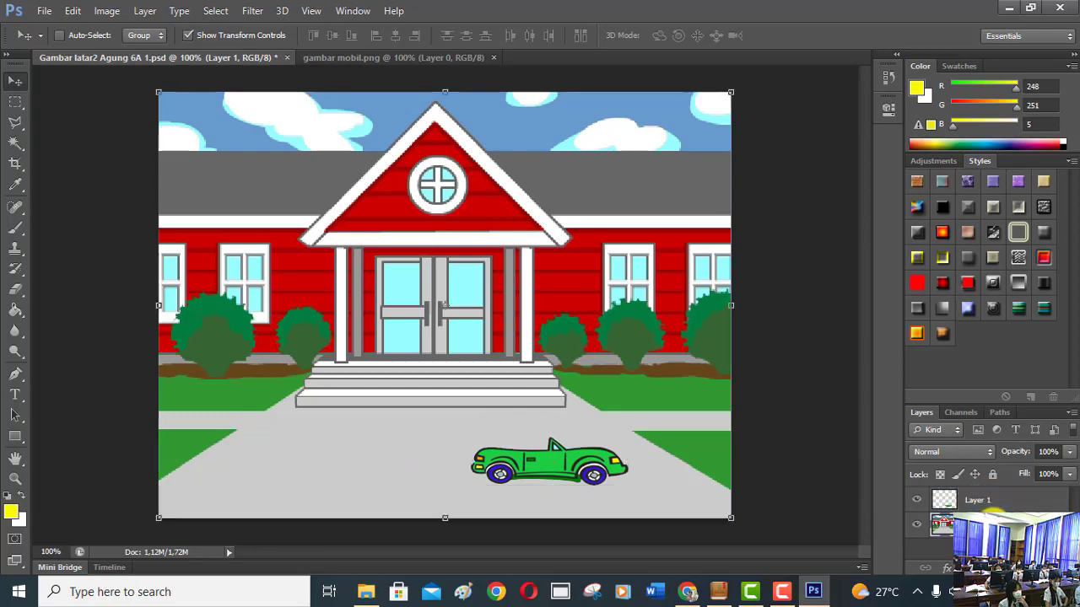
pyautogui.moveTo(601, 425)
pyautogui.mouseDown()
pyautogui.moveTo(575, 367)
pyautogui.moveTo(600, 420)
pyautogui.mouseUp()
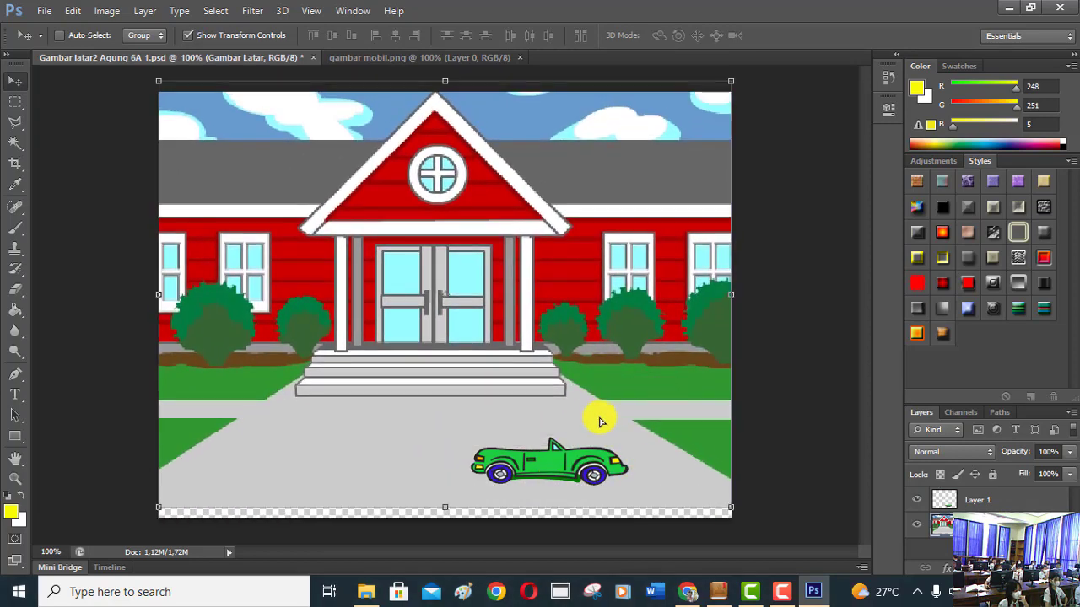
pyautogui.moveTo(655, 313); pyautogui.dragTo(651, 330)
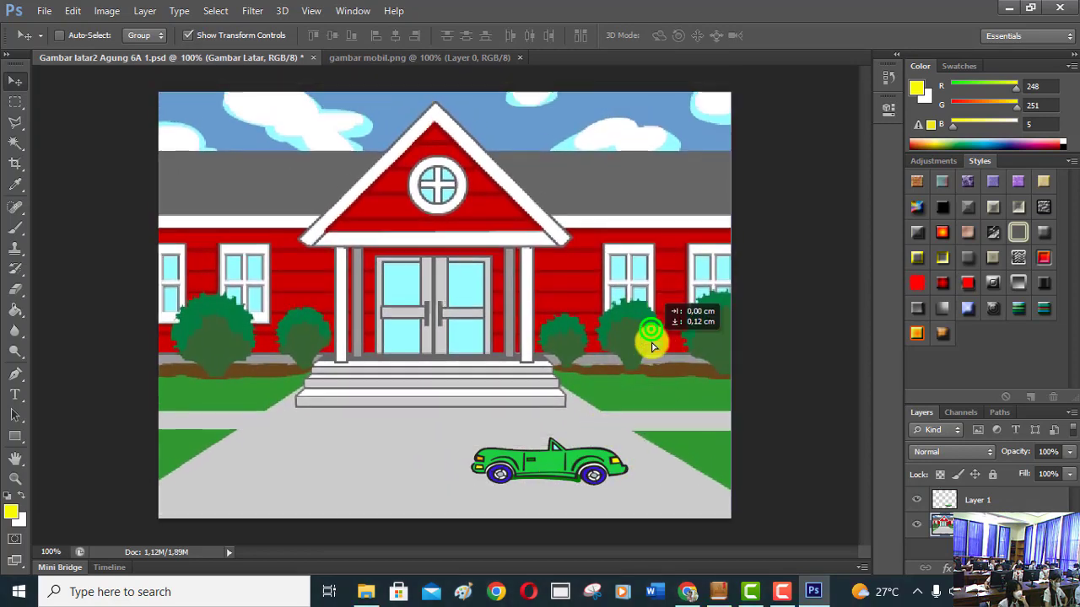
# Move the car onto the road's lower right on Layer 1 and apply the change.
pyautogui.click(982, 500)
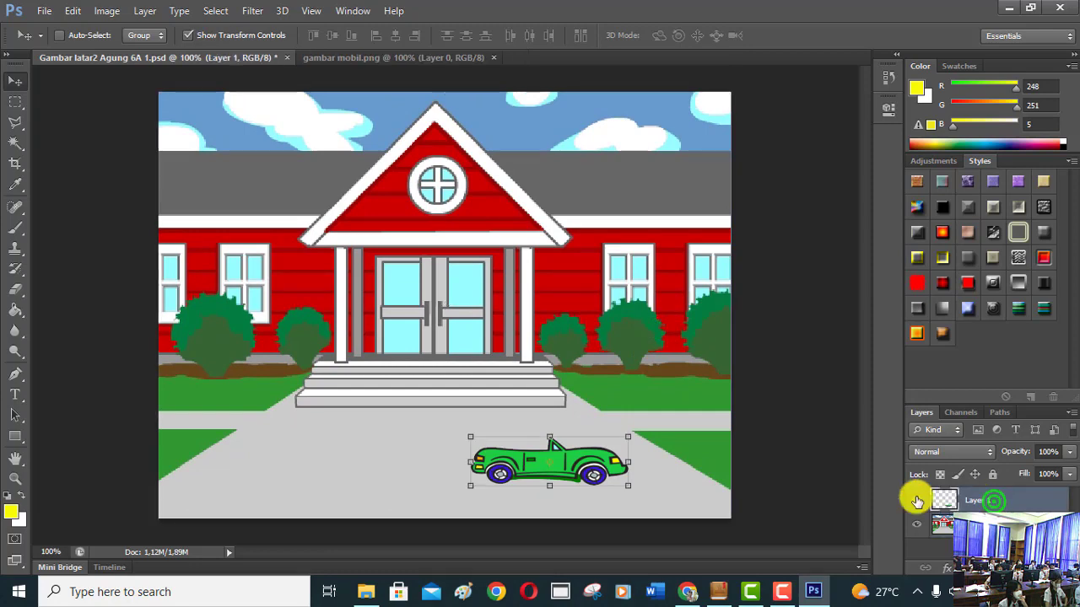
pyautogui.moveTo(593, 474); pyautogui.dragTo(652, 496)
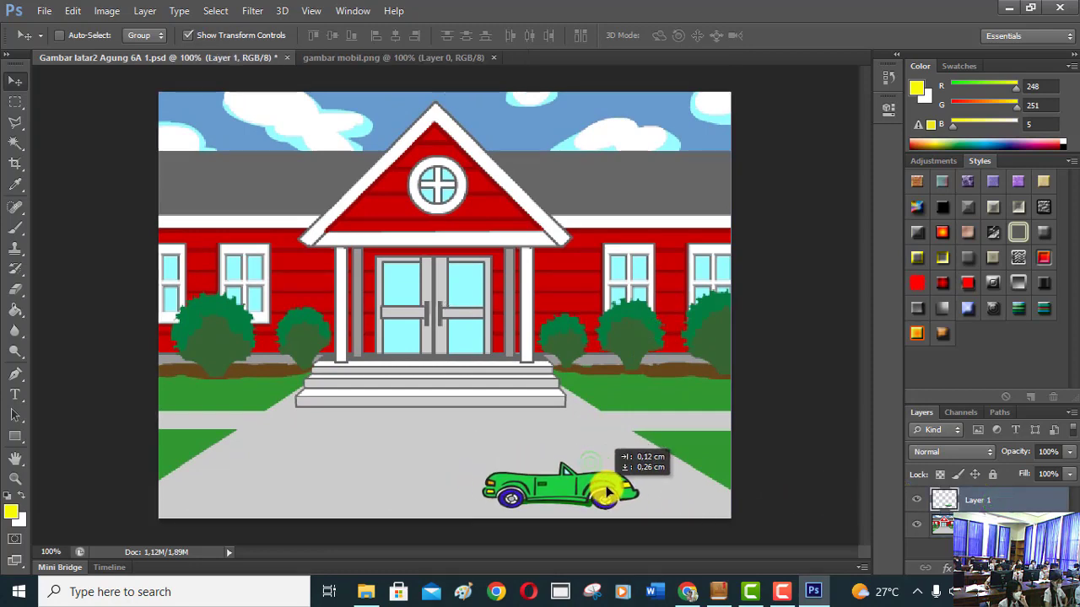
pyautogui.moveTo(652, 496)
pyautogui.mouseDown()
pyautogui.moveTo(695, 463)
pyautogui.moveTo(665, 472)
pyautogui.moveTo(693, 486)
pyautogui.mouseUp()
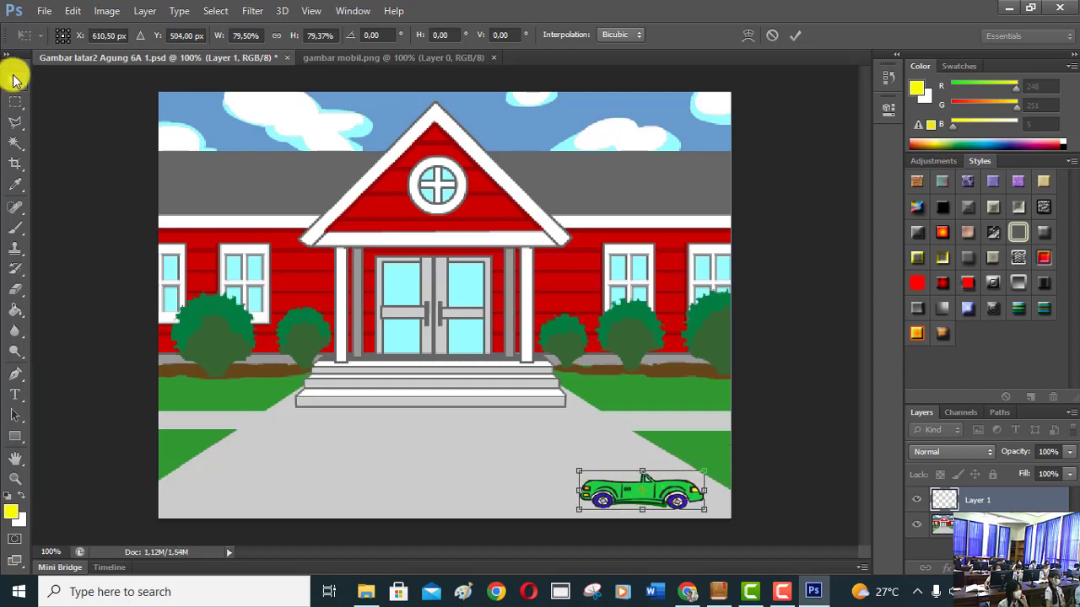
pyautogui.click(12, 79)
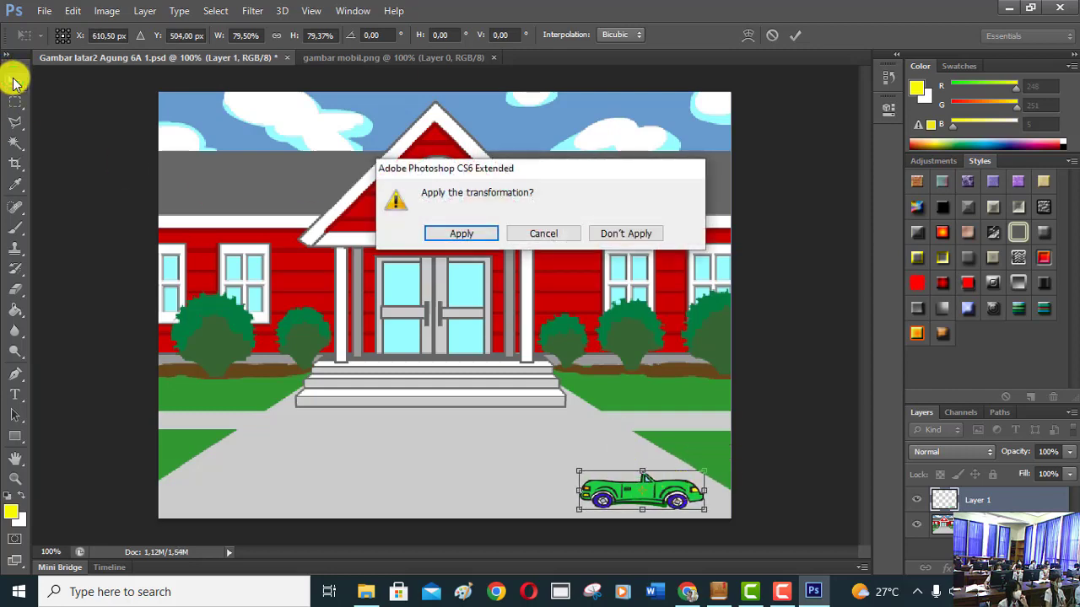
pyautogui.click(473, 240)
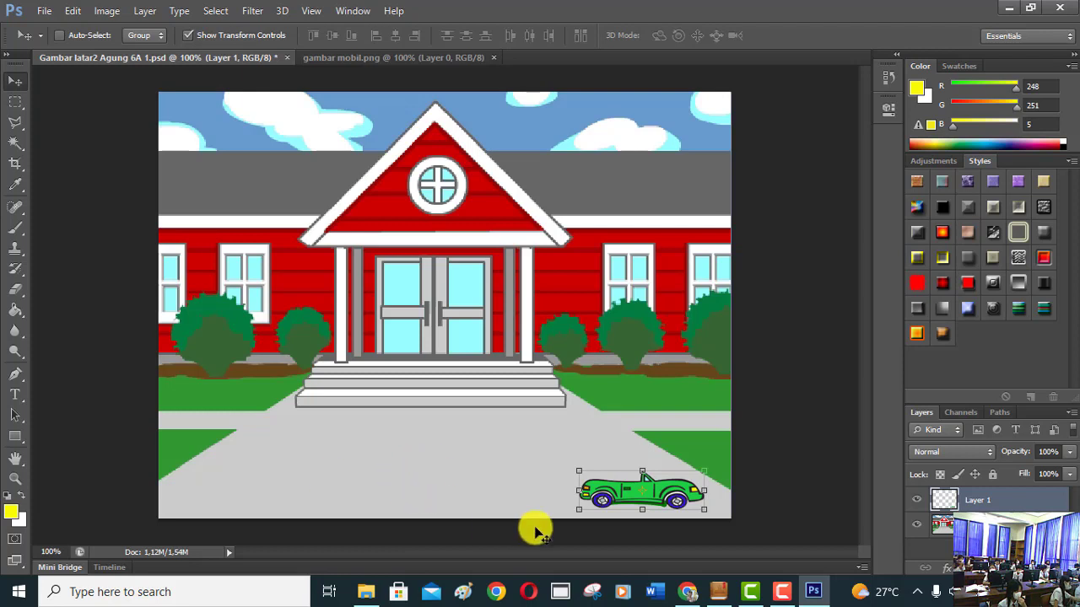
# Enlarge the car to about 206%, centre it on the road, and apply the transform.
pyautogui.moveTo(600, 496); pyautogui.dragTo(382, 504)
pyautogui.moveTo(483, 475); pyautogui.dragTo(618, 430)
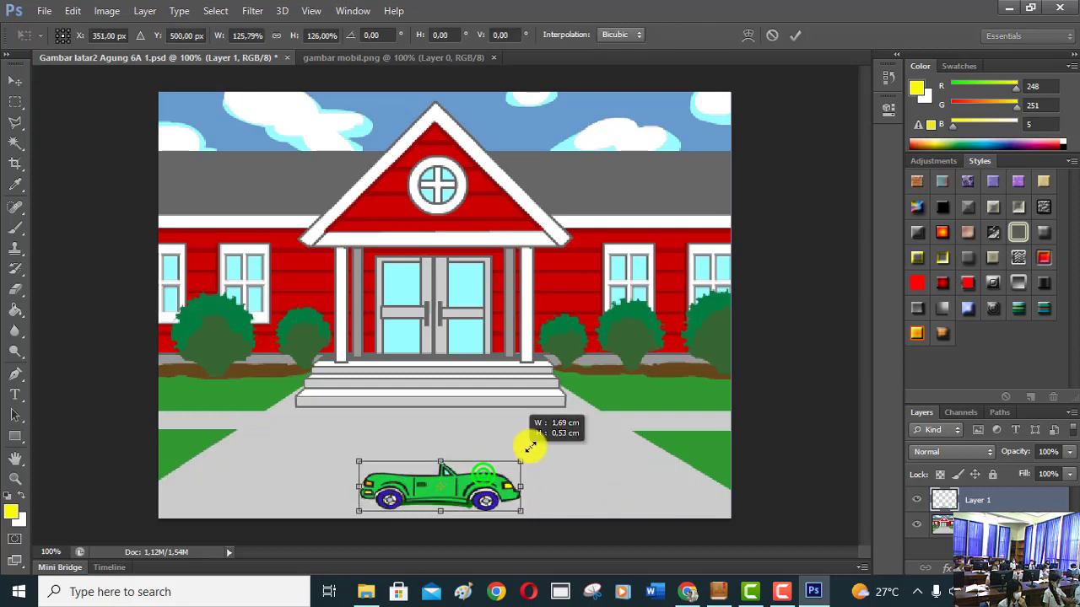
pyautogui.moveTo(568, 481); pyautogui.dragTo(515, 482)
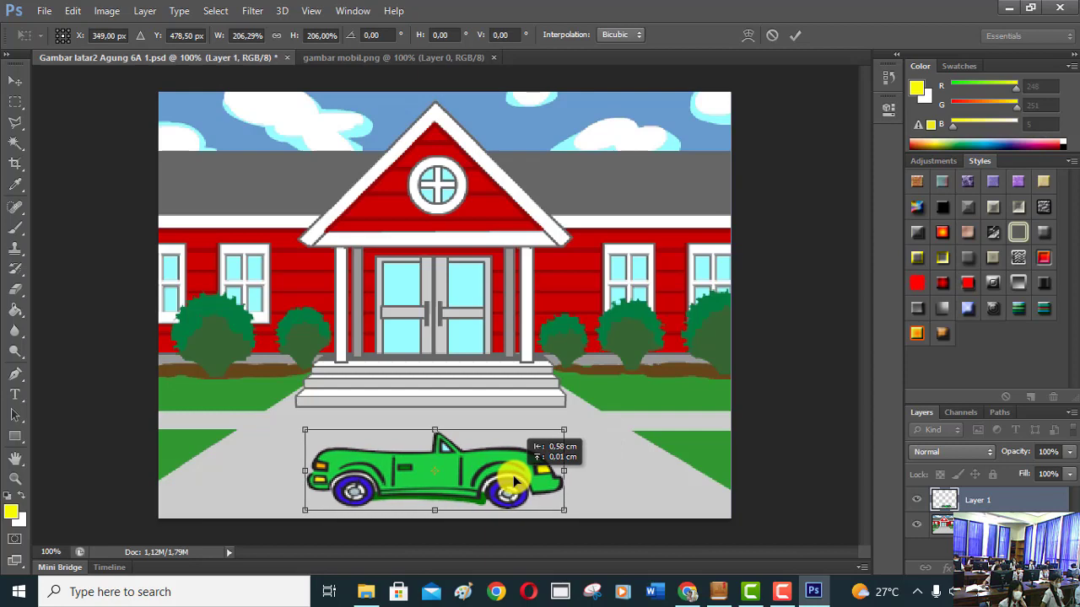
pyautogui.moveTo(514, 481); pyautogui.dragTo(506, 479)
pyautogui.click(14, 81)
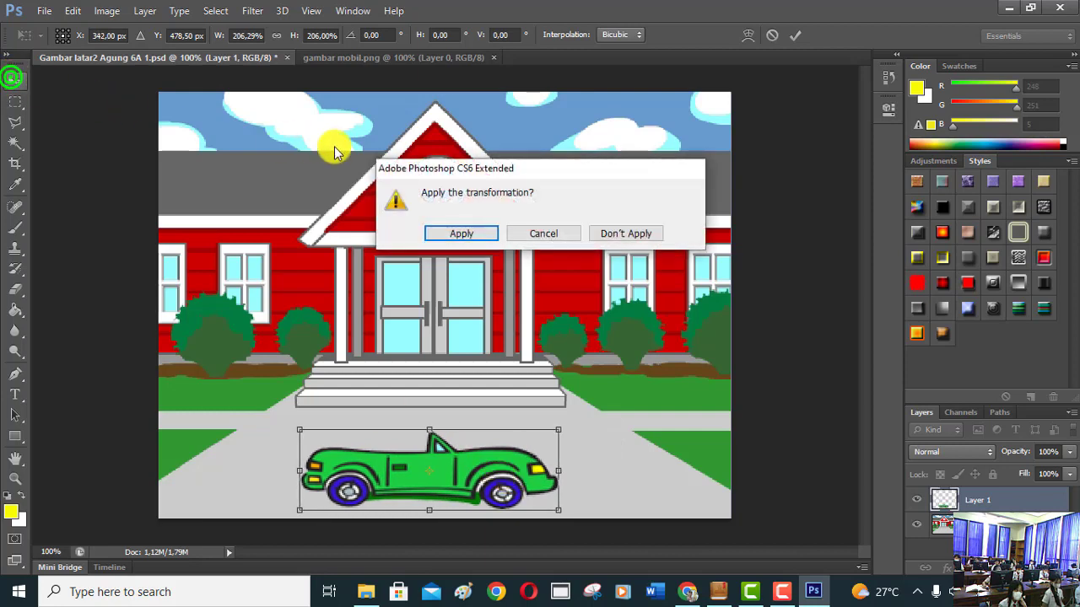
pyautogui.click(452, 236)
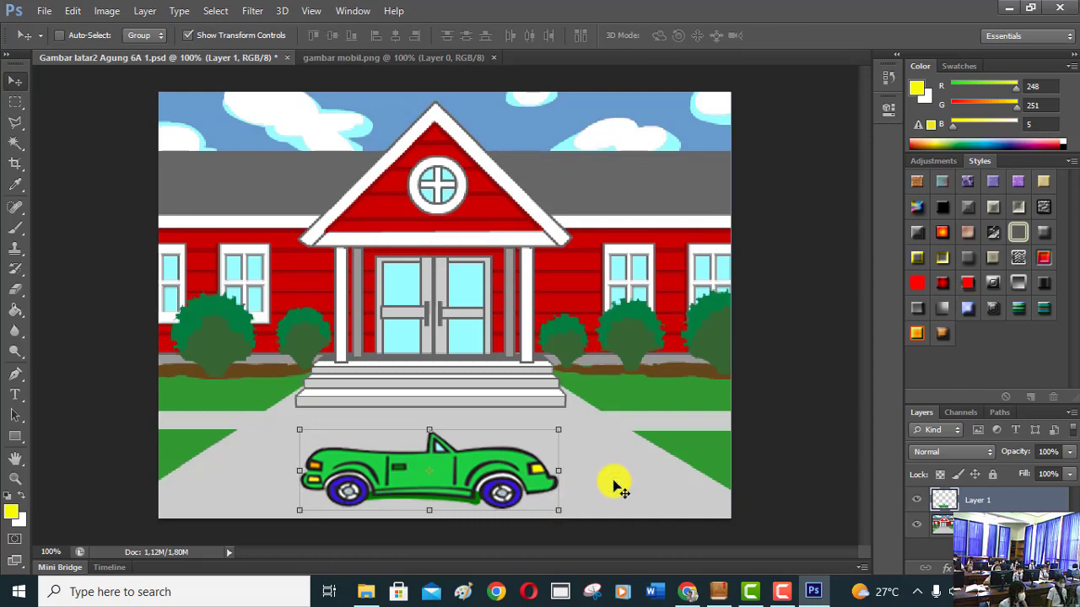
pyautogui.click(44, 10)
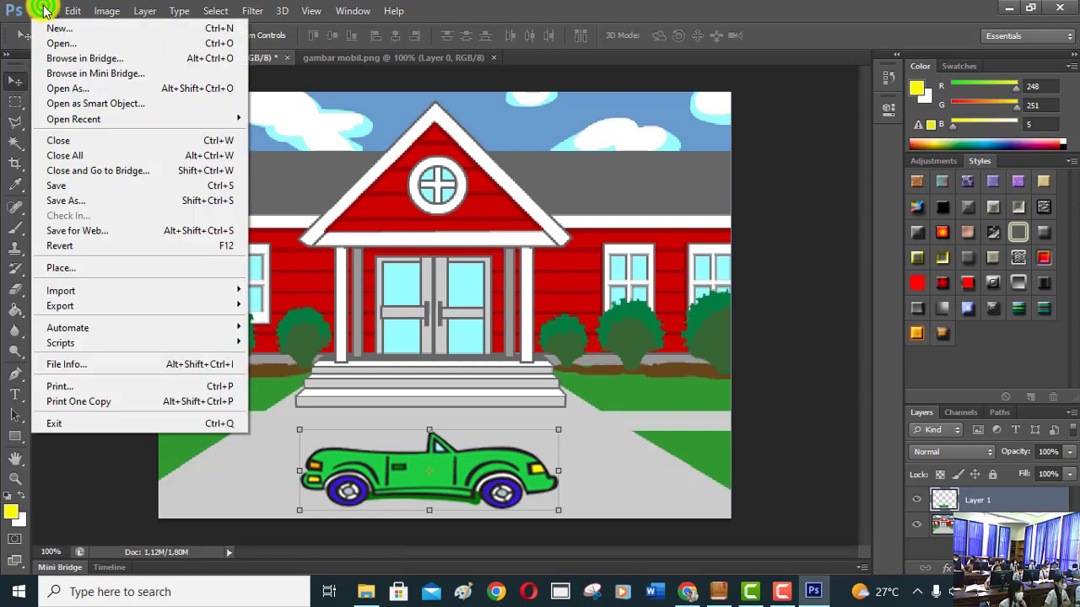
# Save the school picture, then set up a JPEG copy 'Gambar latar2 Agung 6A 1.jpg' in SEMESTER 2.
pyautogui.click(69, 187)
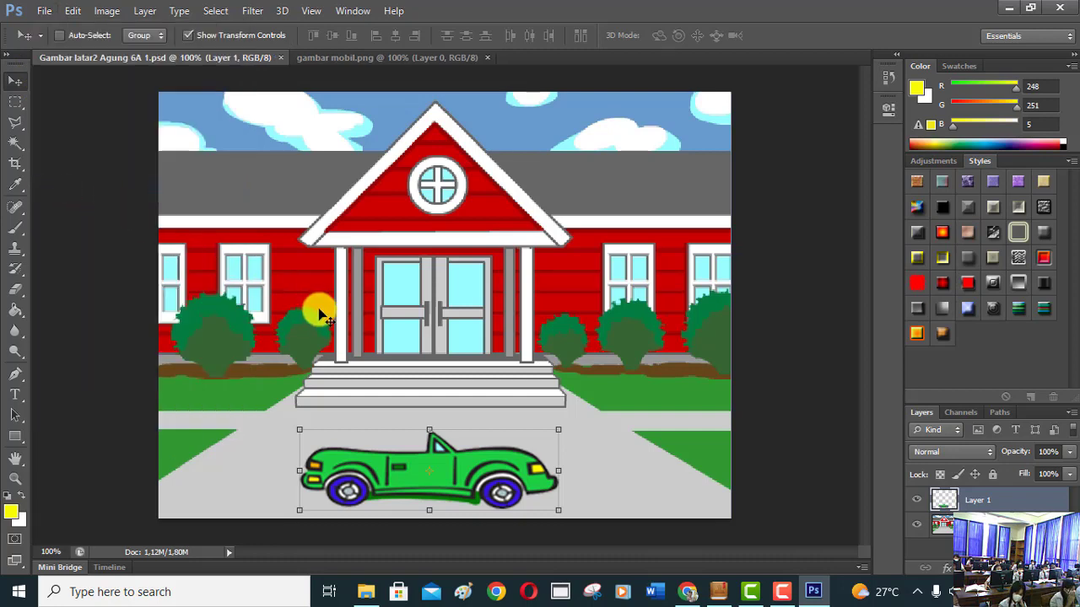
pyautogui.click(52, 16)
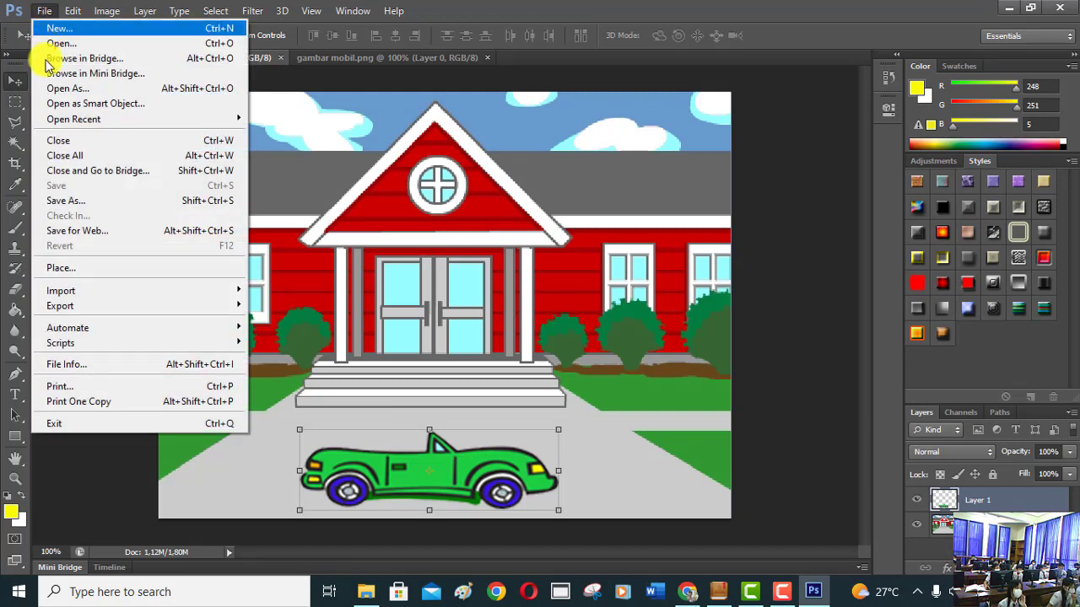
pyautogui.click(107, 210)
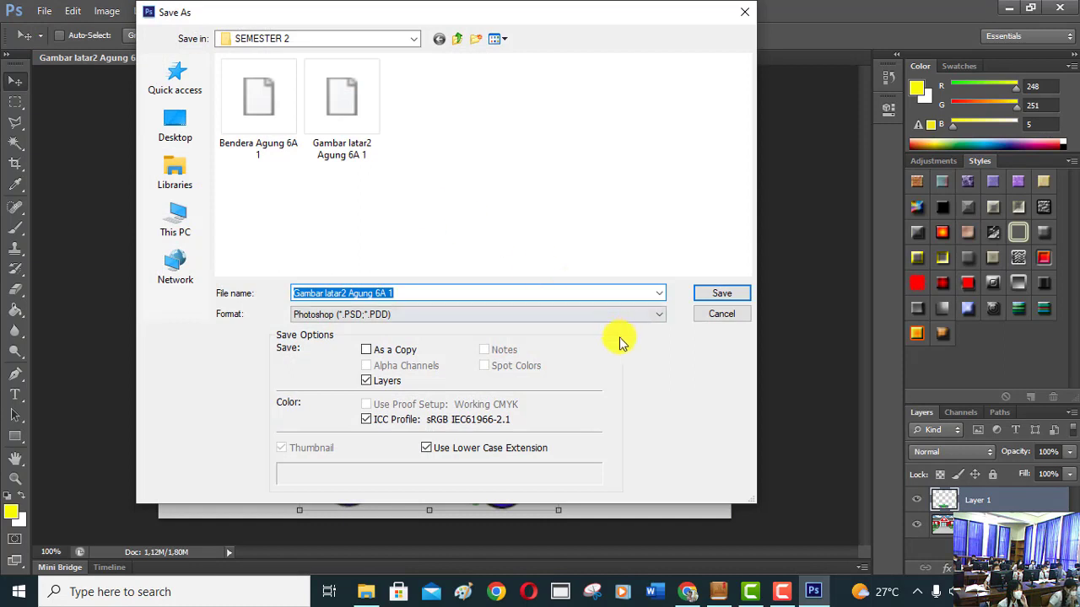
pyautogui.click(632, 321)
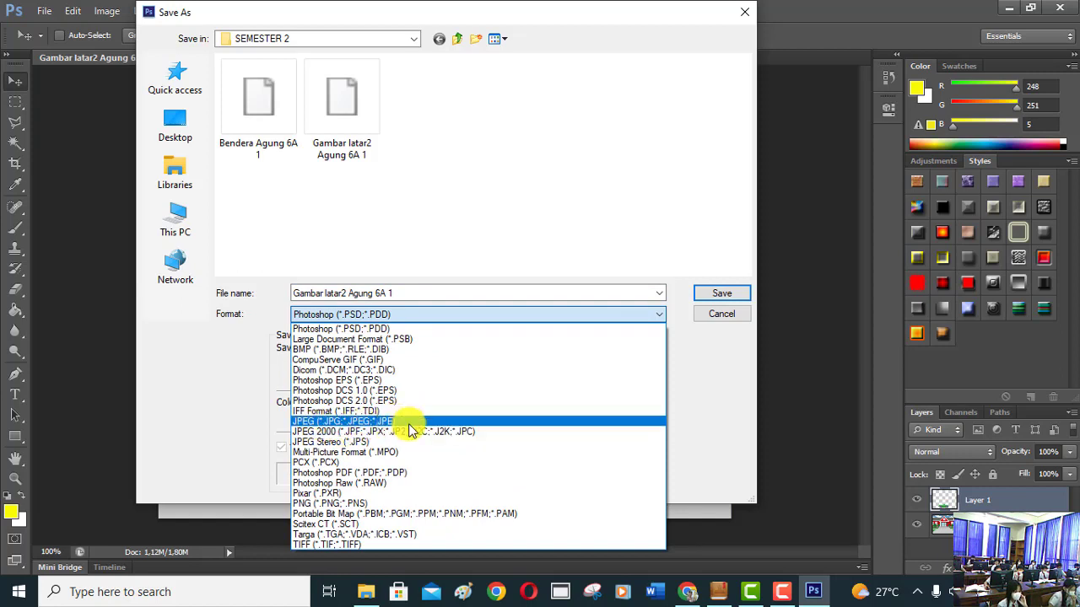
pyautogui.click(448, 424)
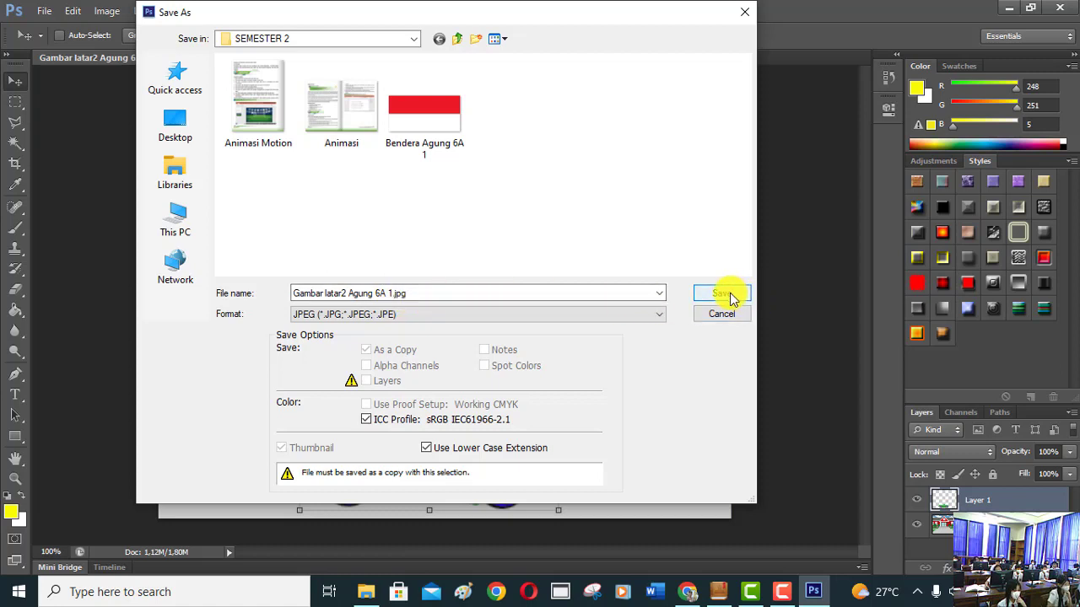
# Save the JPEG copy, confirming JPEG Options at Quality 12 Maximum.
pyautogui.click(730, 293)
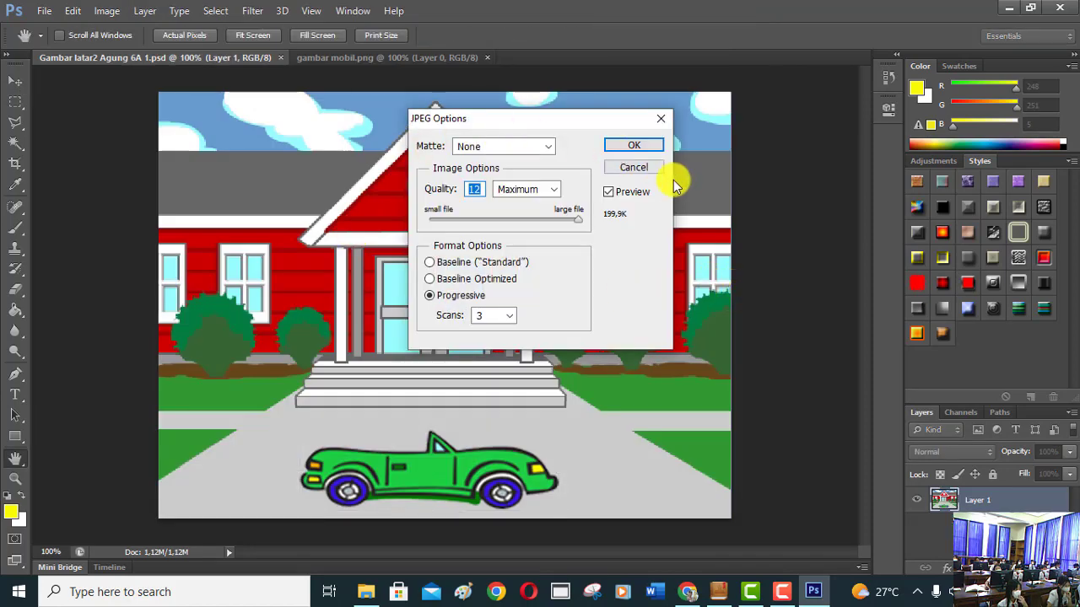
pyautogui.click(636, 149)
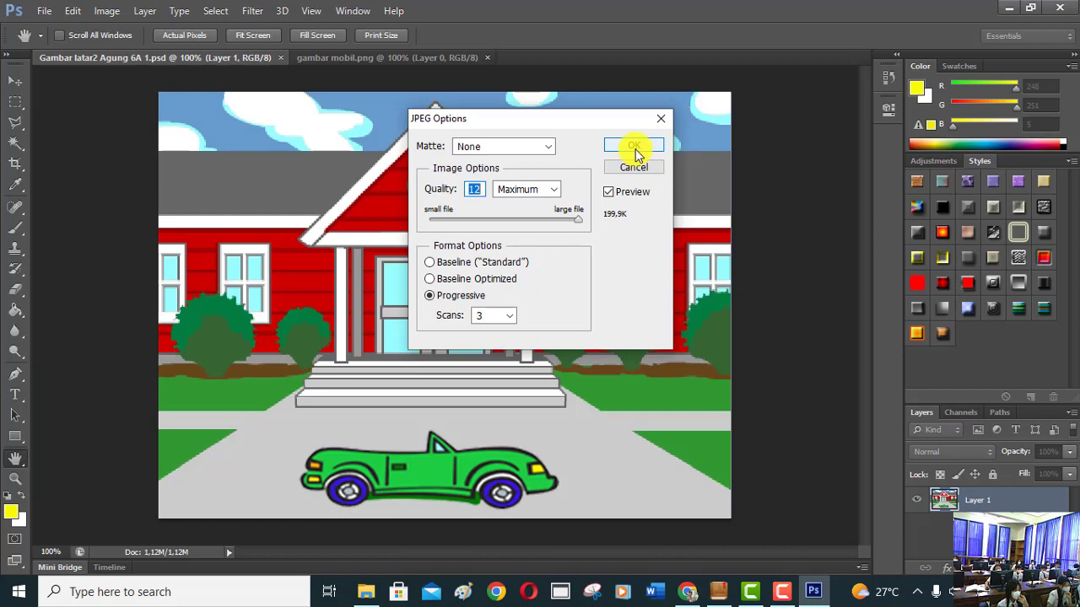
pyautogui.click(635, 148)
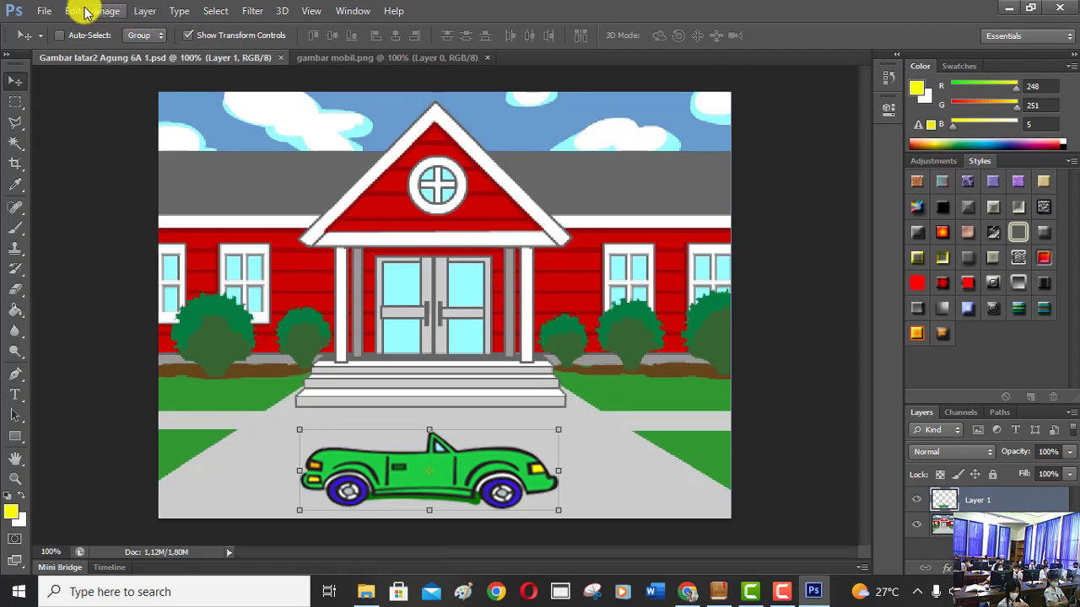
# Open the Bendera Agung 6A 1 flag file from the SEMESTER 2 folder.
pyautogui.click(46, 12)
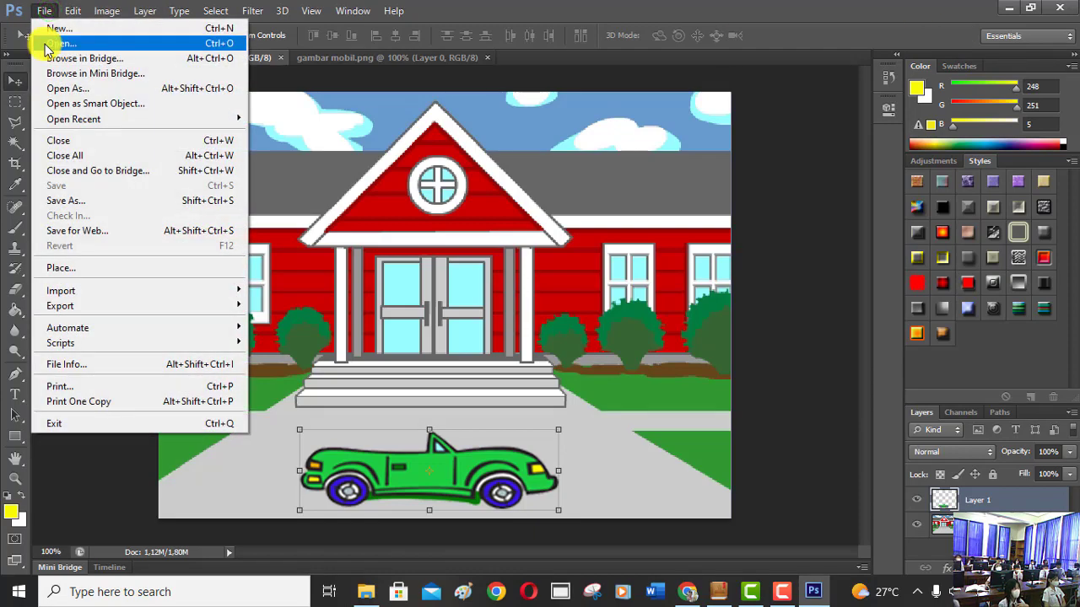
pyautogui.click(46, 44)
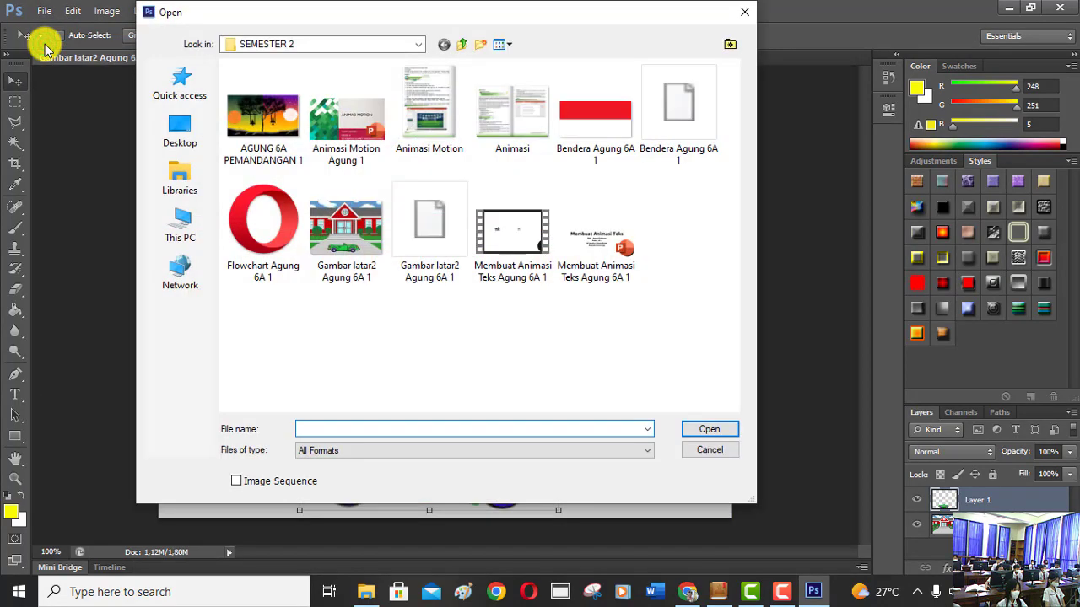
pyautogui.click(684, 127)
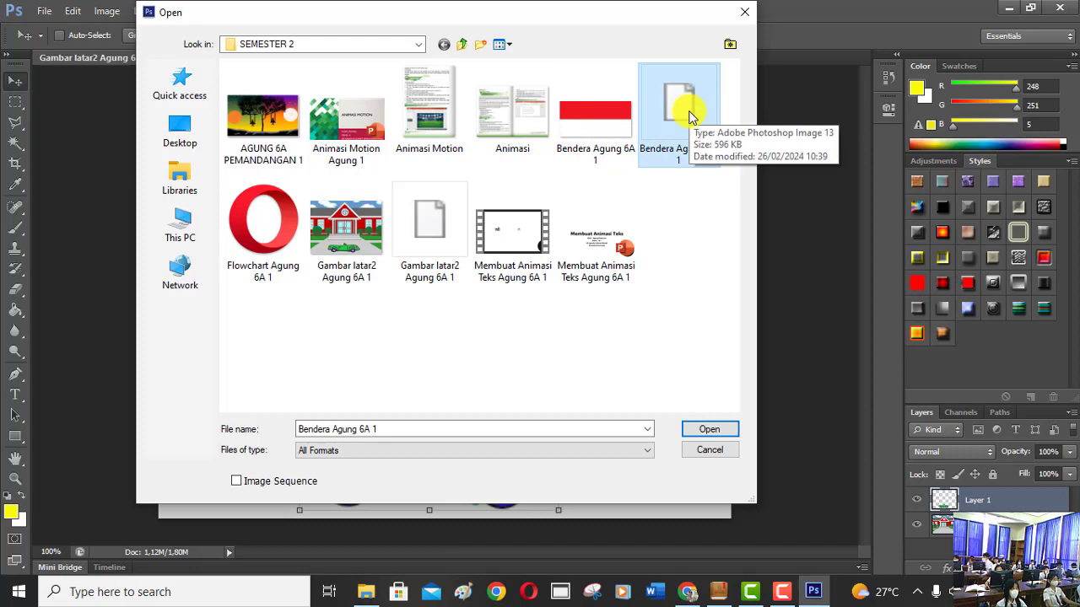
pyautogui.click(725, 432)
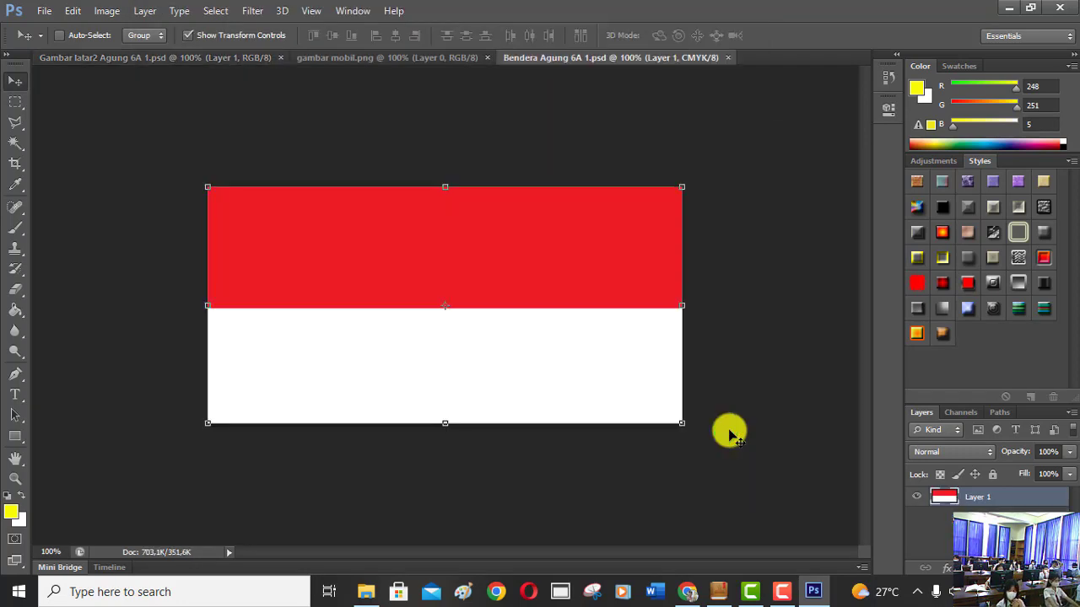